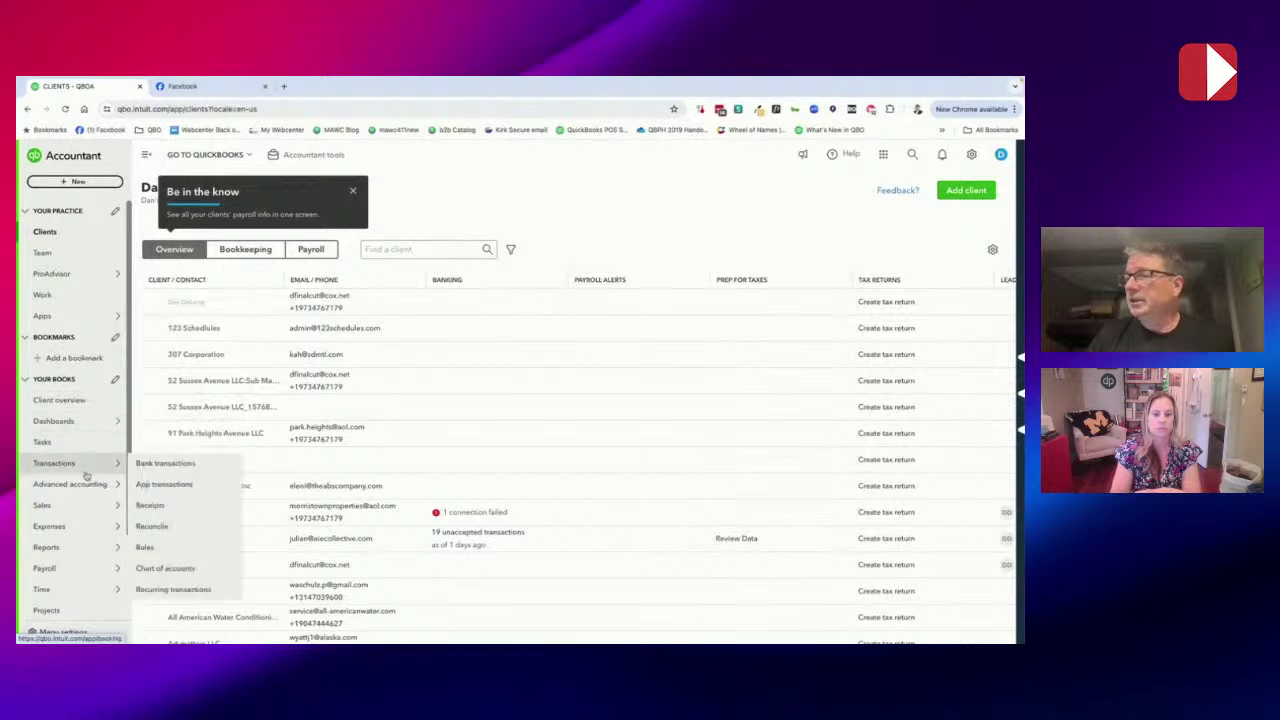
- Open the fixed assets area and start adding a single asset named "Truck"
mouse_move(90, 486)
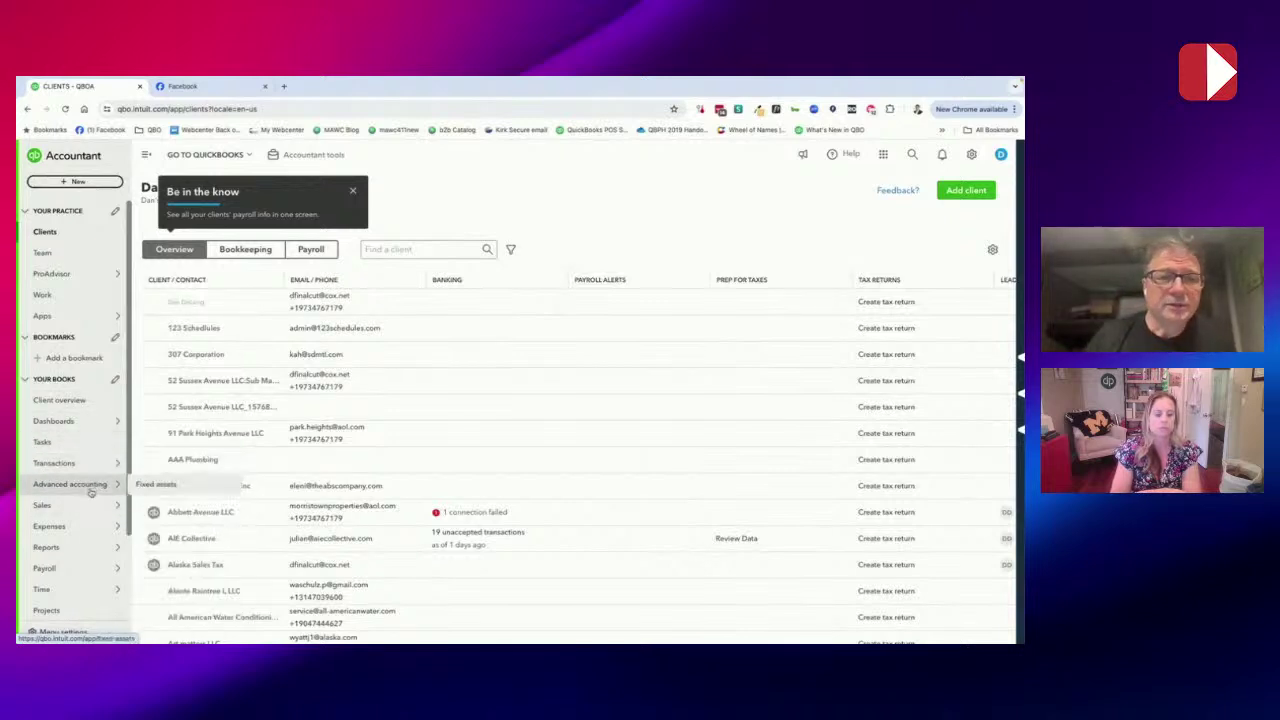
click(160, 486)
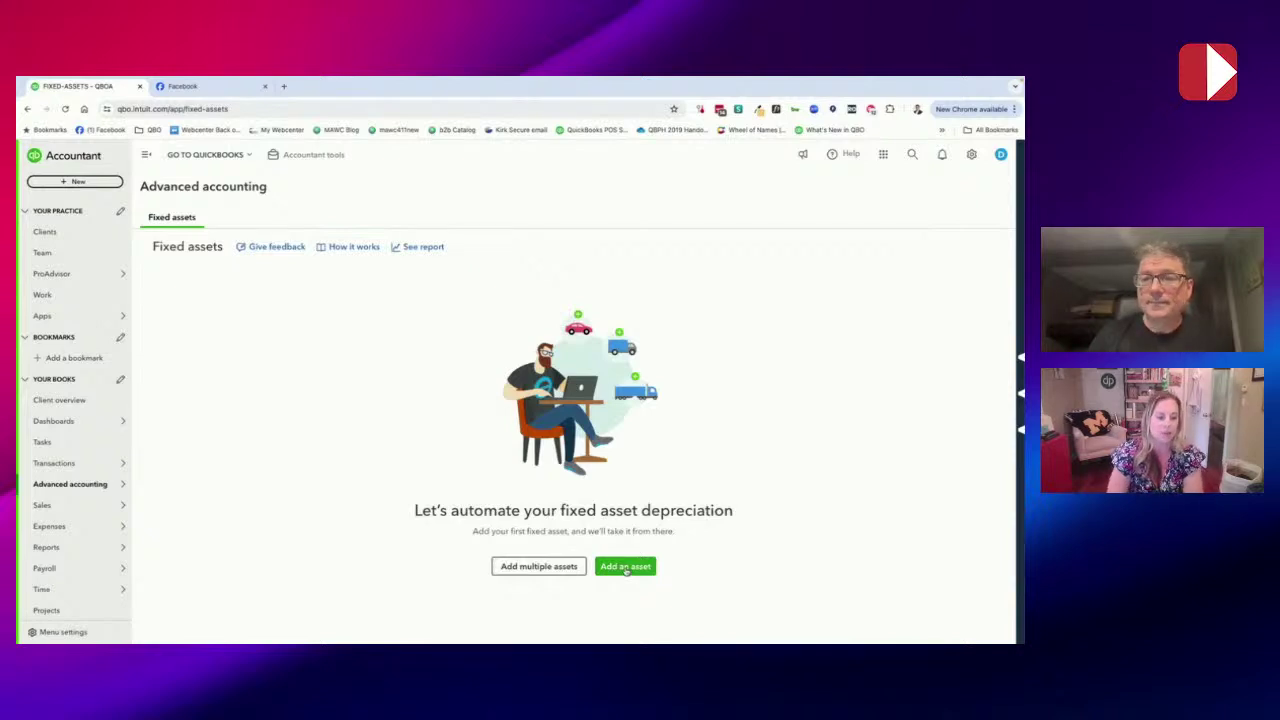
click(626, 567)
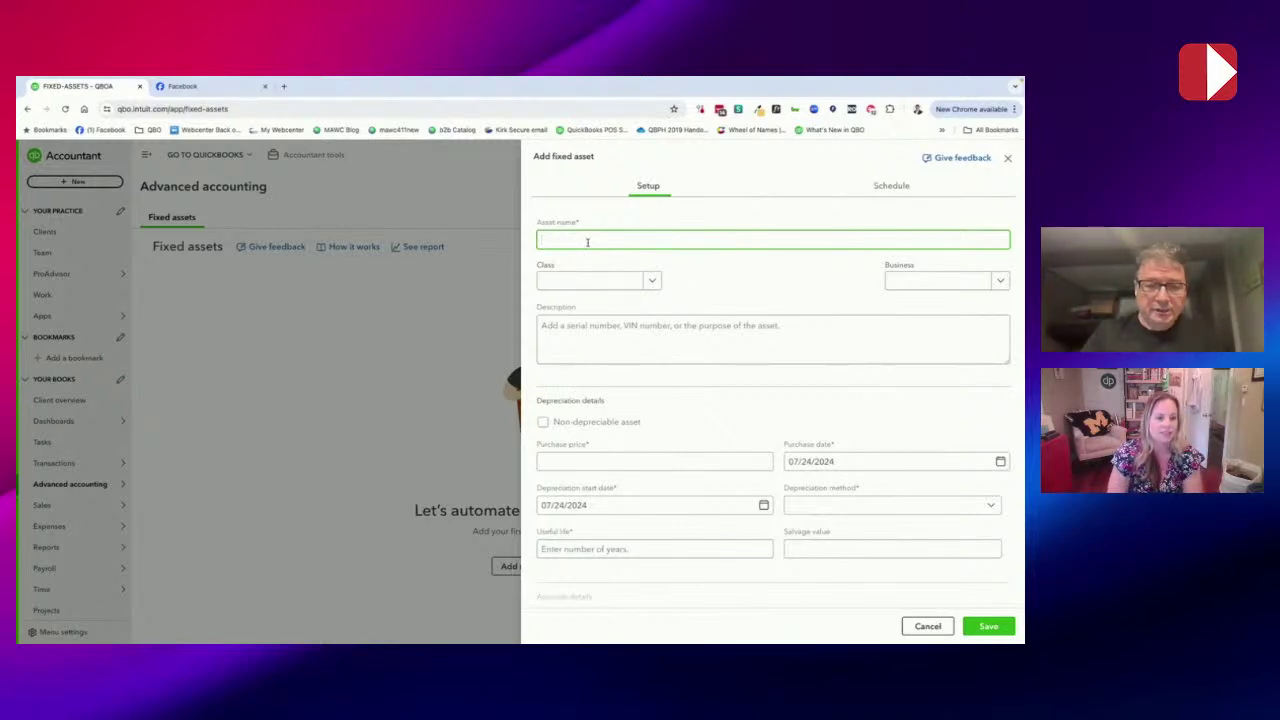
text(Truck)
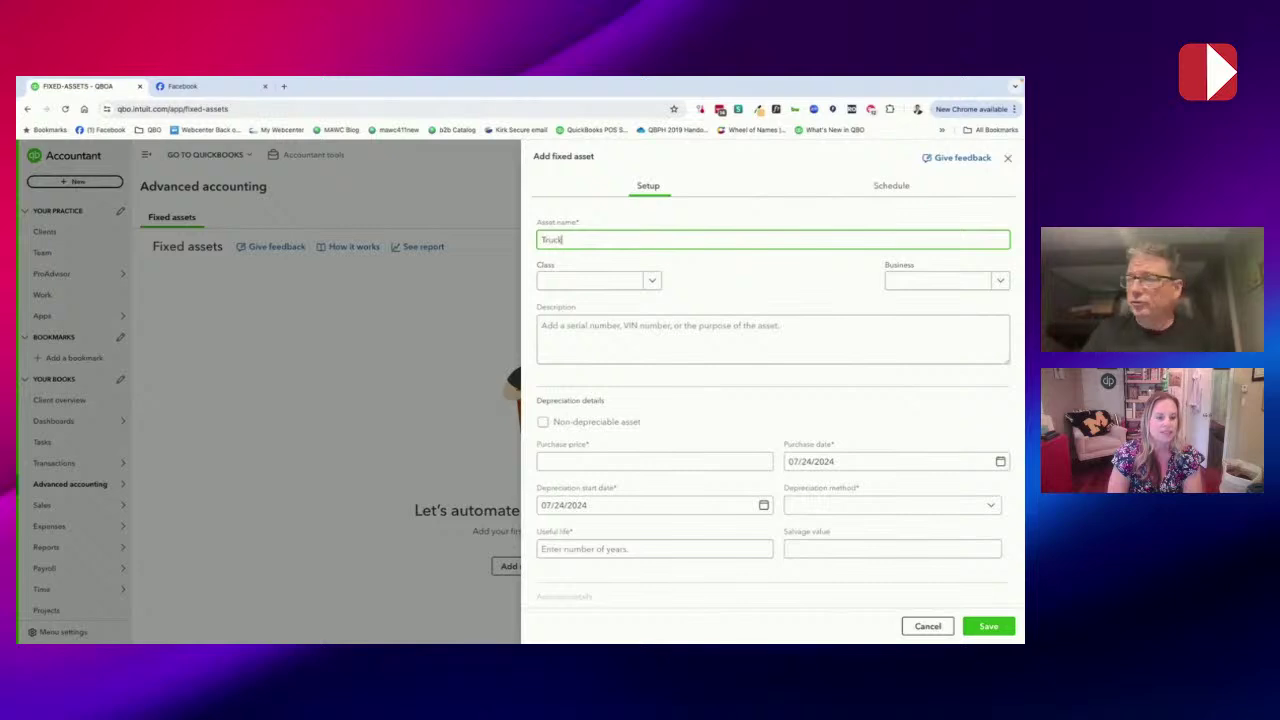
- Check the class and business choices without picking any, and describe the asset as "Service Vehicle"
click(593, 281)
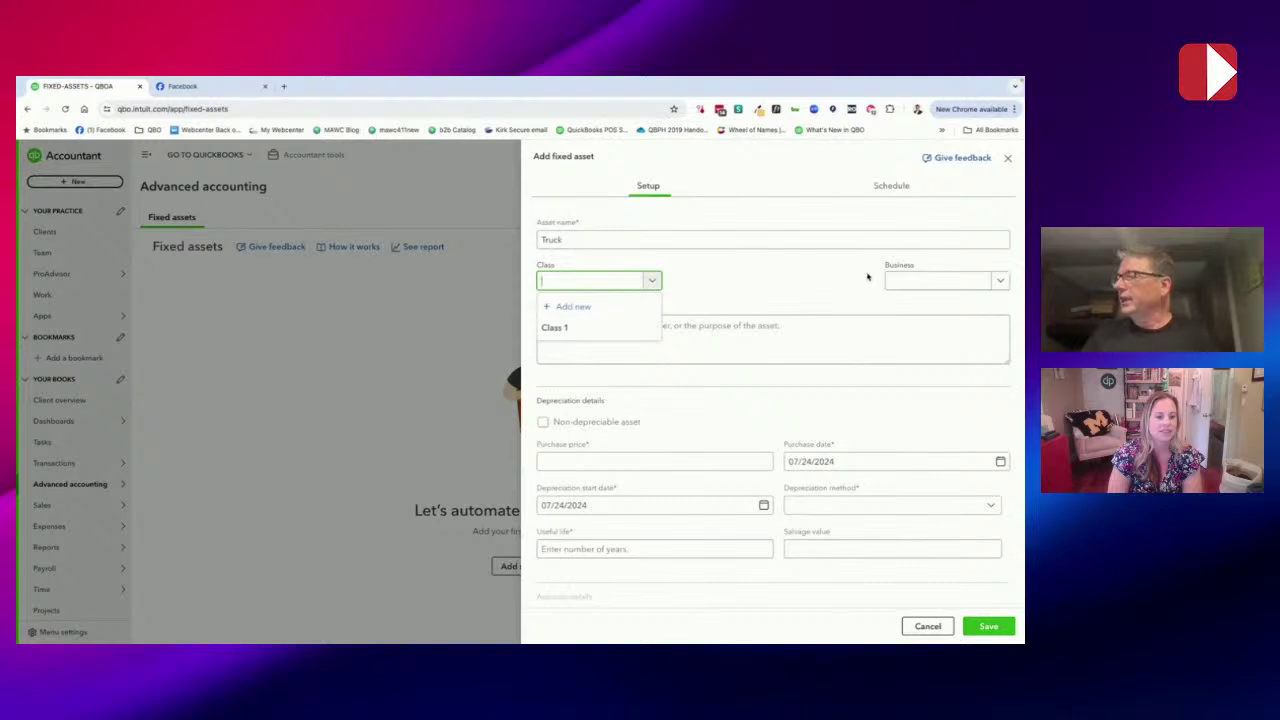
click(926, 280)
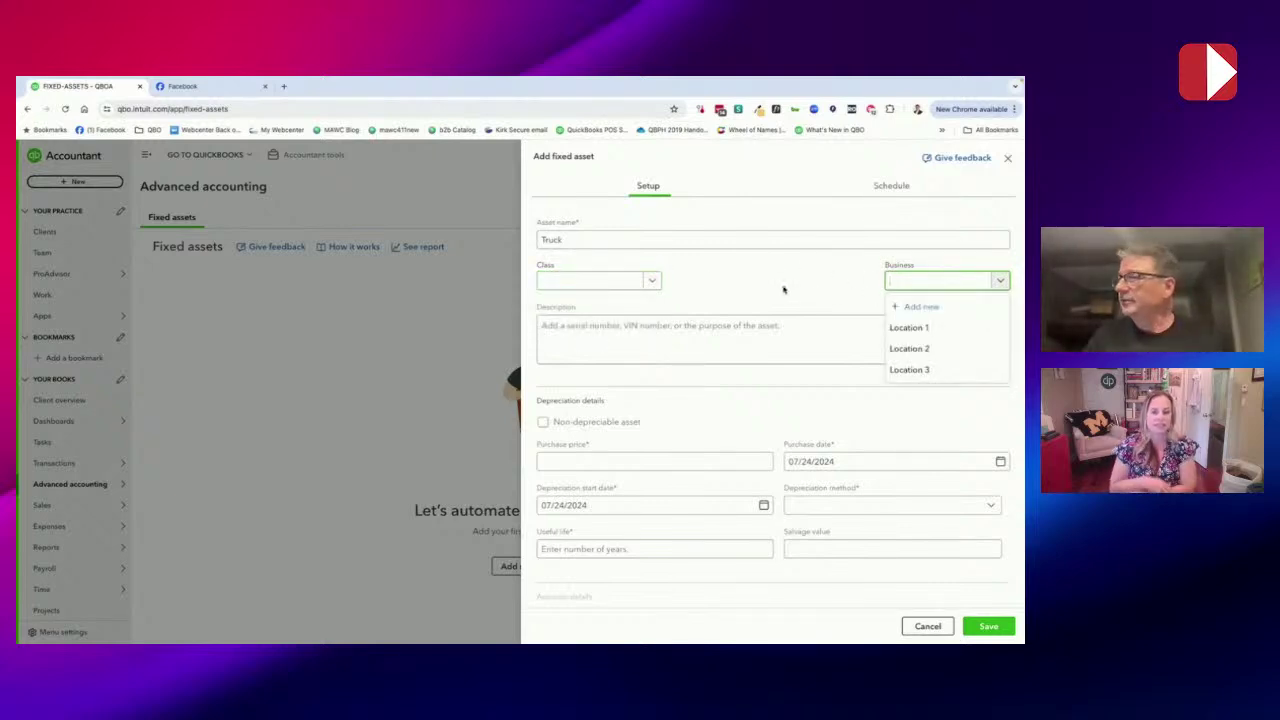
click(656, 324)
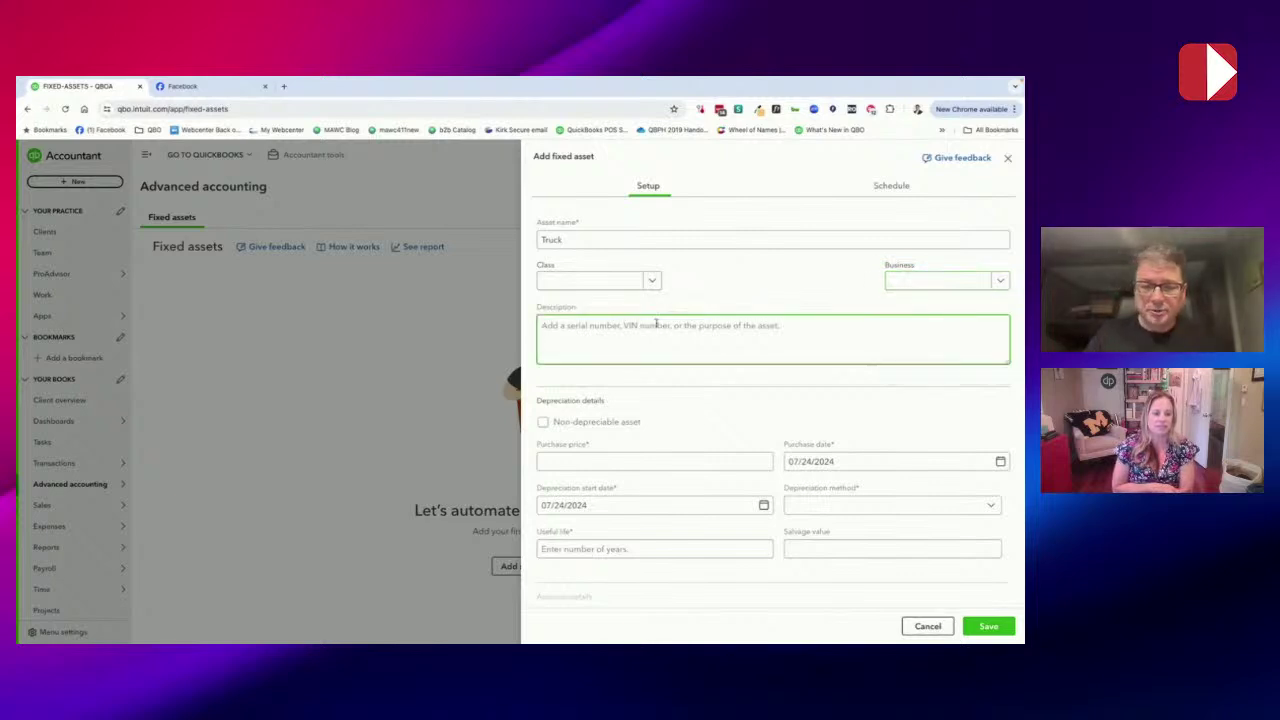
text(Service)
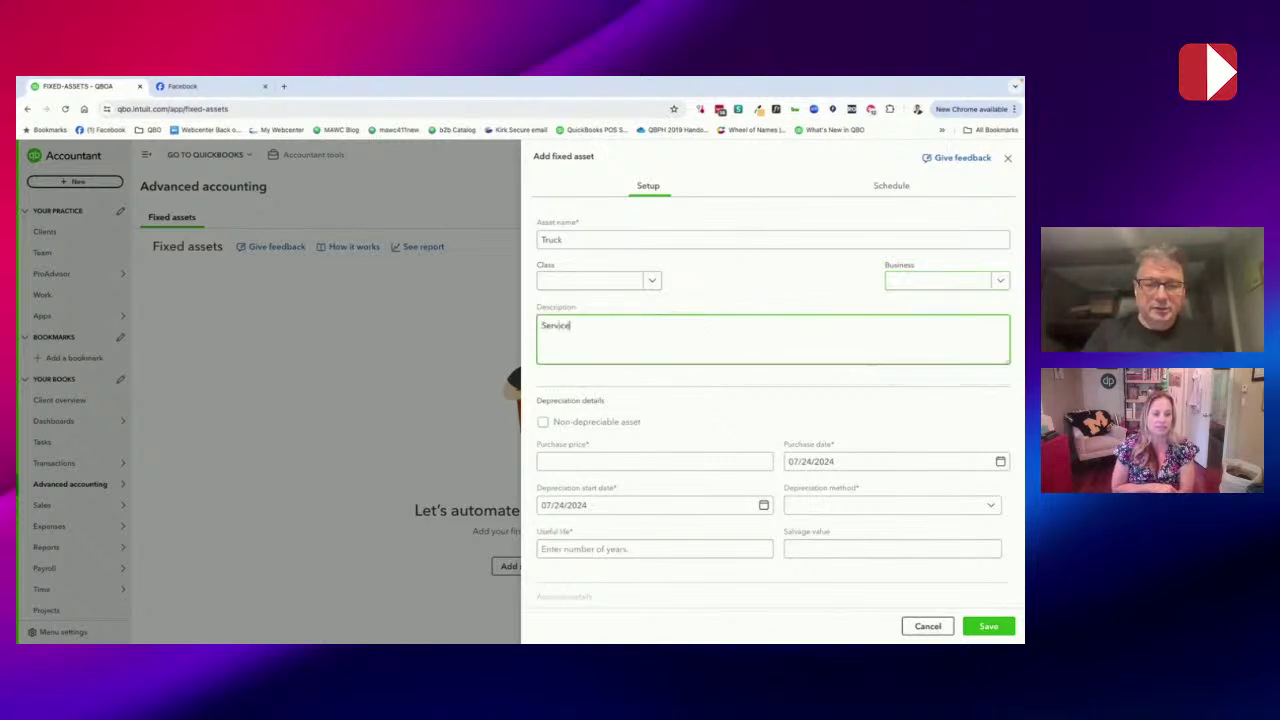
text( Ve)
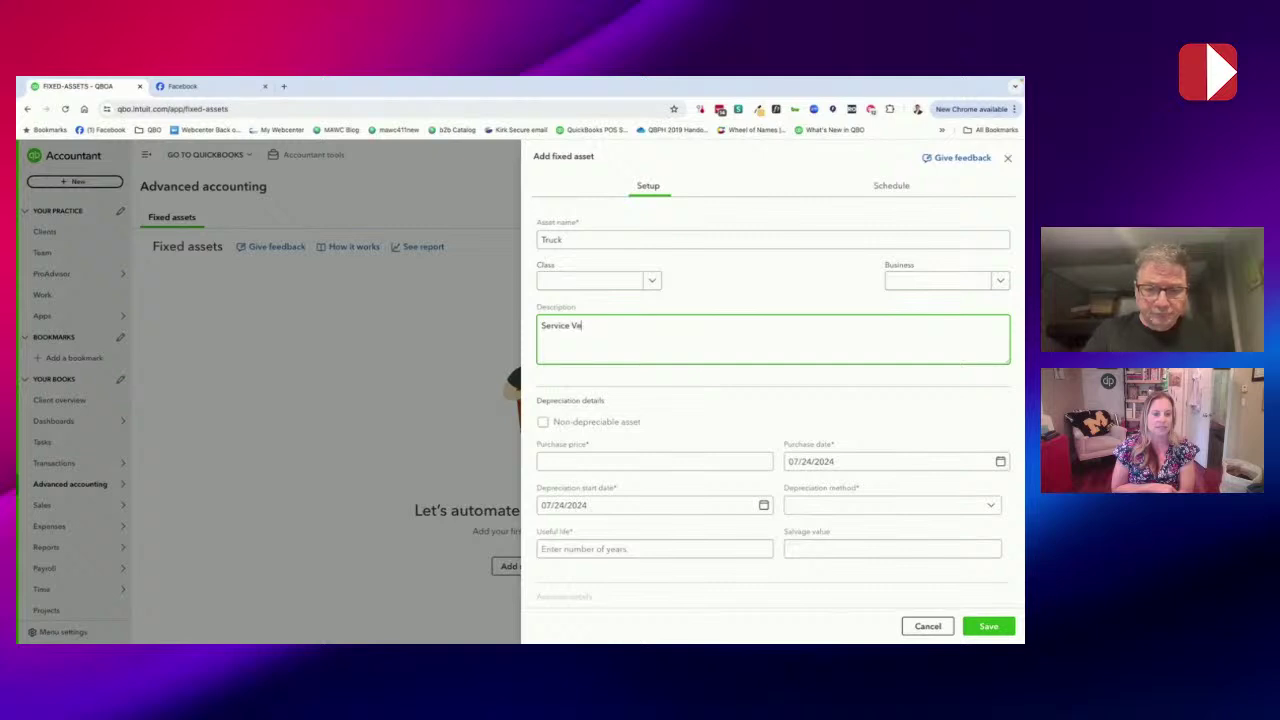
text(hicle)
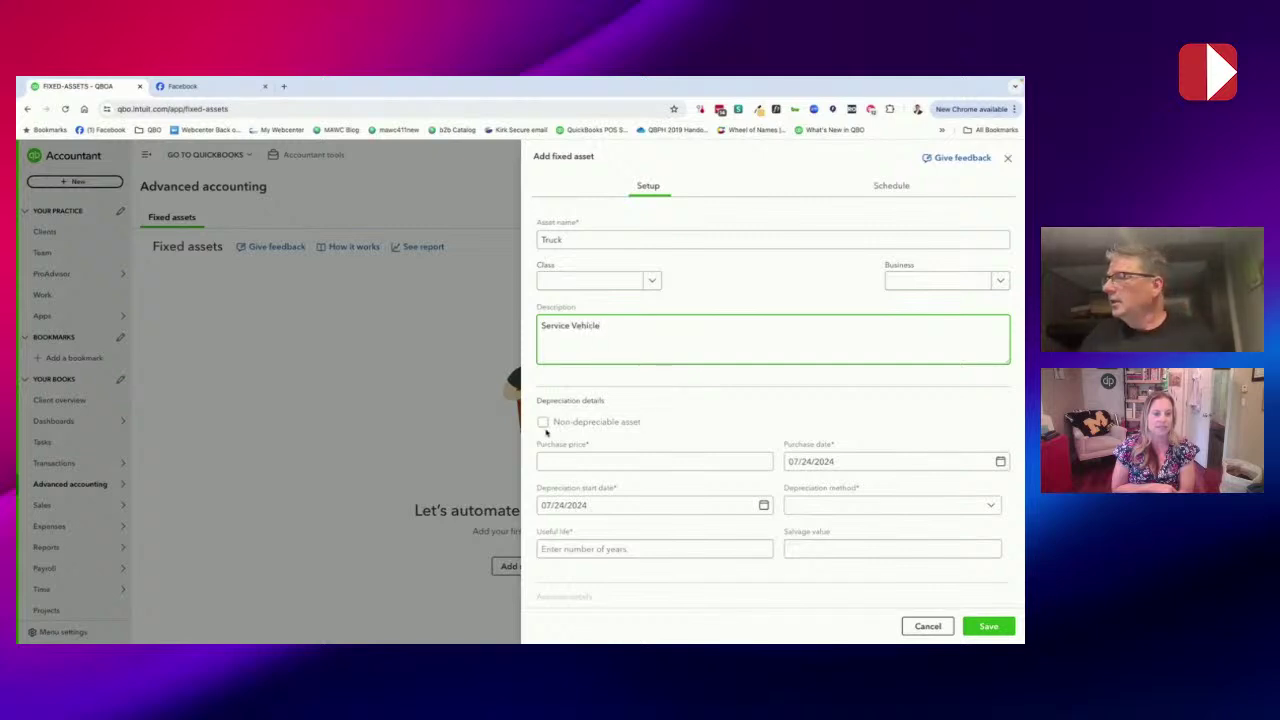
- Enter a purchase price of $60,000 in the truck's depreciation details
scroll(657, 417, down, 1)
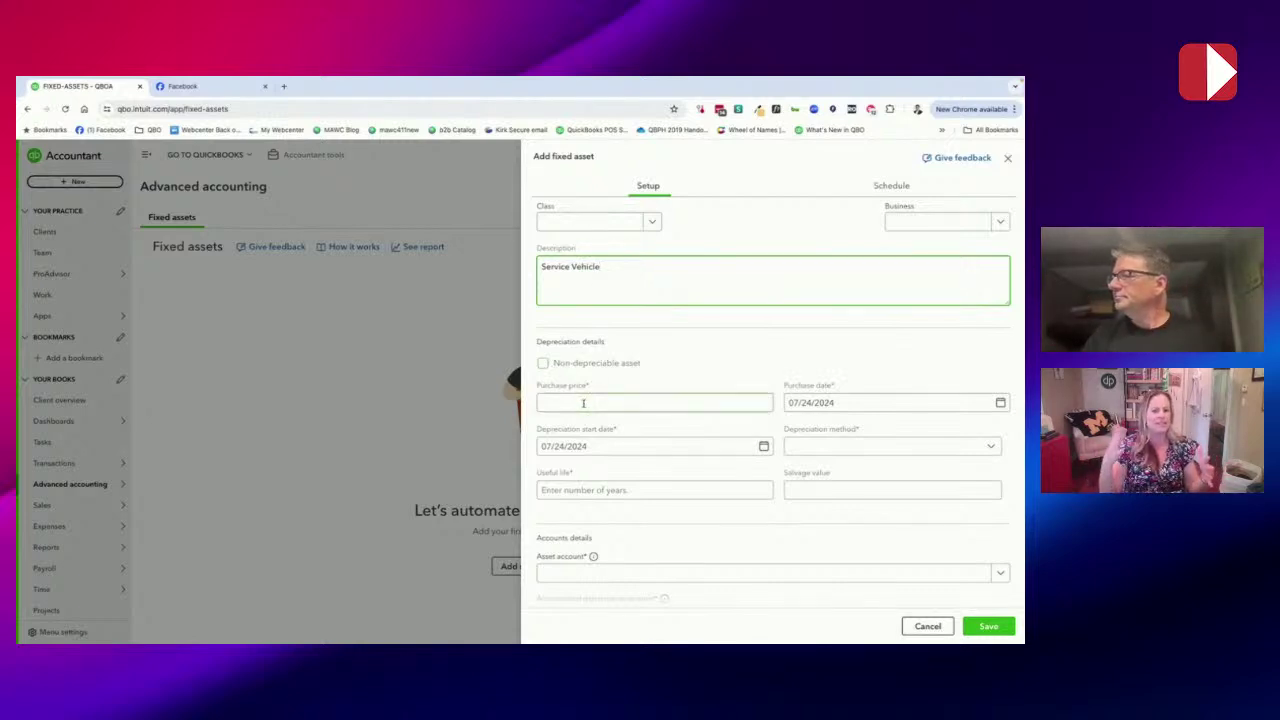
click(583, 403)
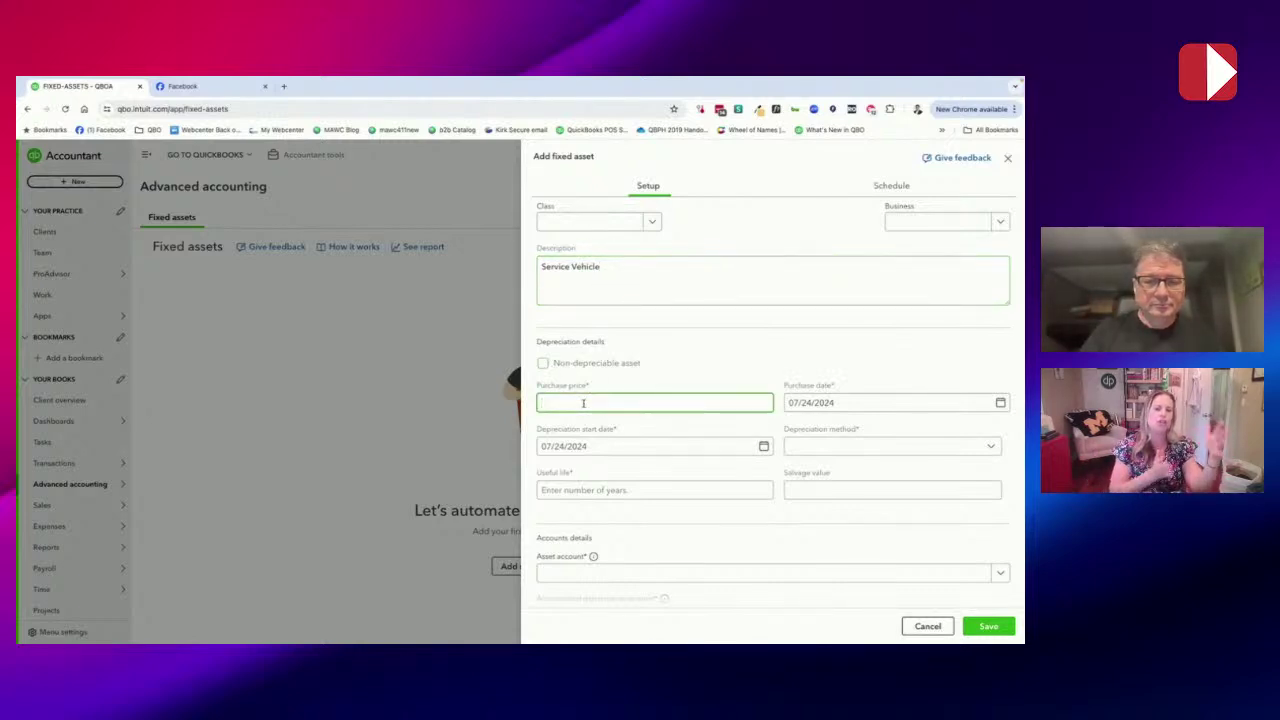
text(60000)
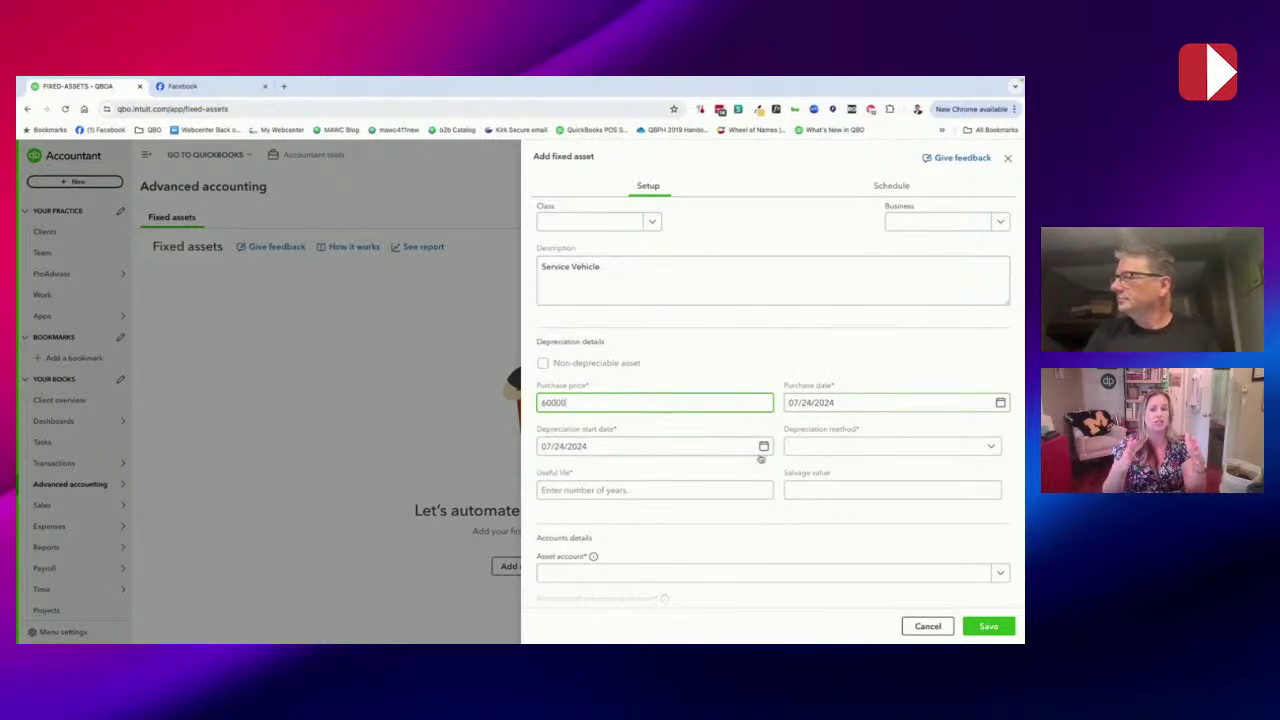
- Set the truck's useful life to 5 years and its depreciation method to Straight Line
click(827, 450)
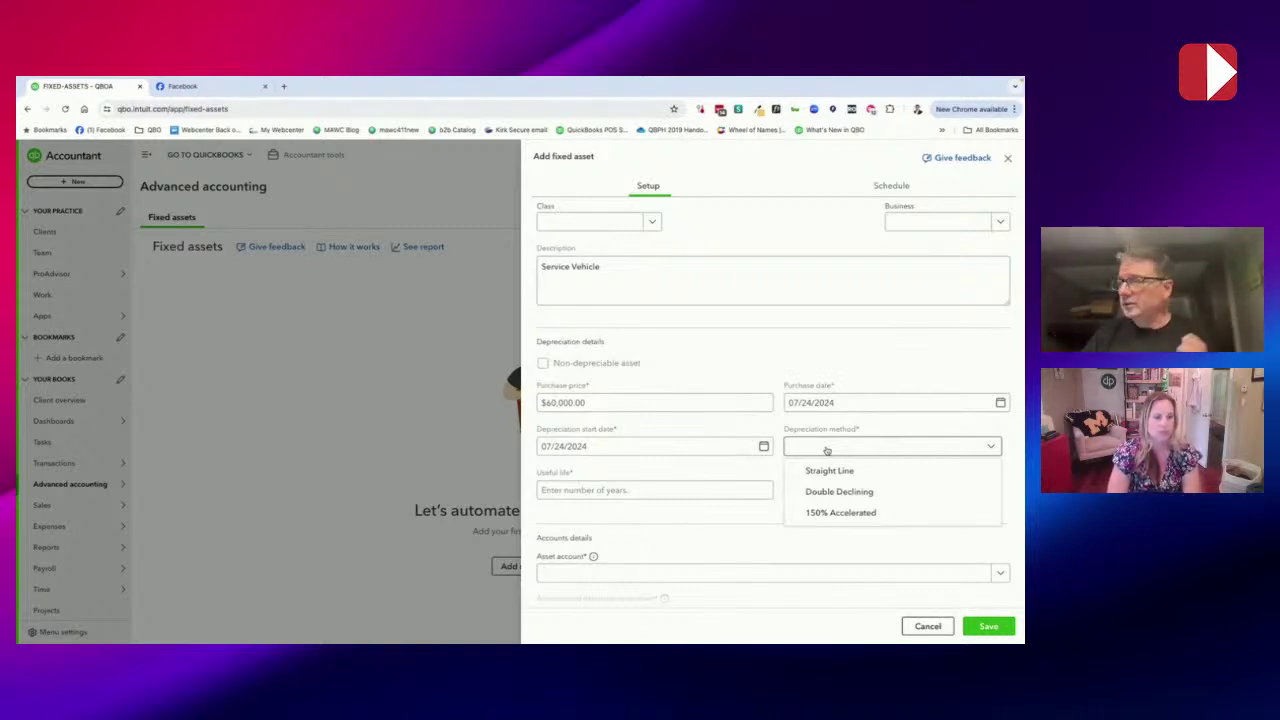
click(622, 488)
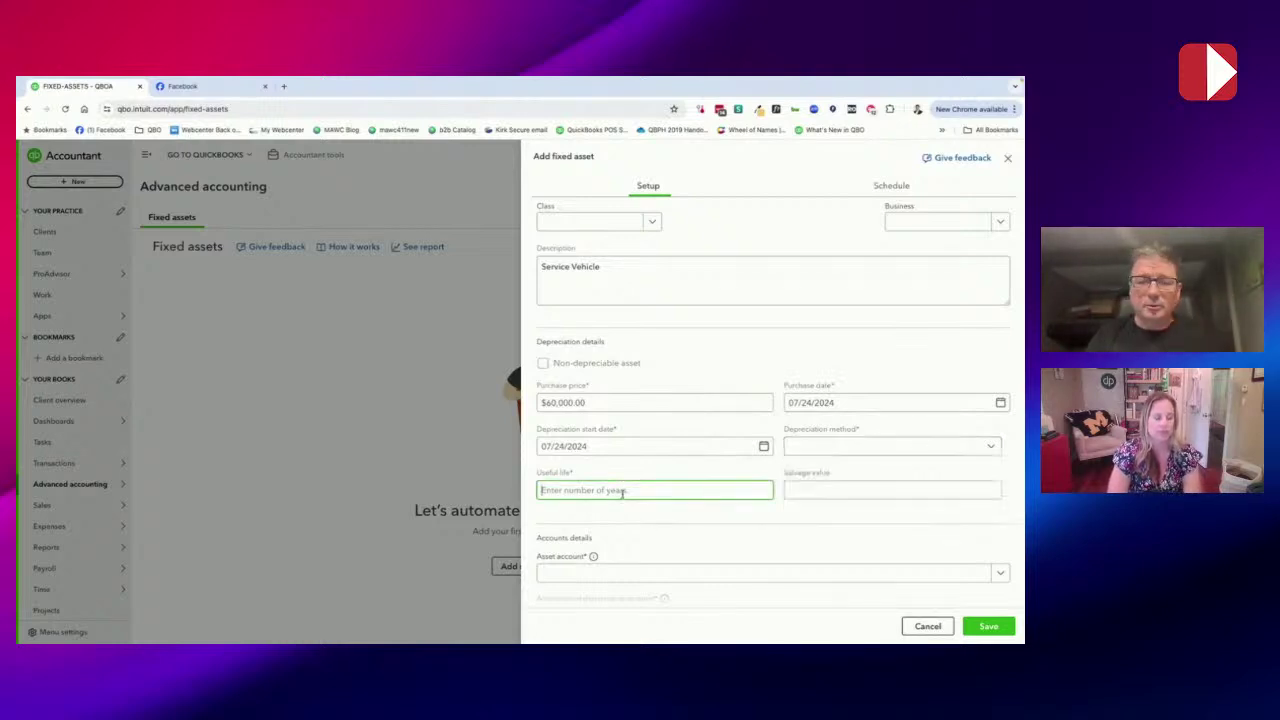
text(5)
key(Tab)
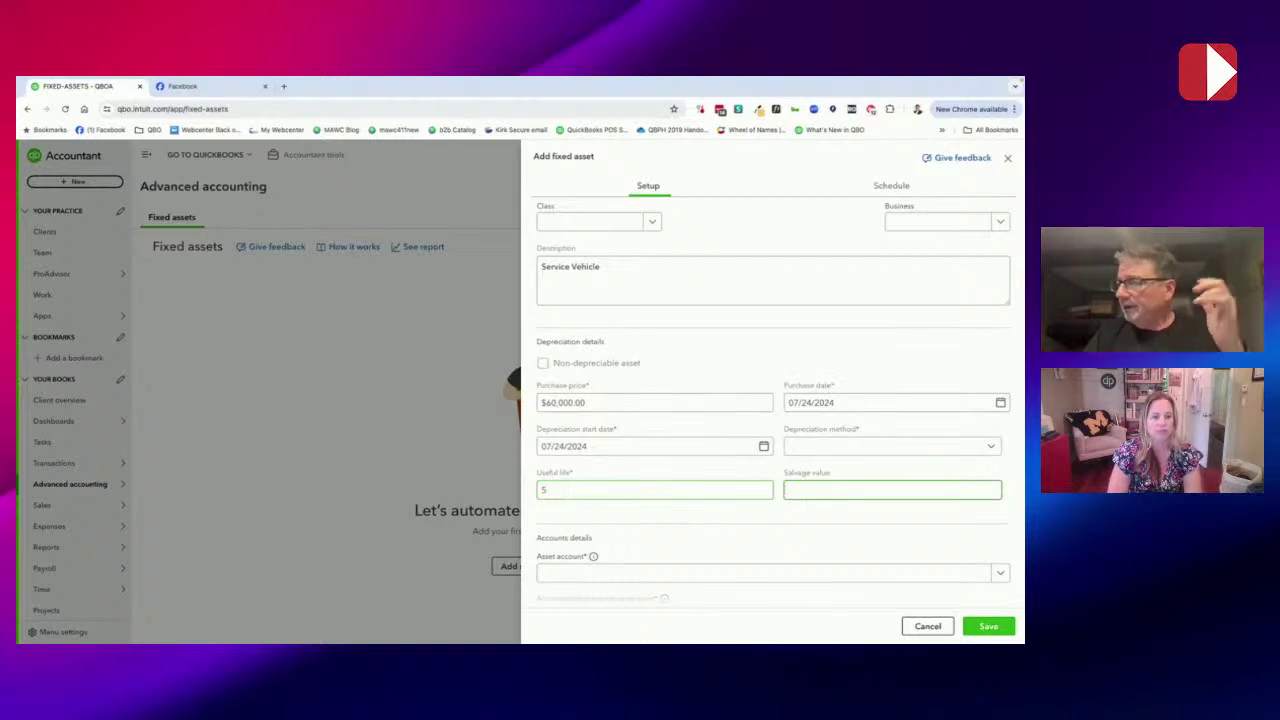
click(929, 447)
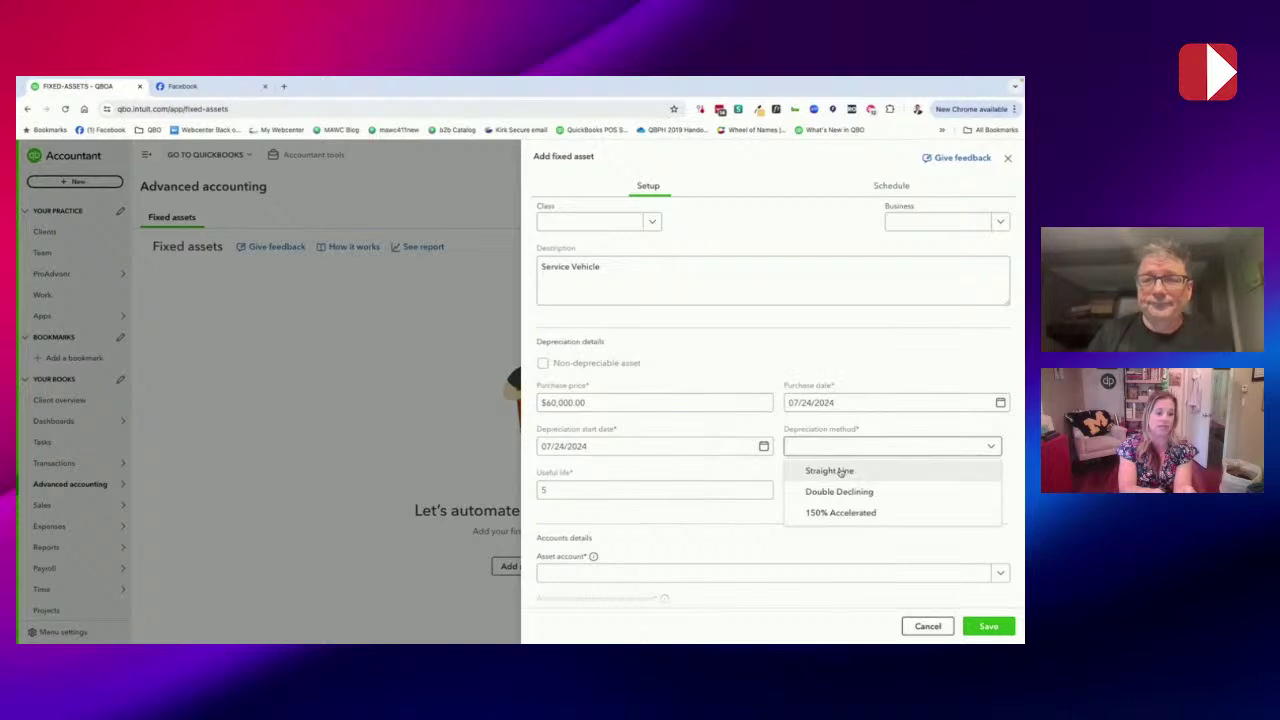
click(839, 471)
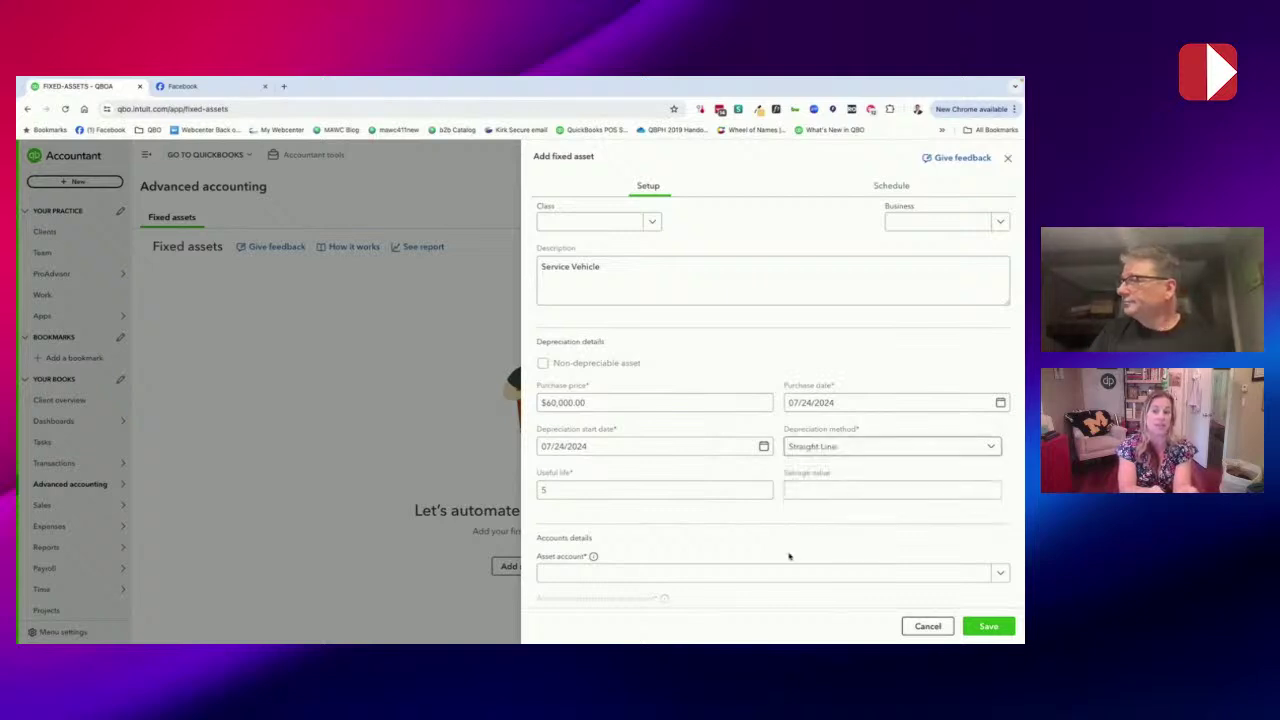
- Enter a salvage value of $1,000 for the truck
click(836, 491)
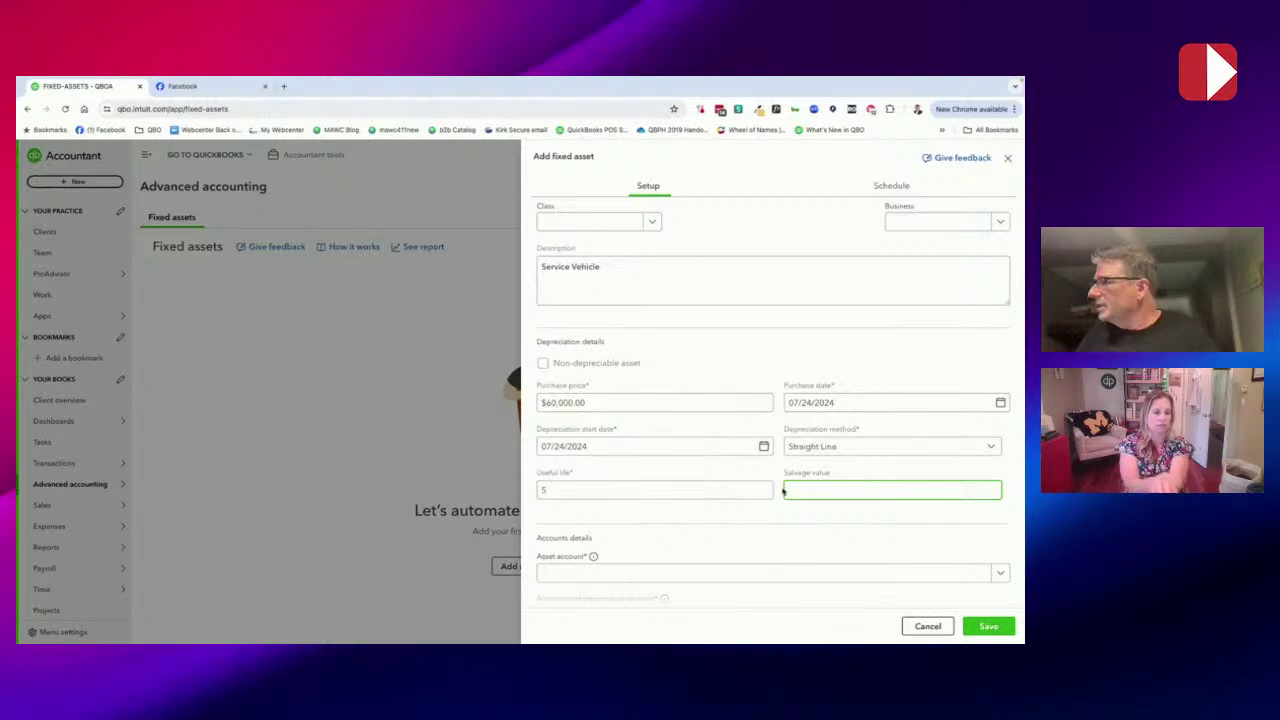
click(737, 489)
click(805, 489)
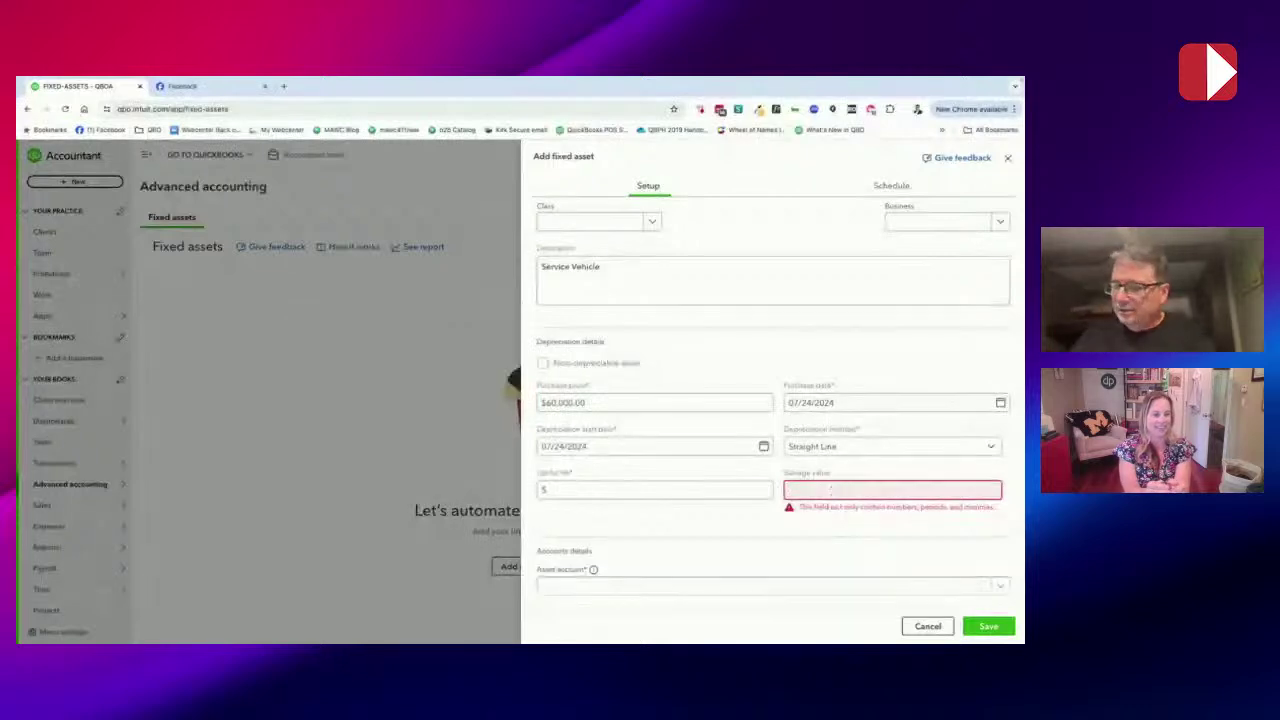
key(BackSpace)
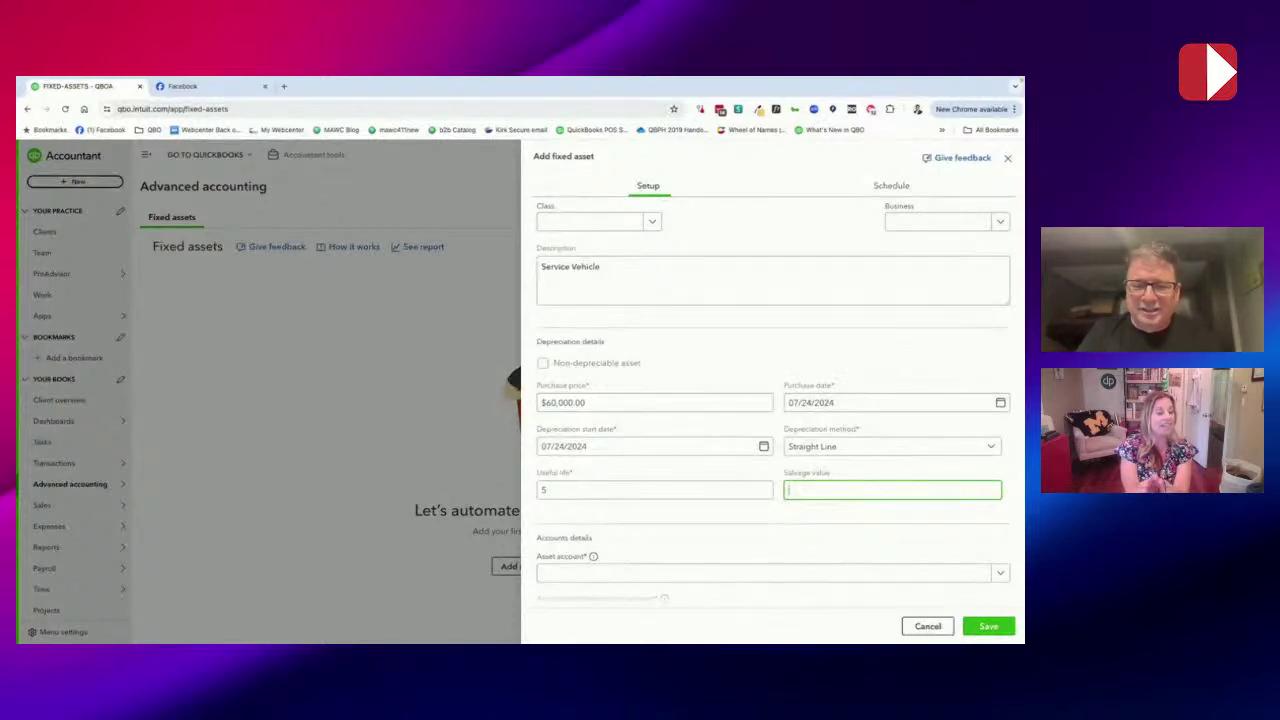
text(1000)
key(Tab)
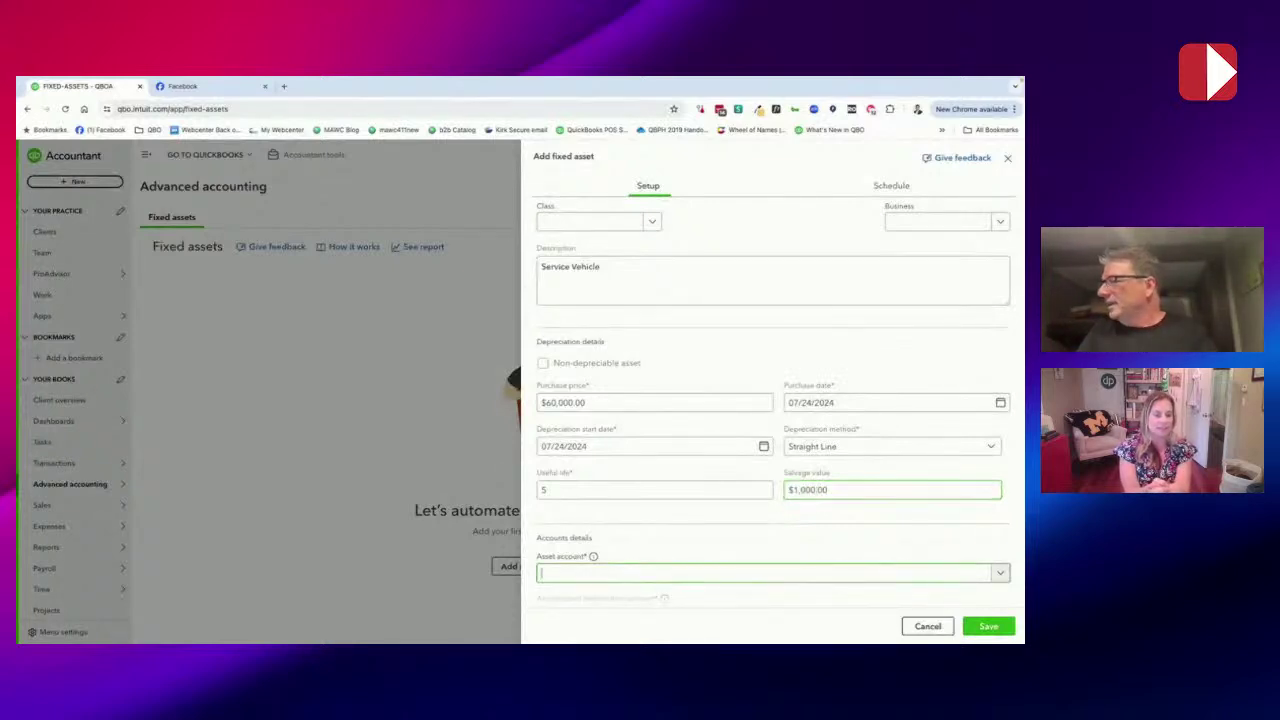
- Set the truck's salvage value to $500
click(838, 489)
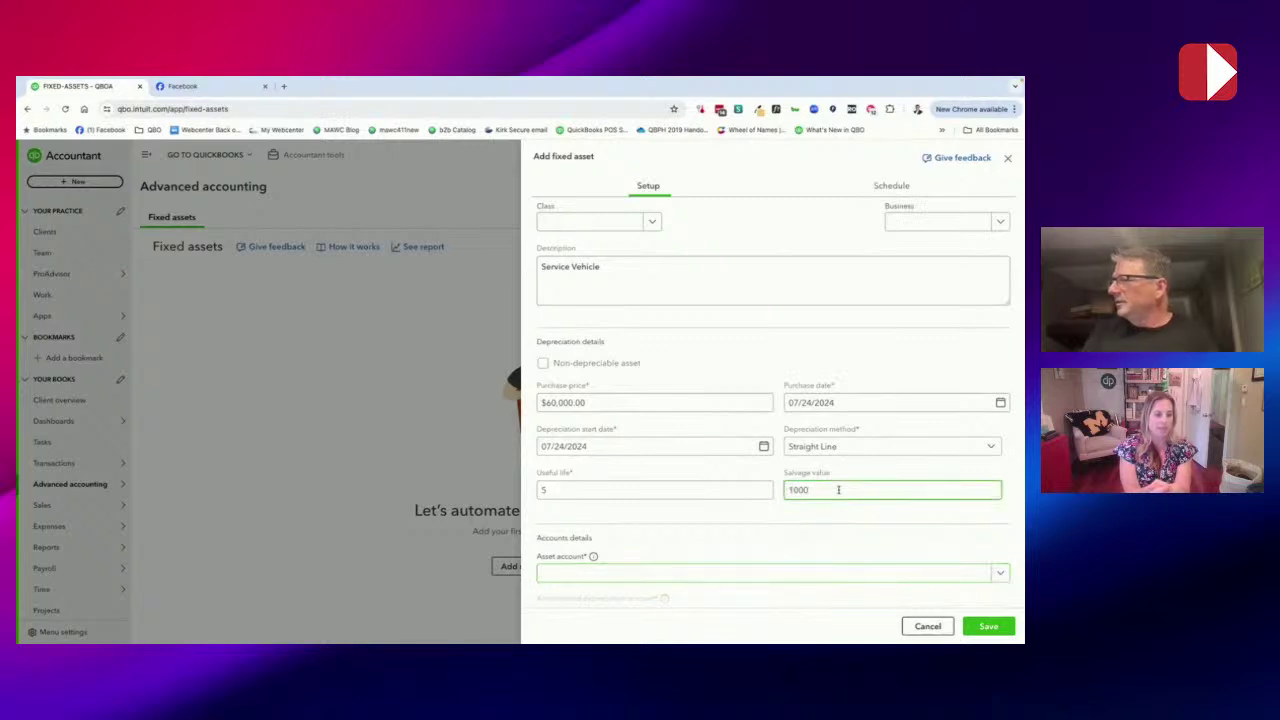
key(BackSpace)
key(BackSpace)
key(BackSpace)
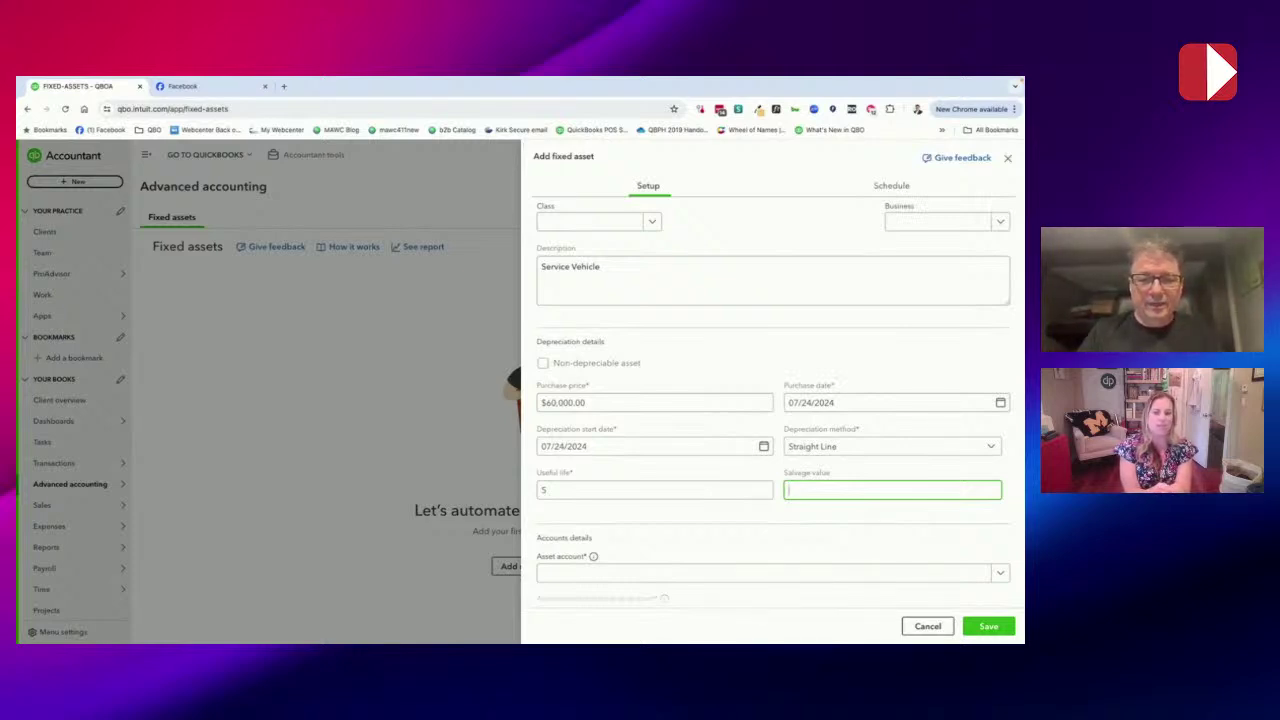
text(500)
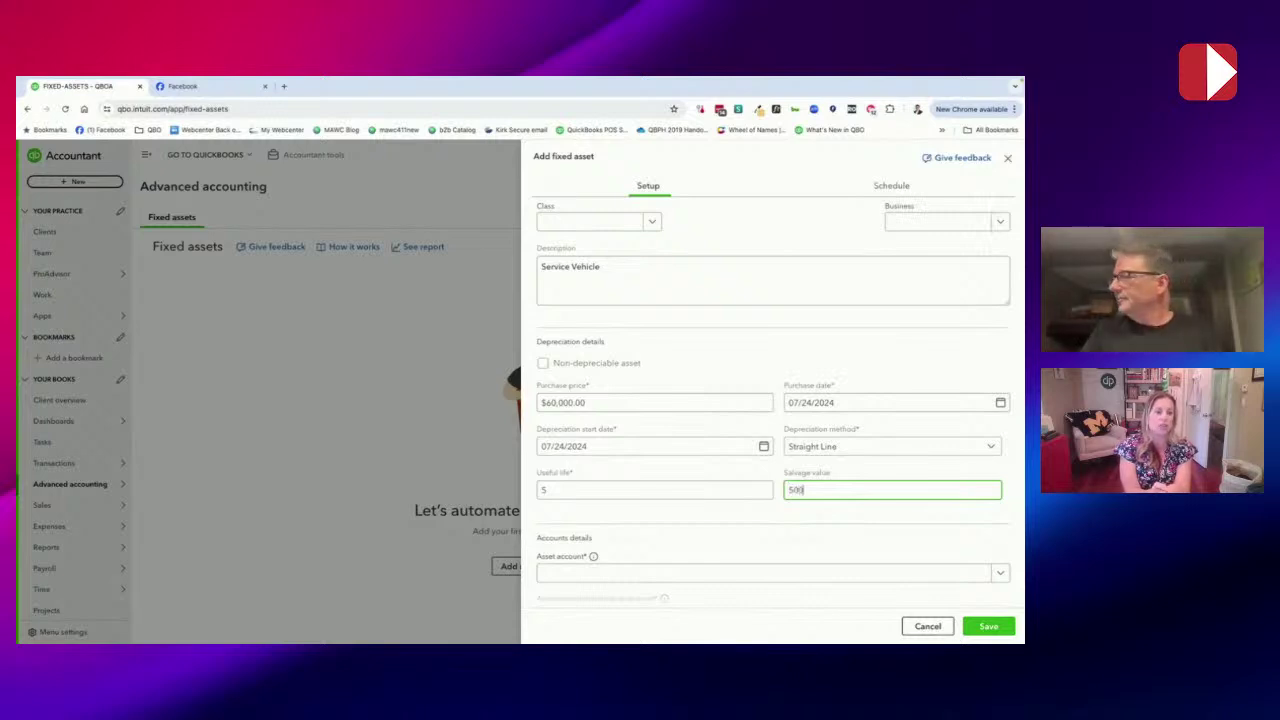
key(Tab)
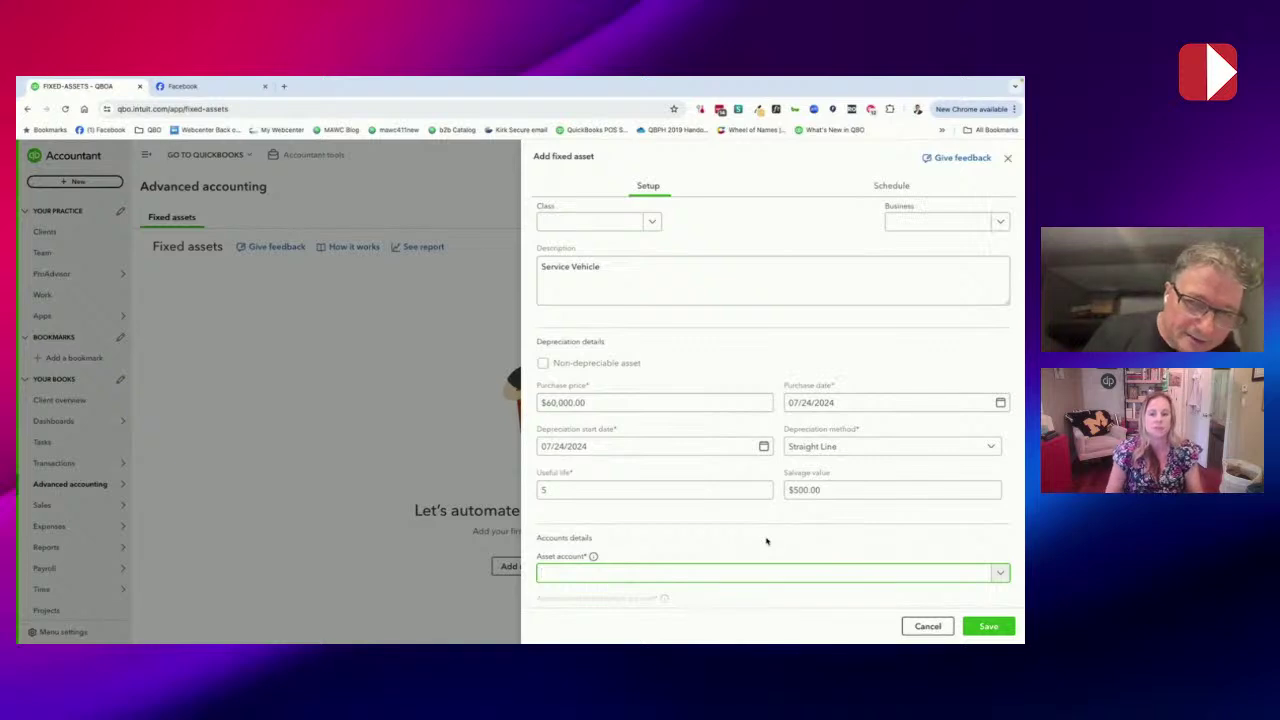
- Start adding a new account to serve as the truck's asset account
scroll(766, 541, down, 1)
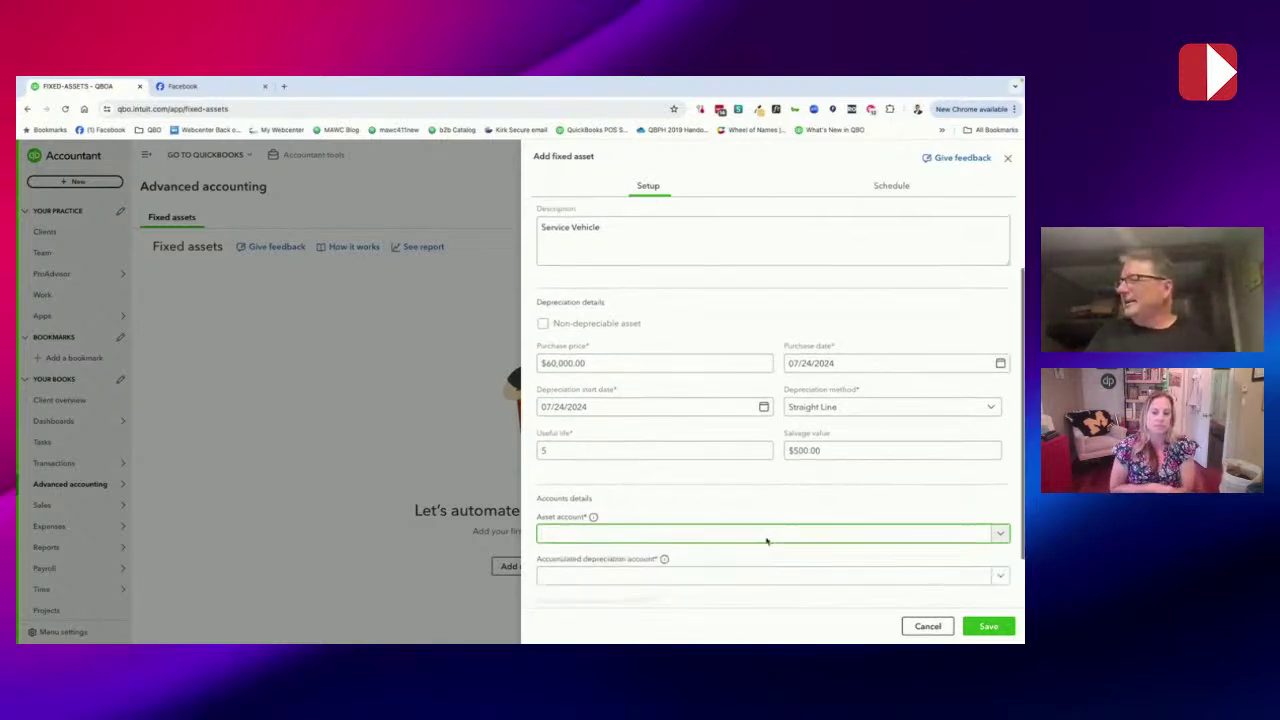
scroll(766, 541, down, 2)
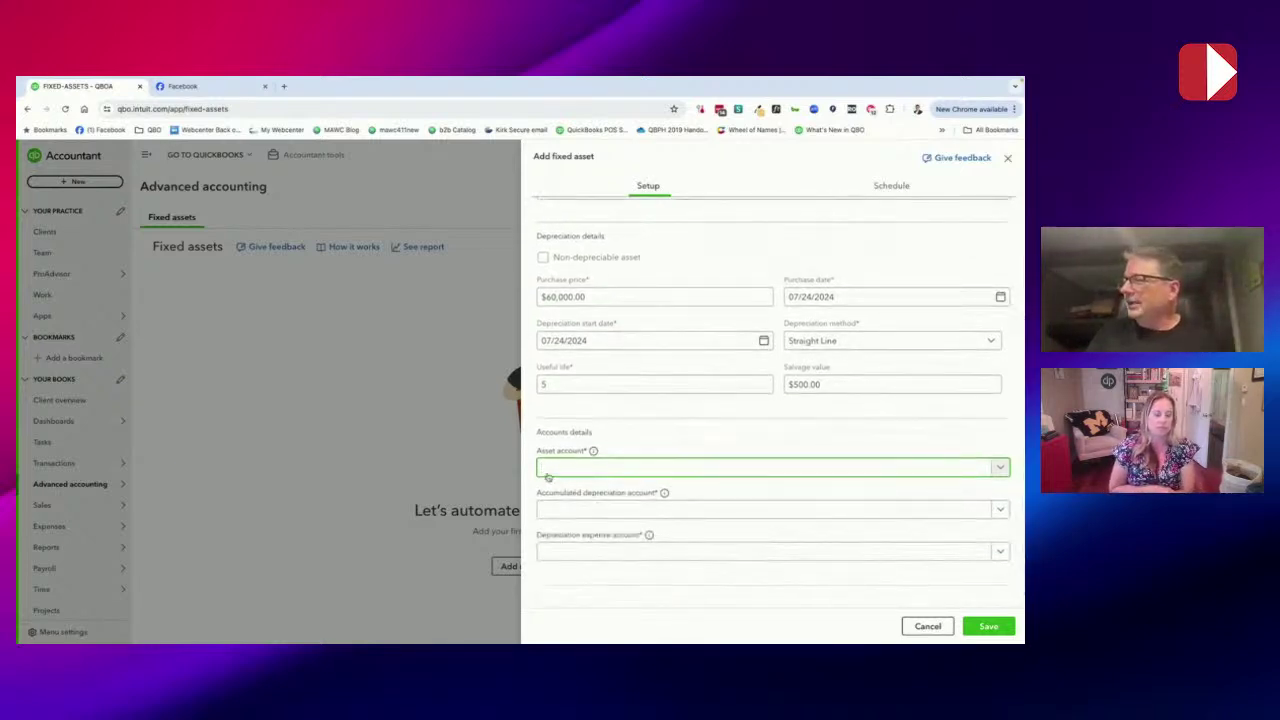
click(664, 471)
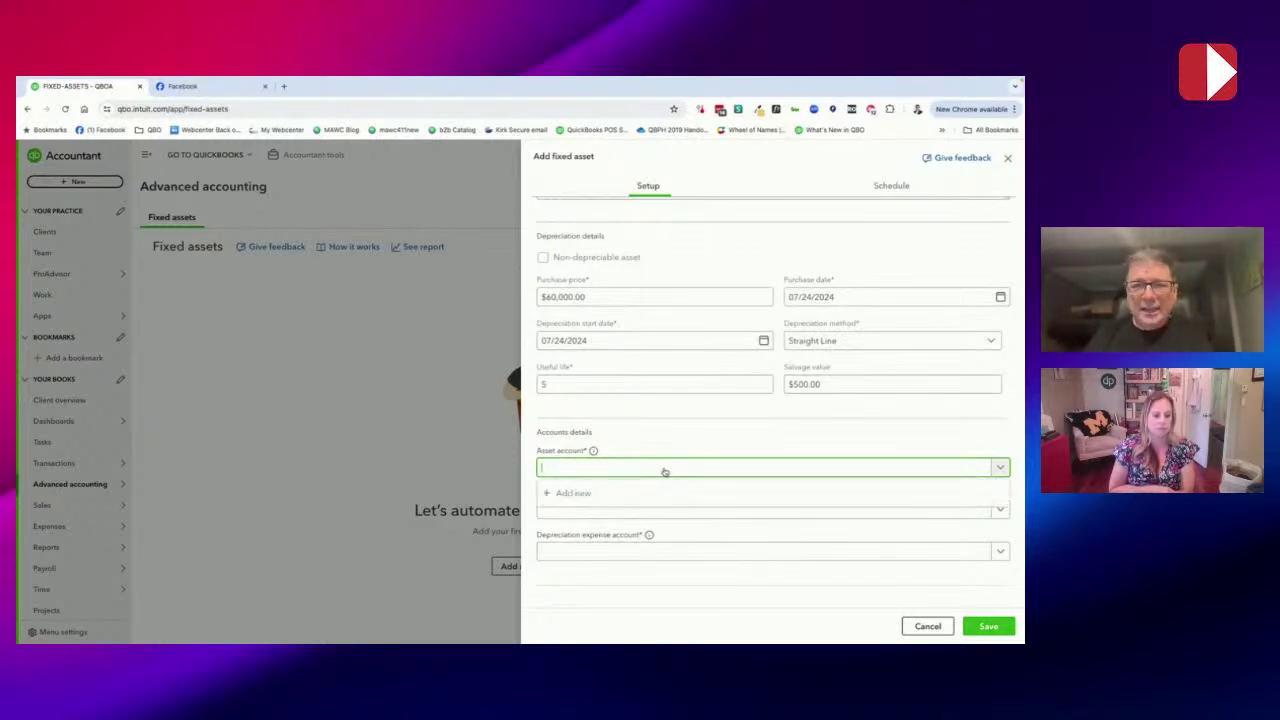
click(589, 494)
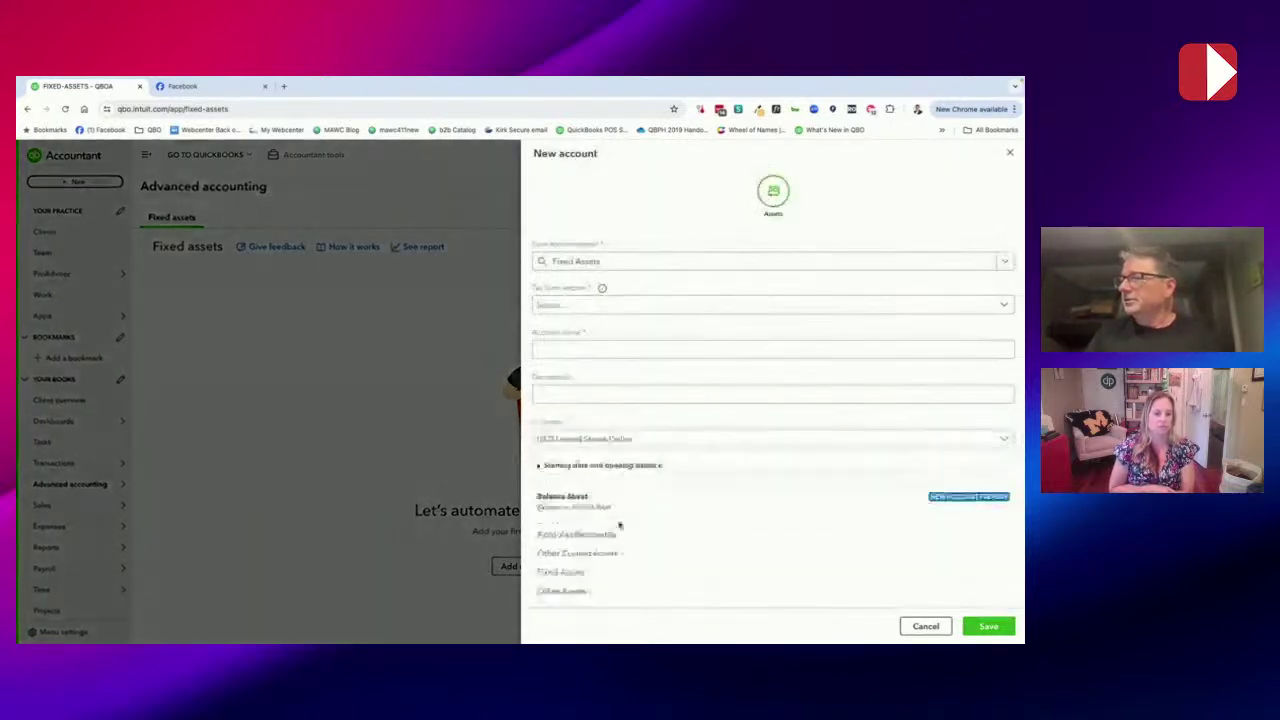
- Set the new account's tax form section to Fixed Asset Other Tools Equipment
click(595, 305)
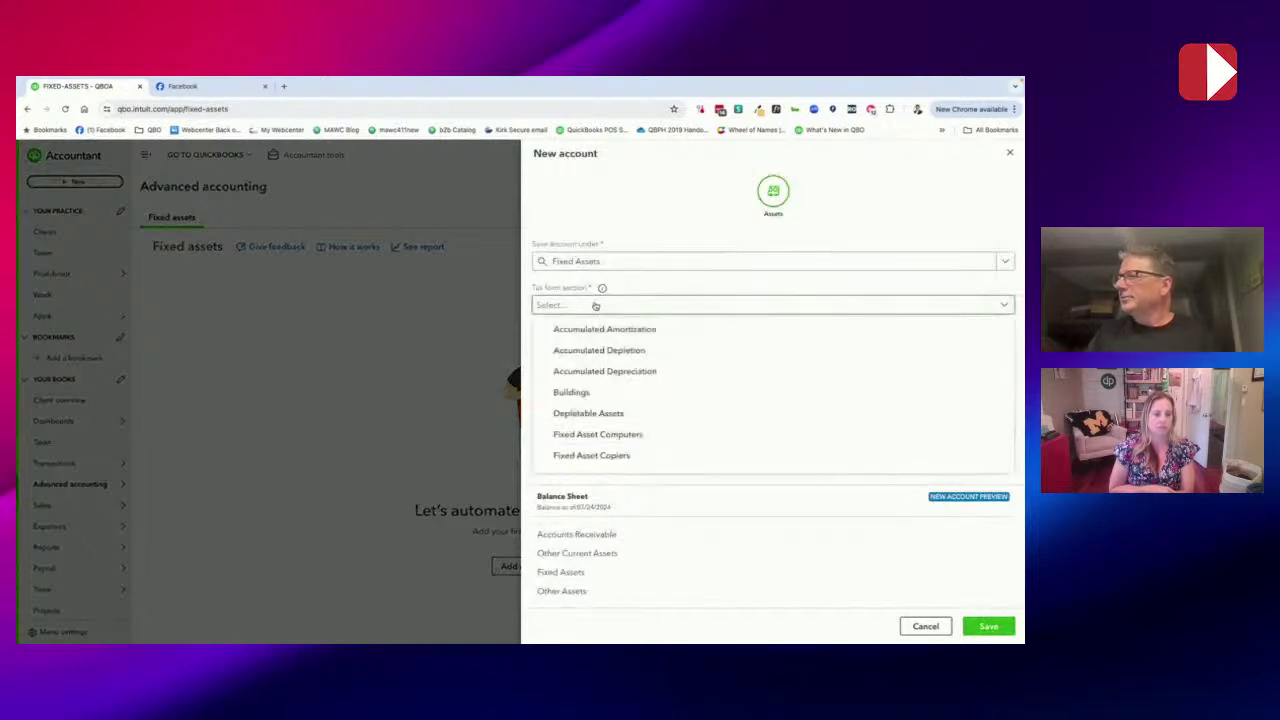
scroll(628, 408, down, 1)
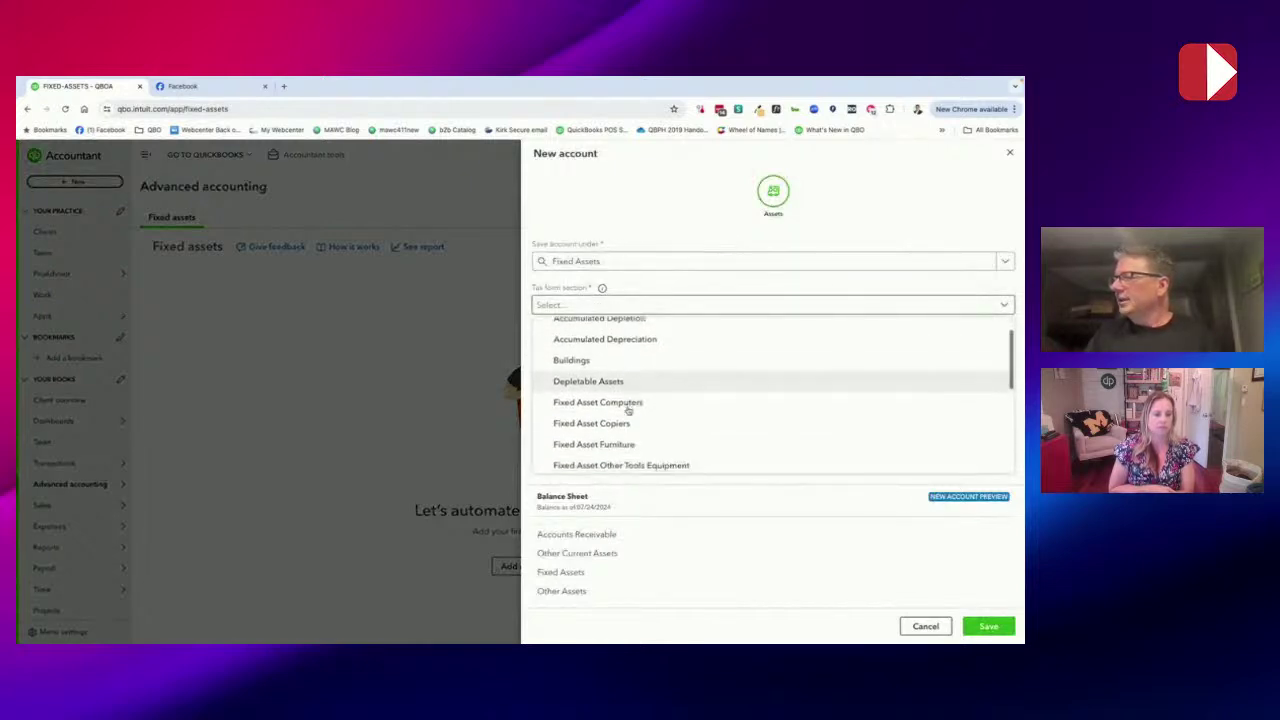
scroll(628, 408, down, 1)
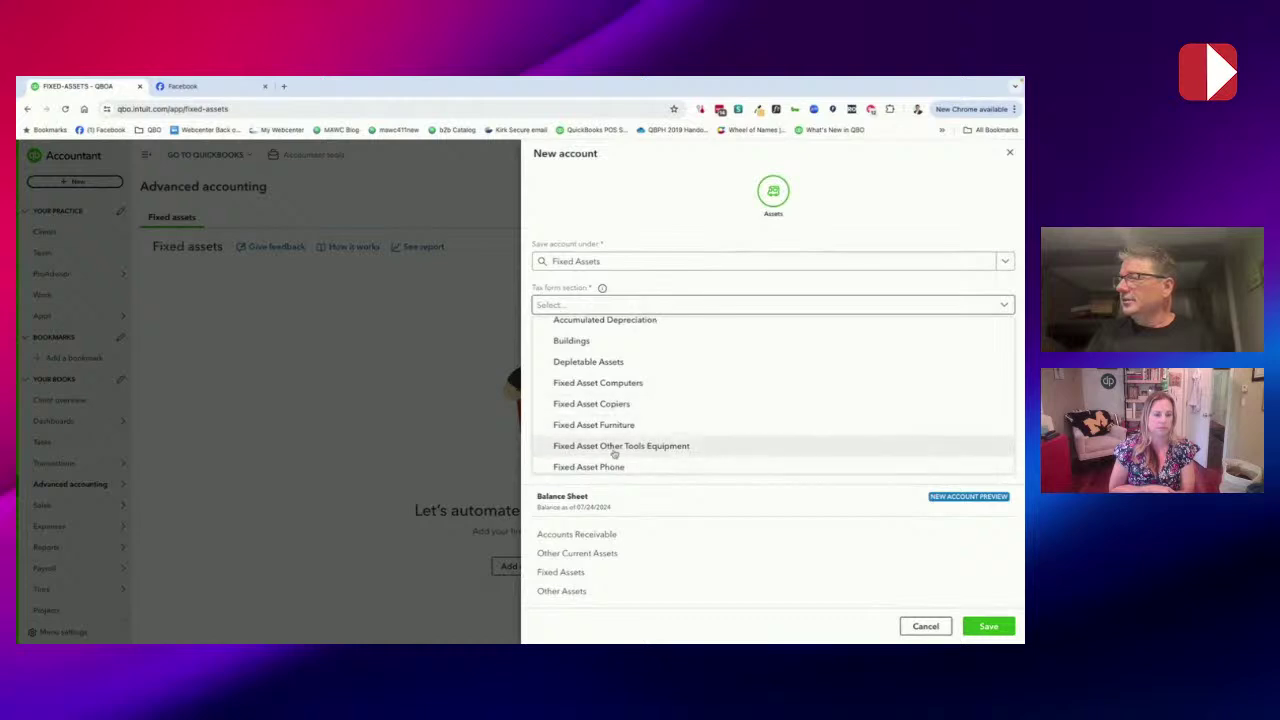
scroll(612, 432, down, 2)
scroll(612, 432, down, 2)
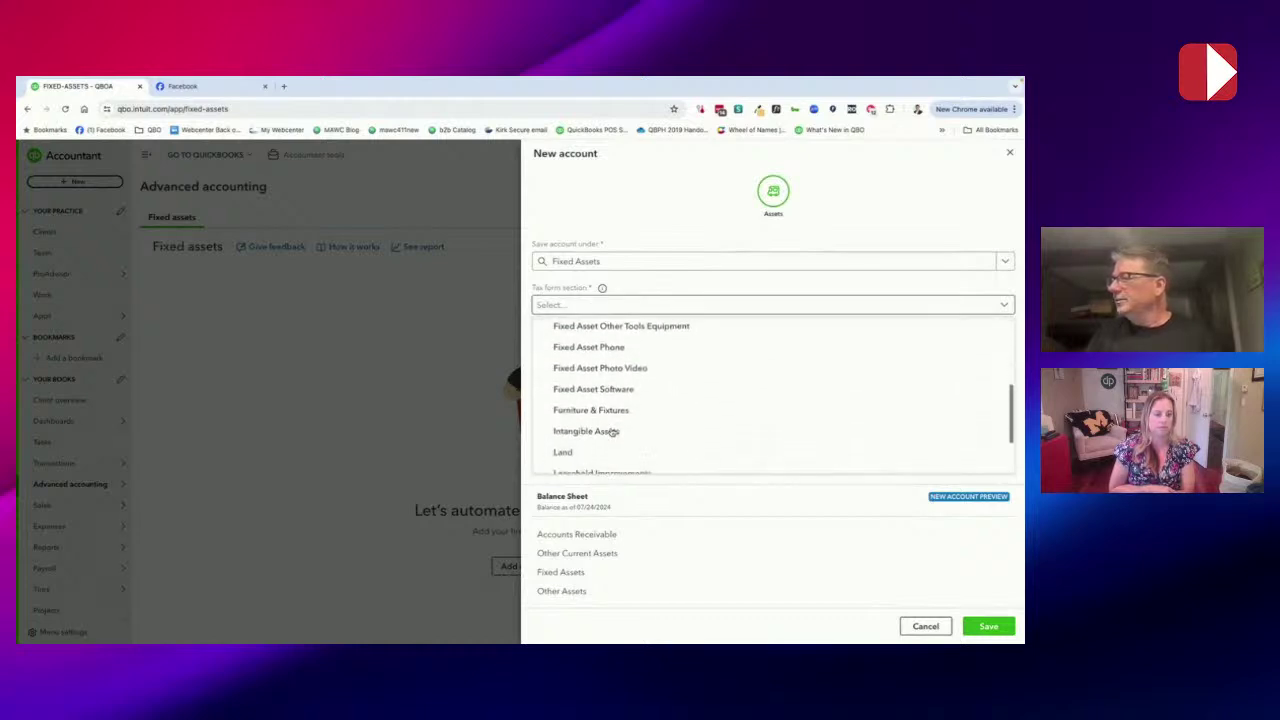
scroll(612, 432, up, 2)
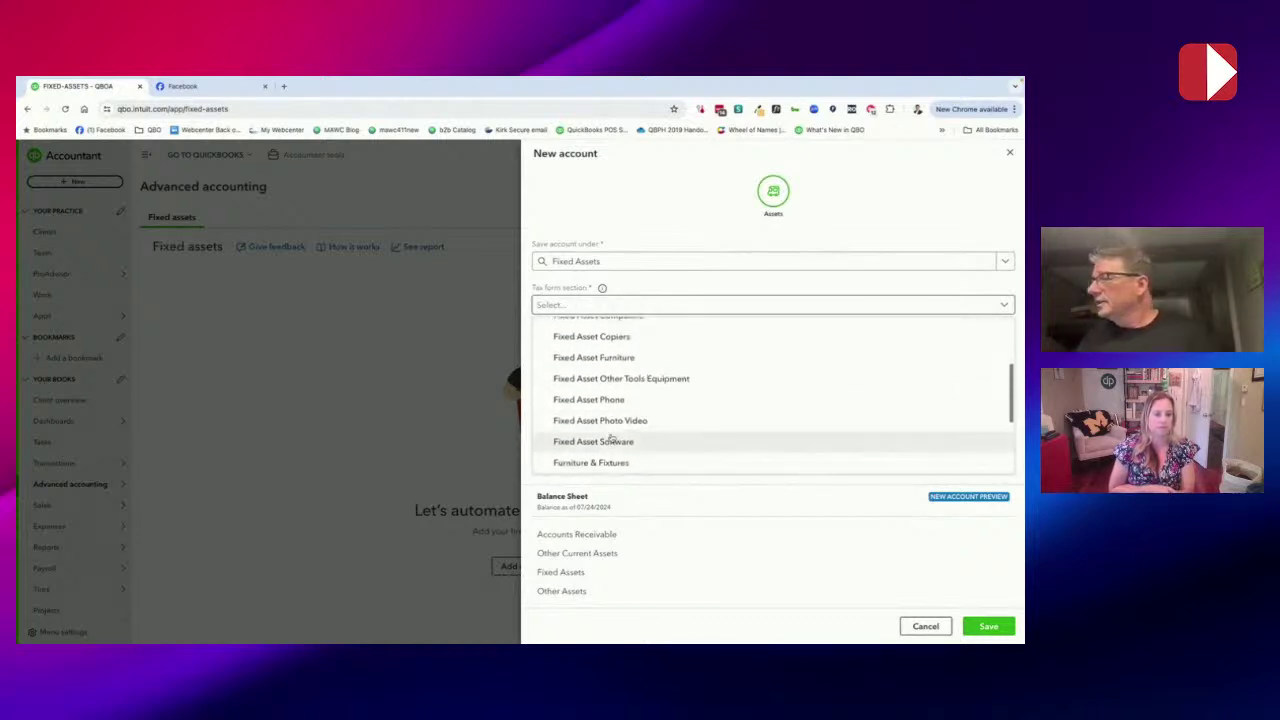
scroll(615, 425, up, 1)
scroll(612, 417, up, 2)
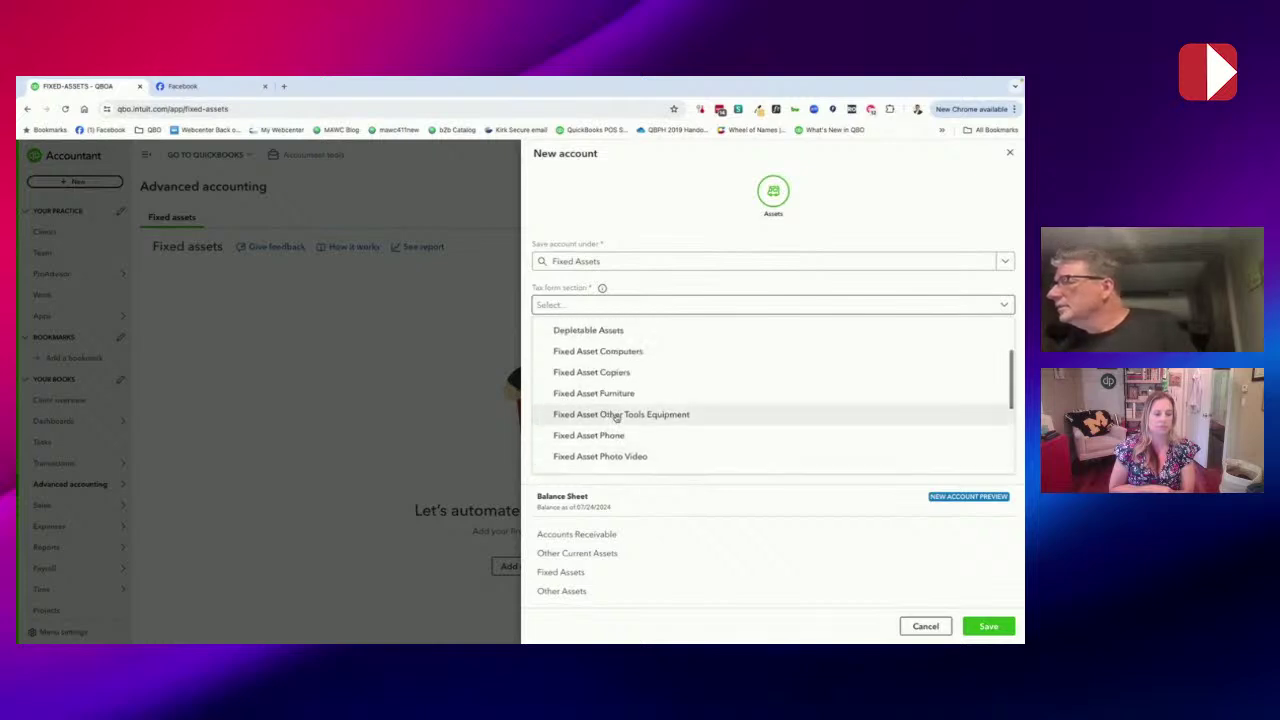
scroll(614, 414, up, 1)
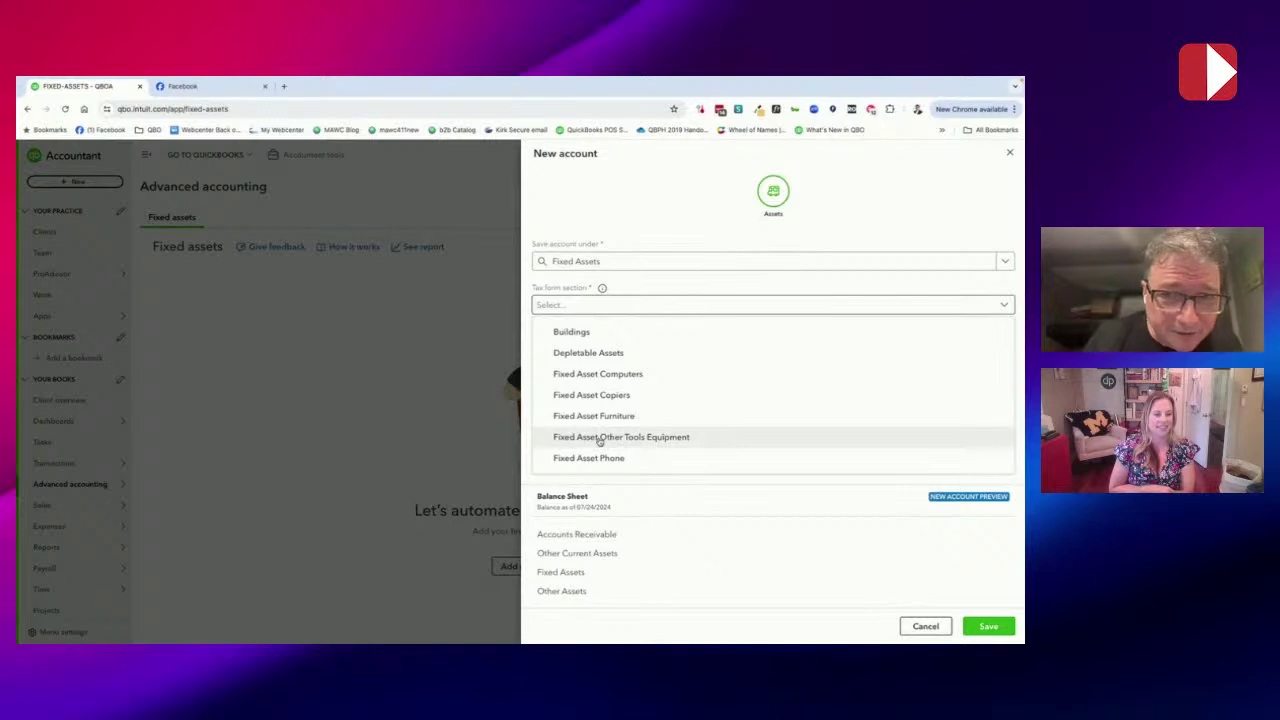
click(600, 437)
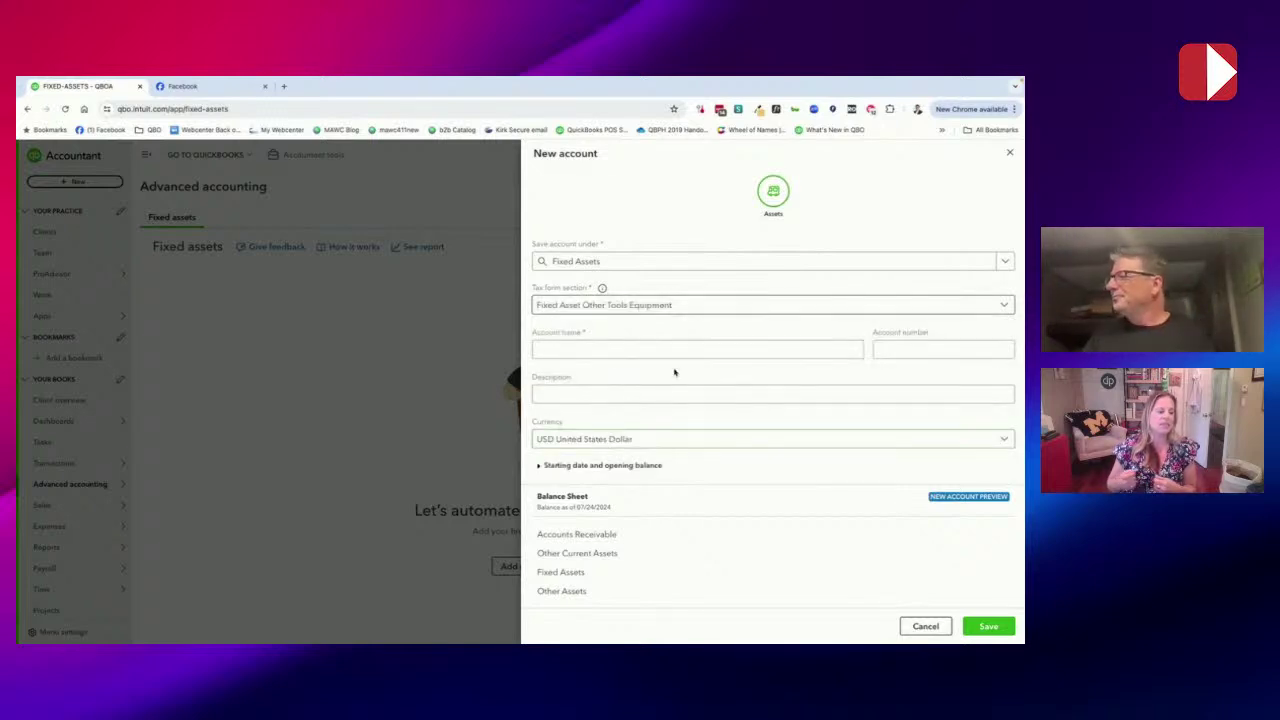
- Name the new account Truck and set its tax form section to Vehicles
click(638, 352)
text(Truck)
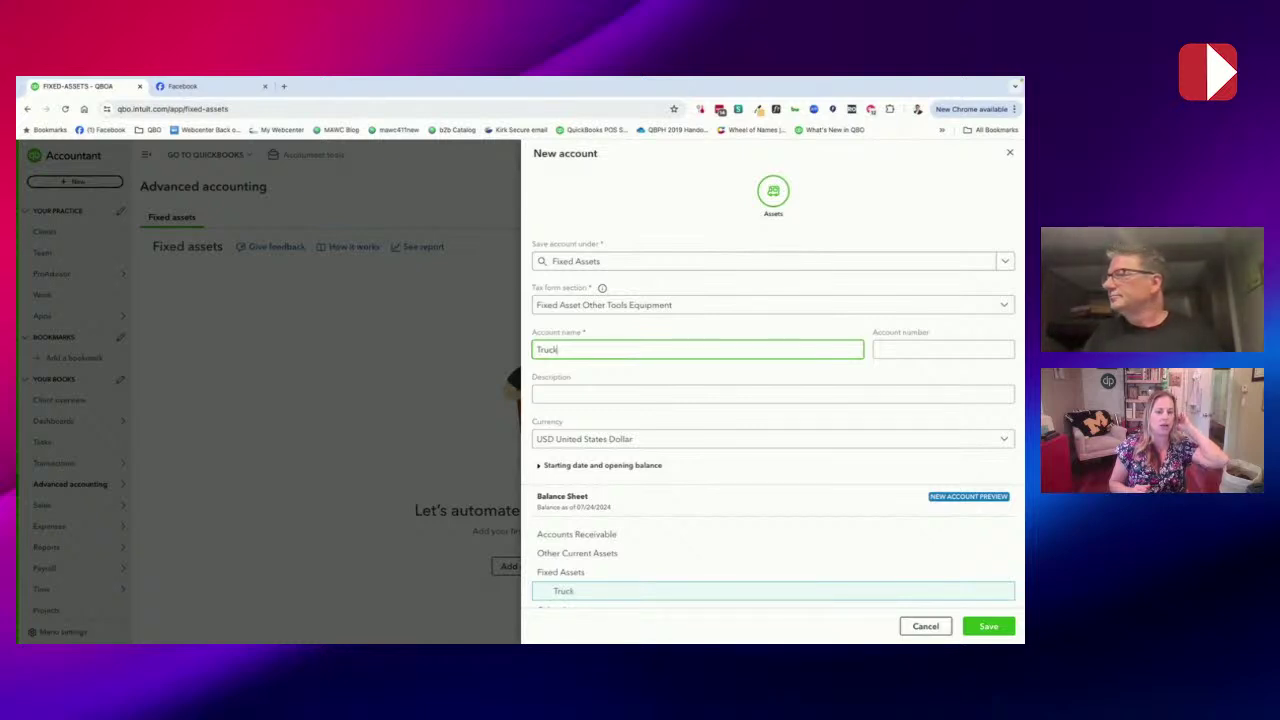
click(697, 304)
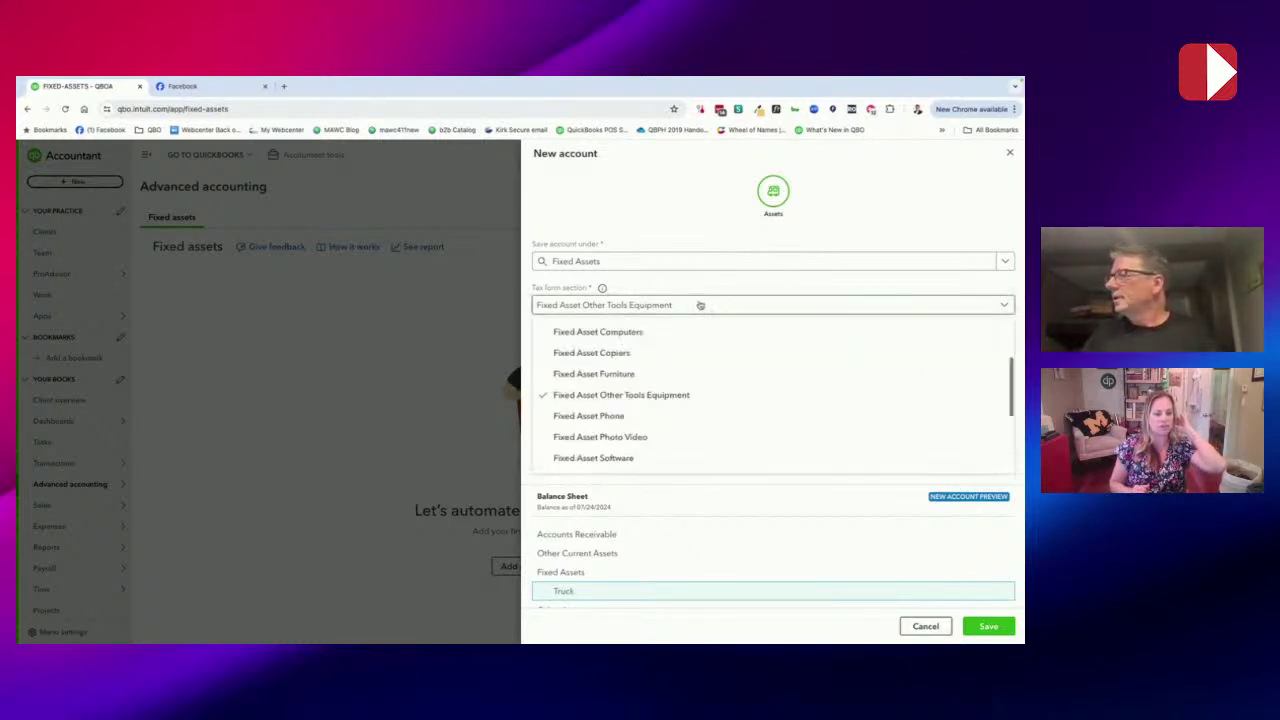
scroll(687, 390, down, 1)
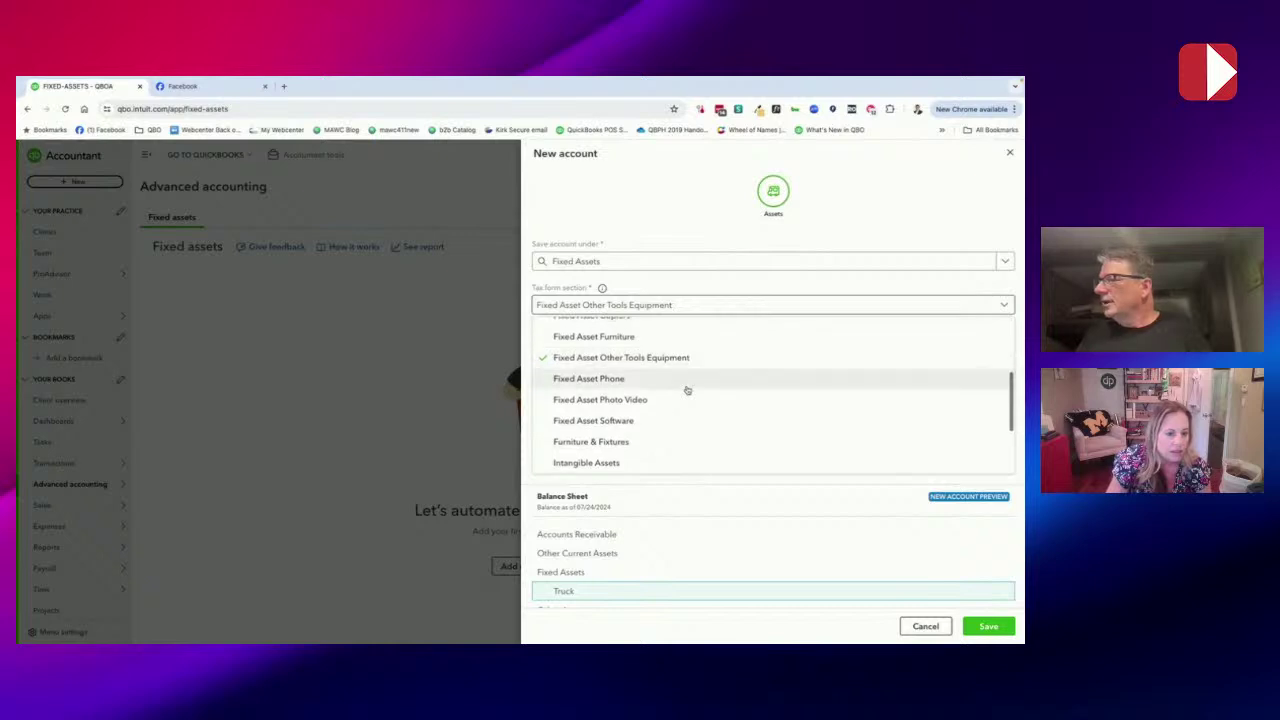
scroll(638, 425, down, 5)
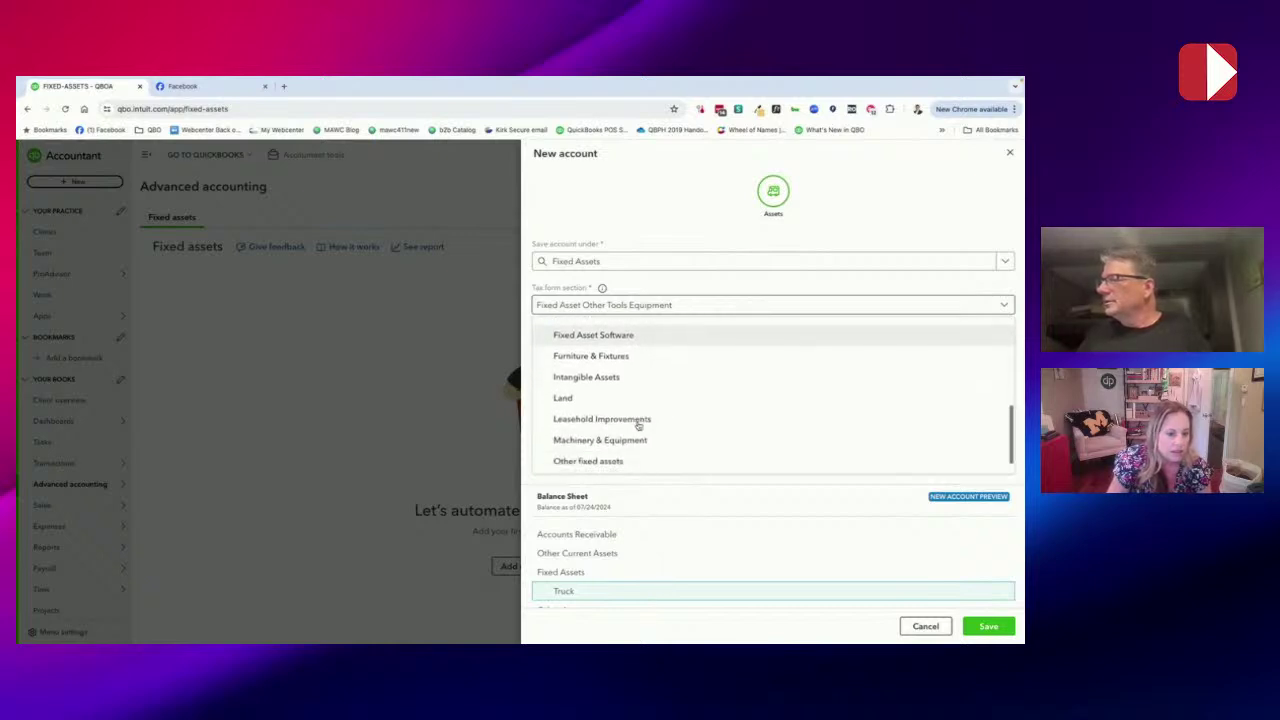
click(598, 459)
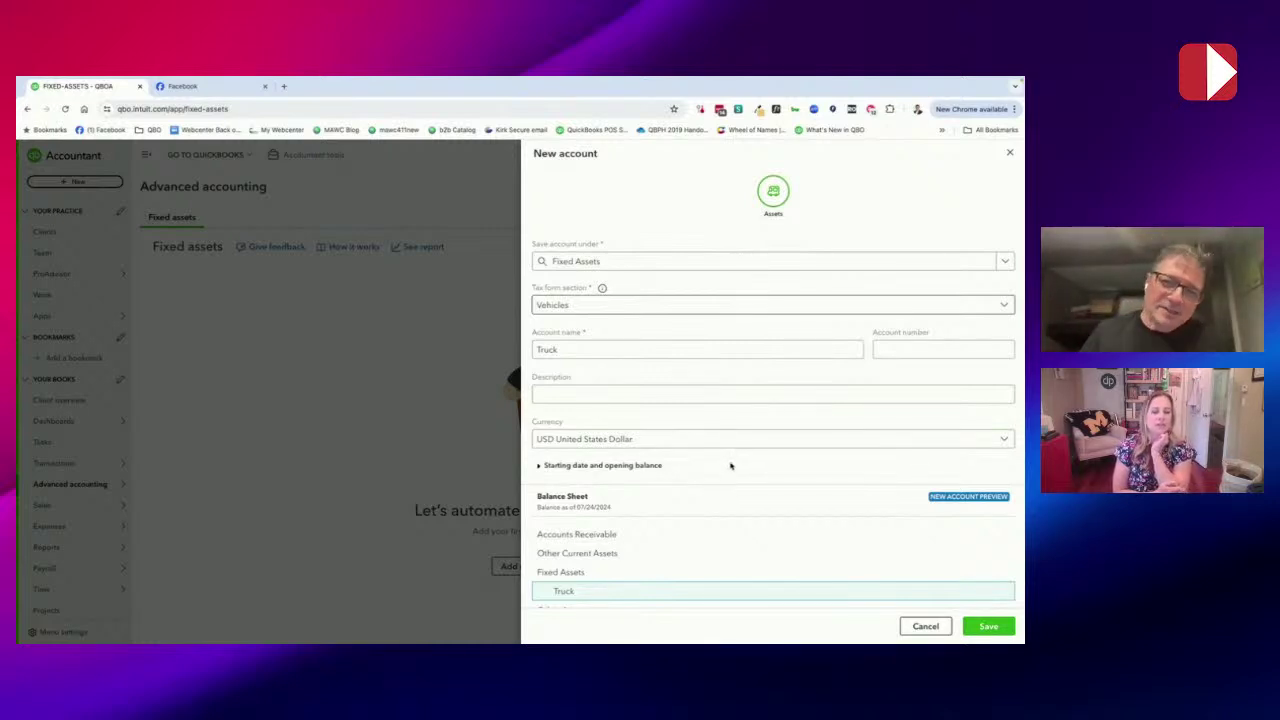
- Save the new Truck account, leaving its description and number blank, as the fixed asset's asset account
click(692, 403)
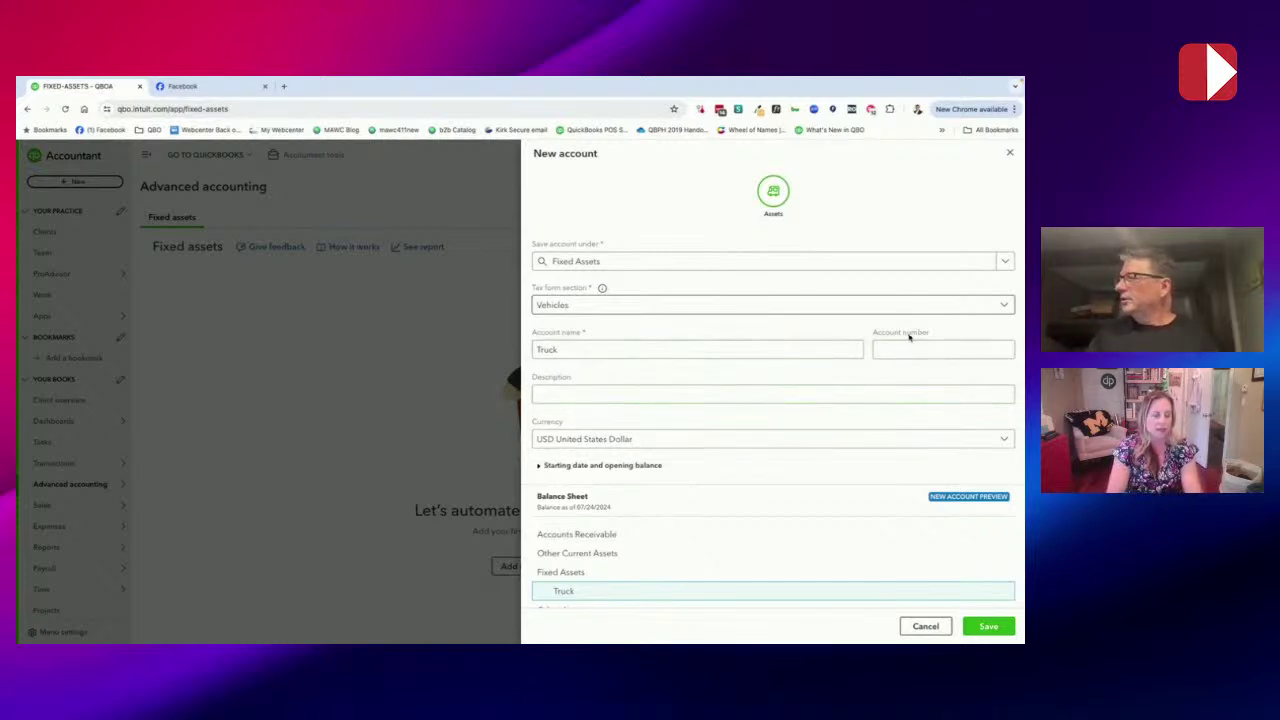
click(731, 396)
scroll(740, 405, down, 1)
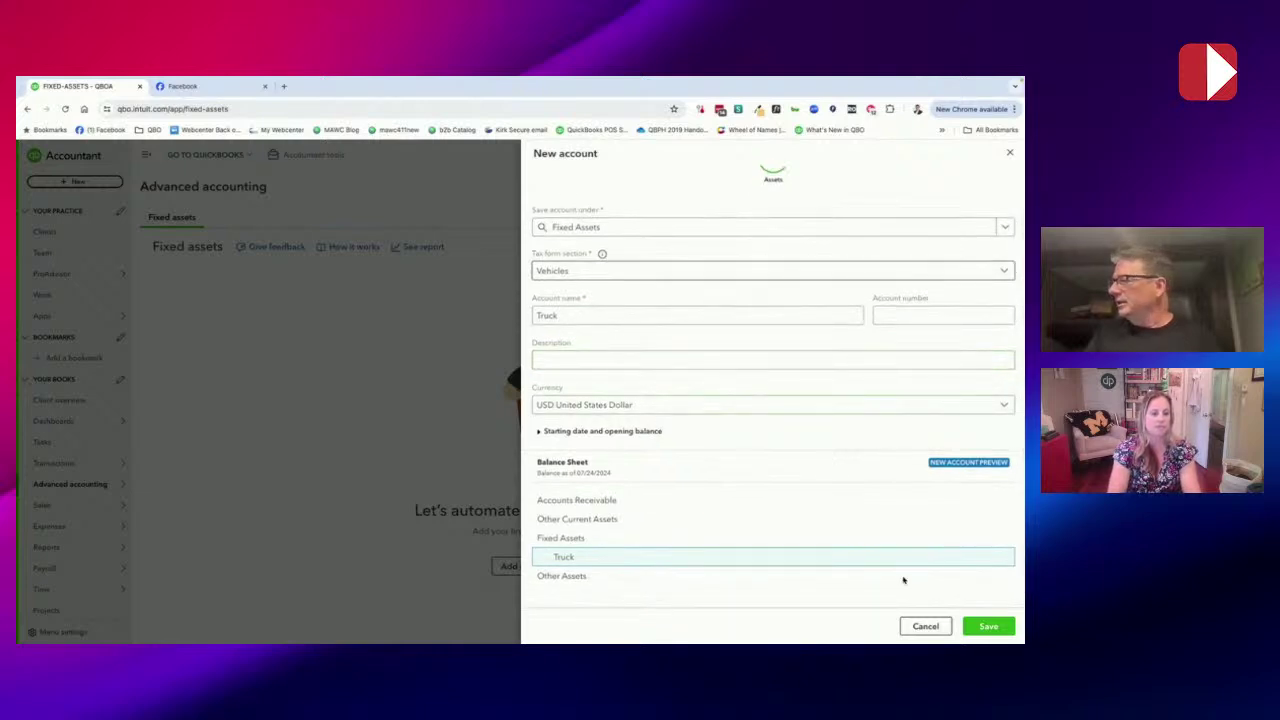
click(973, 628)
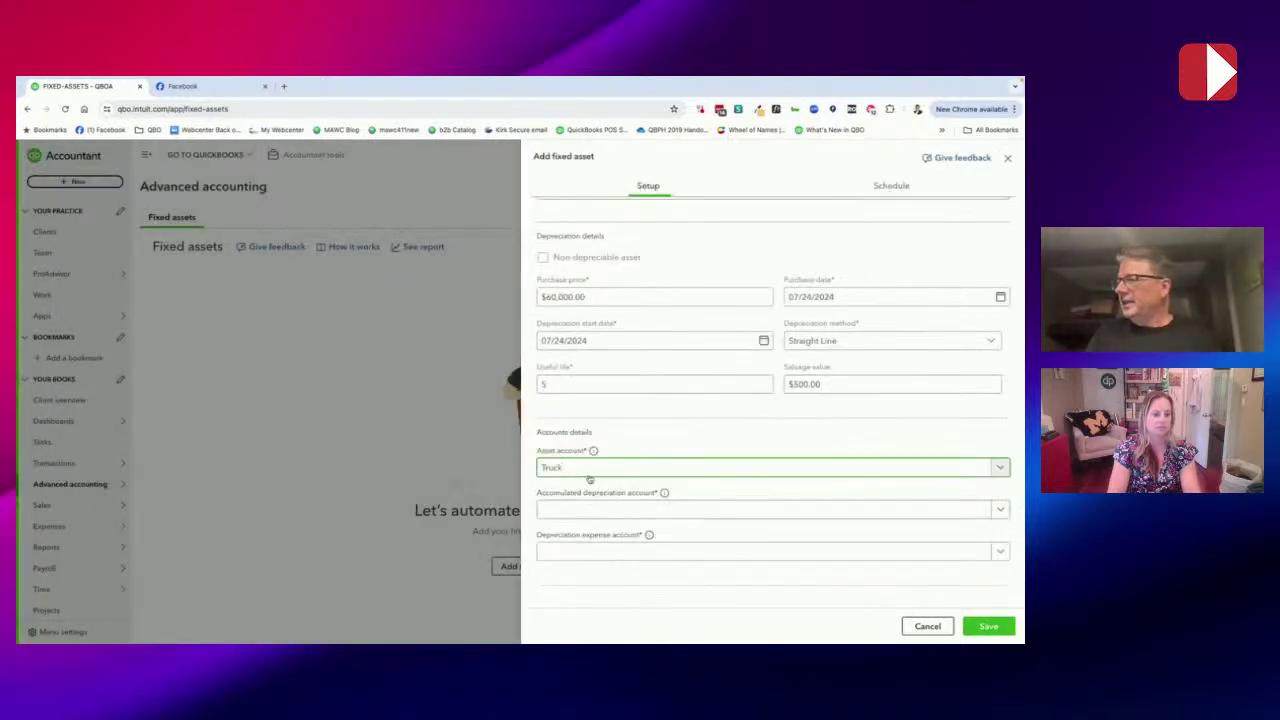
- Start a new account for the truck's accumulated depreciation, using the tax form section Accumulated Depreciation
click(605, 515)
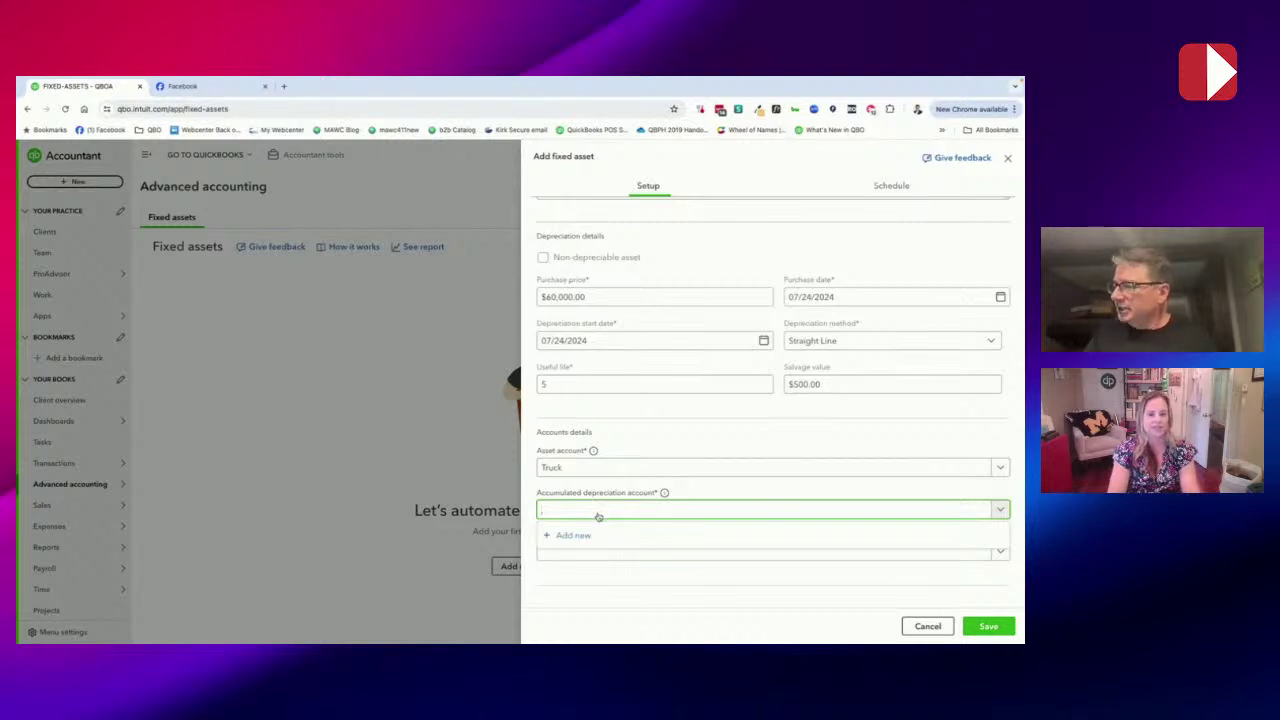
click(563, 541)
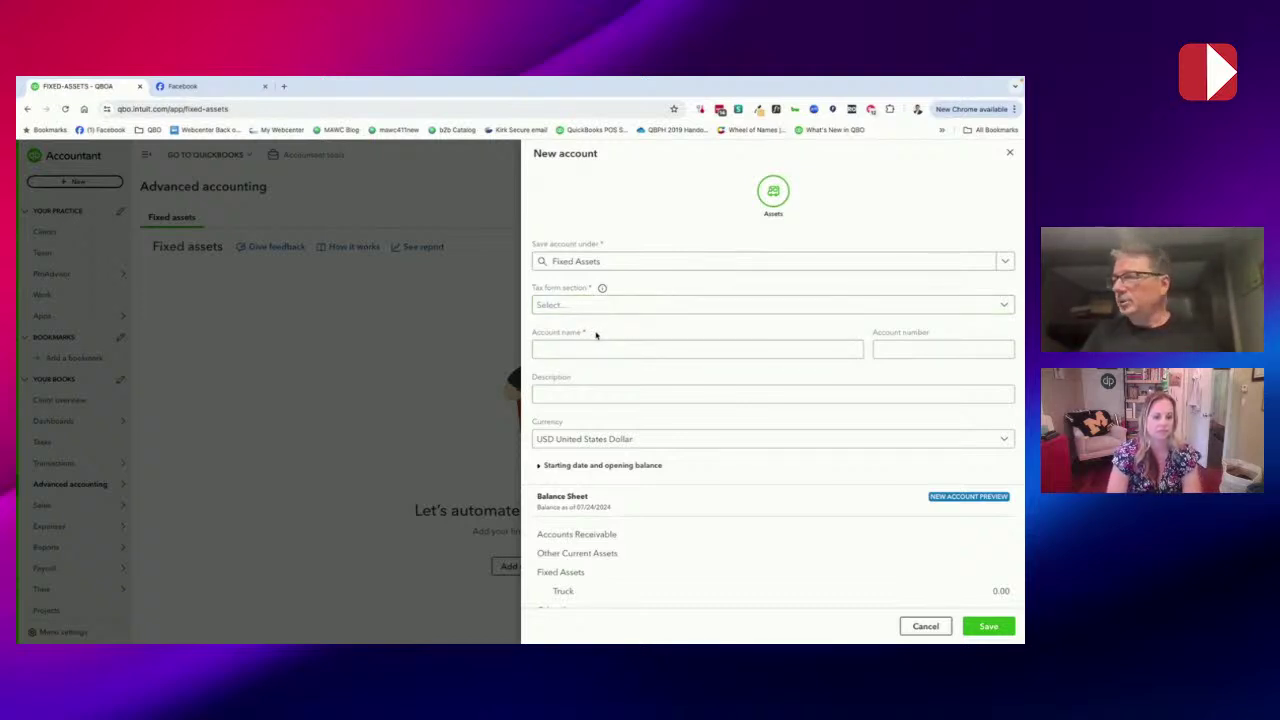
click(591, 310)
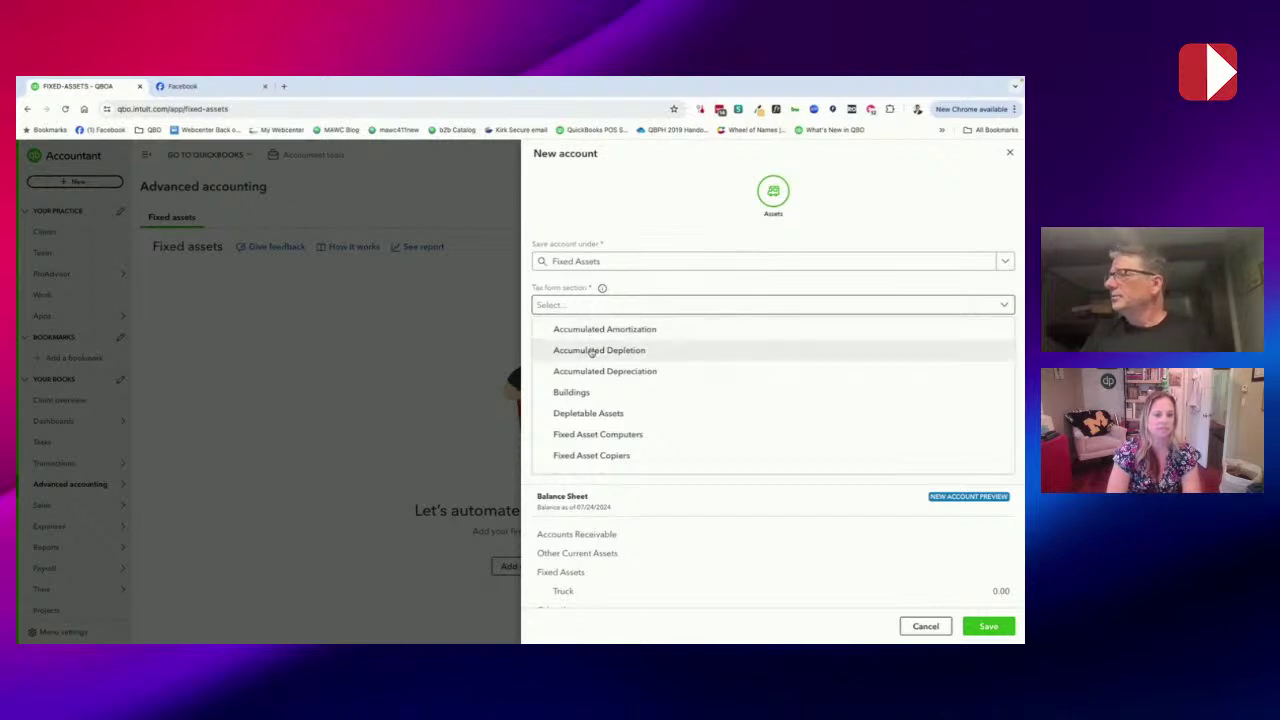
click(595, 371)
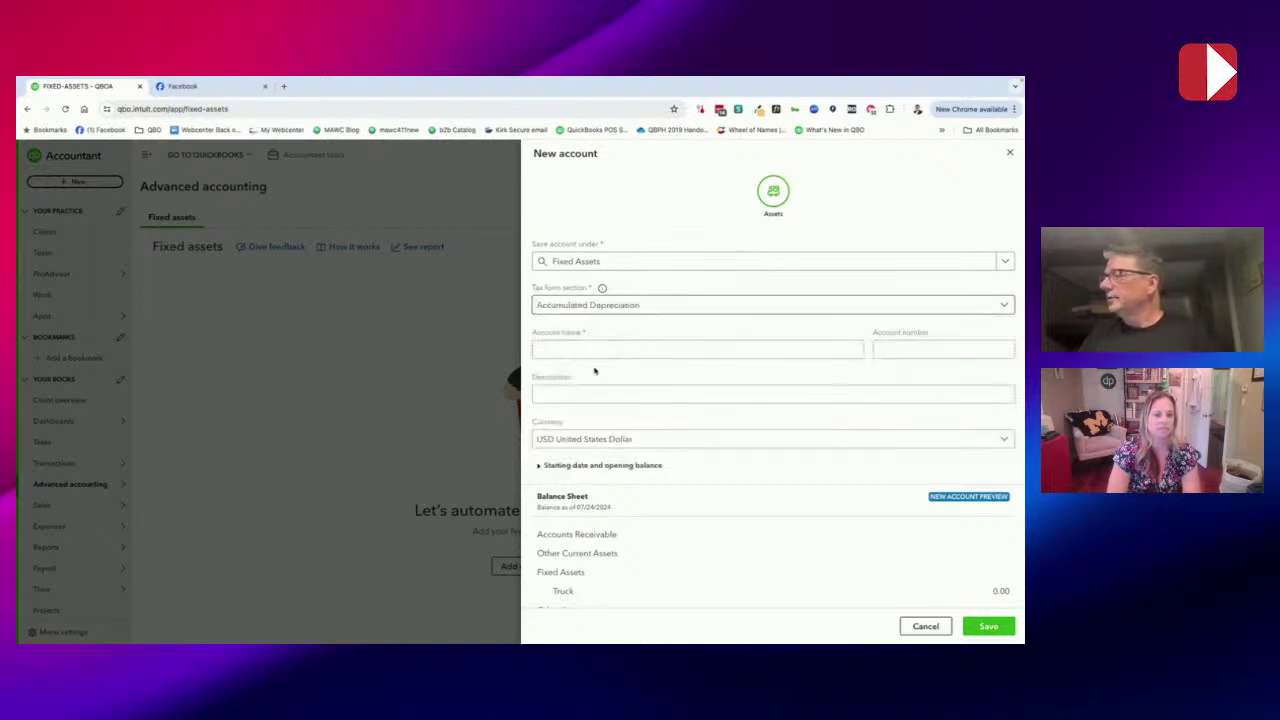
click(618, 310)
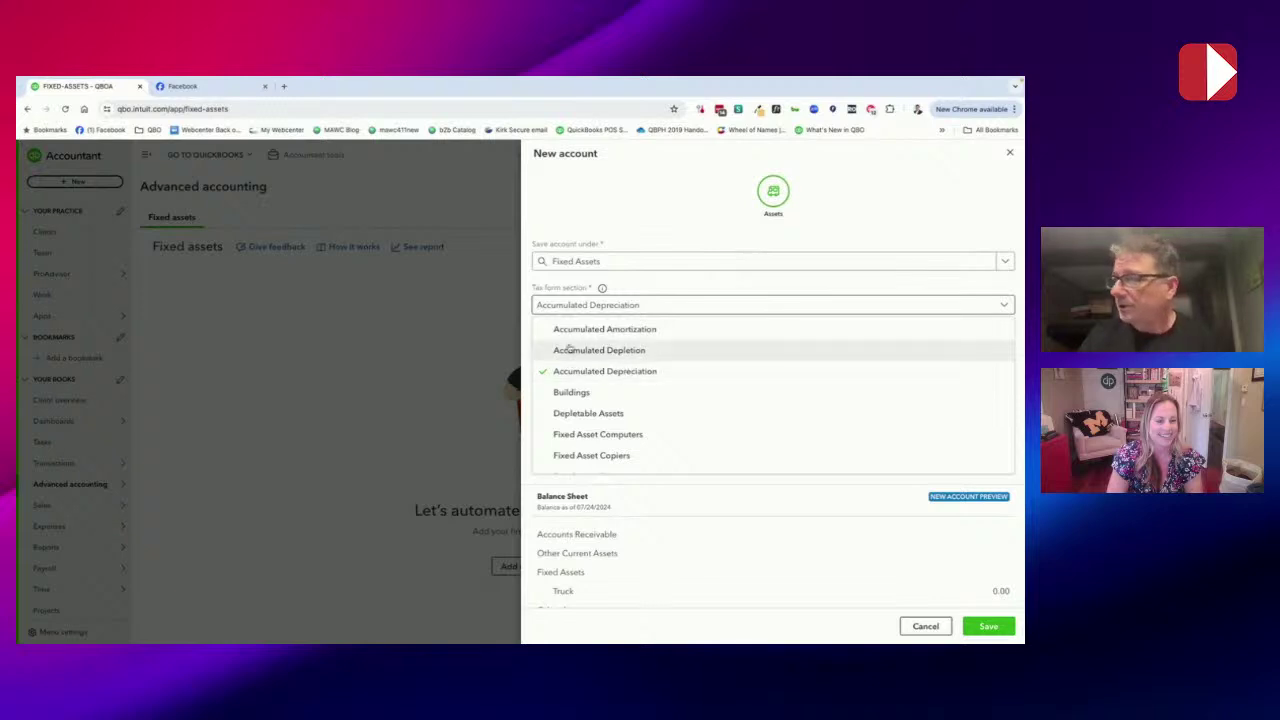
click(529, 336)
- Name the new account Accumulated Depreciation and try to save it
click(608, 346)
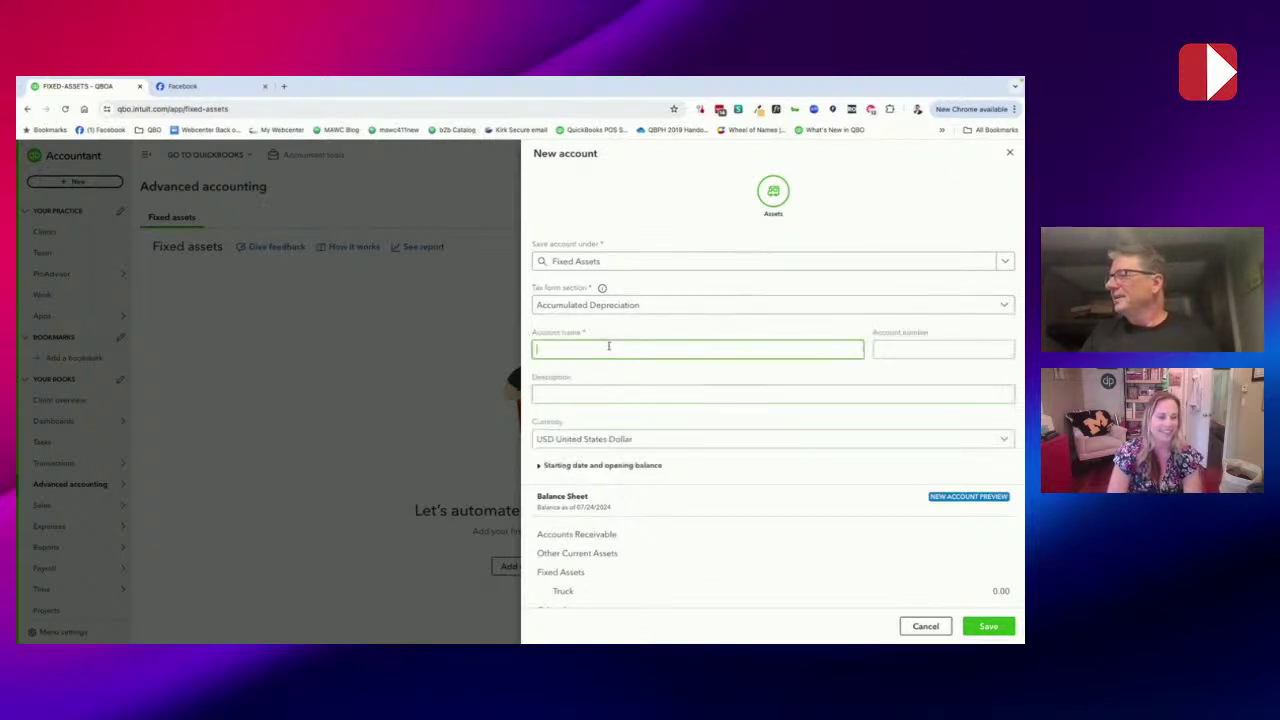
text(Accum)
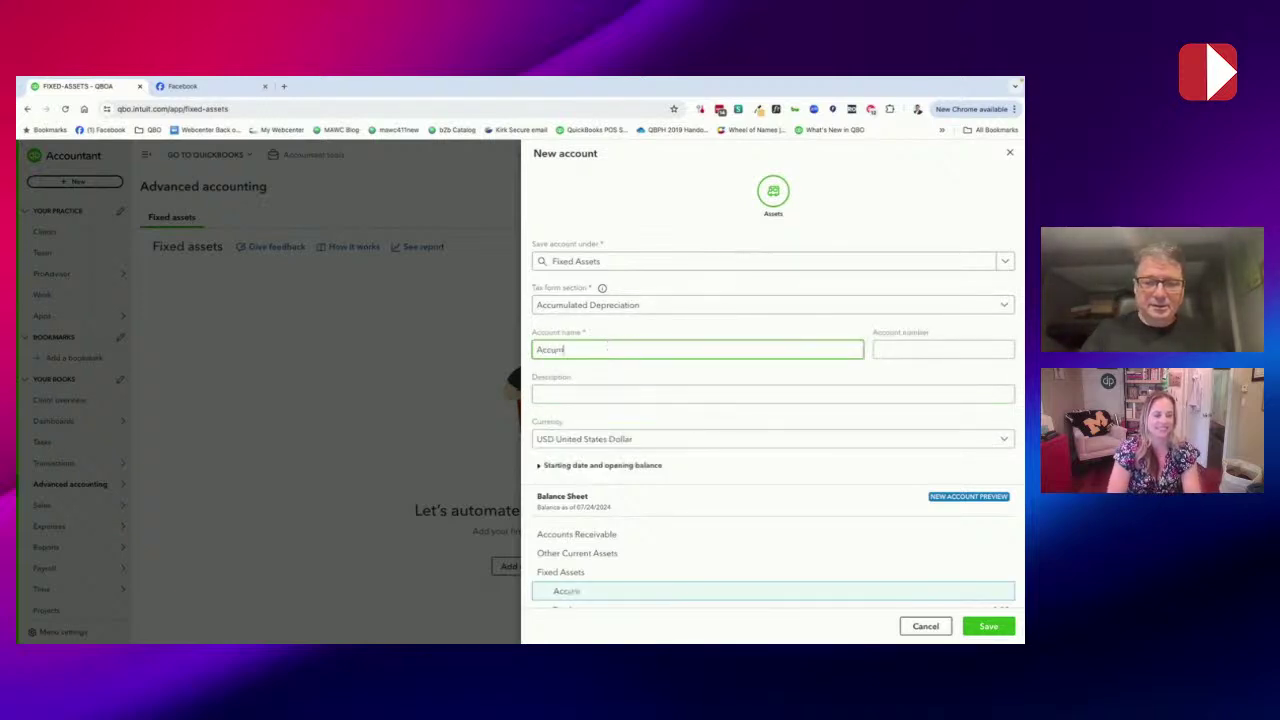
text(ulated)
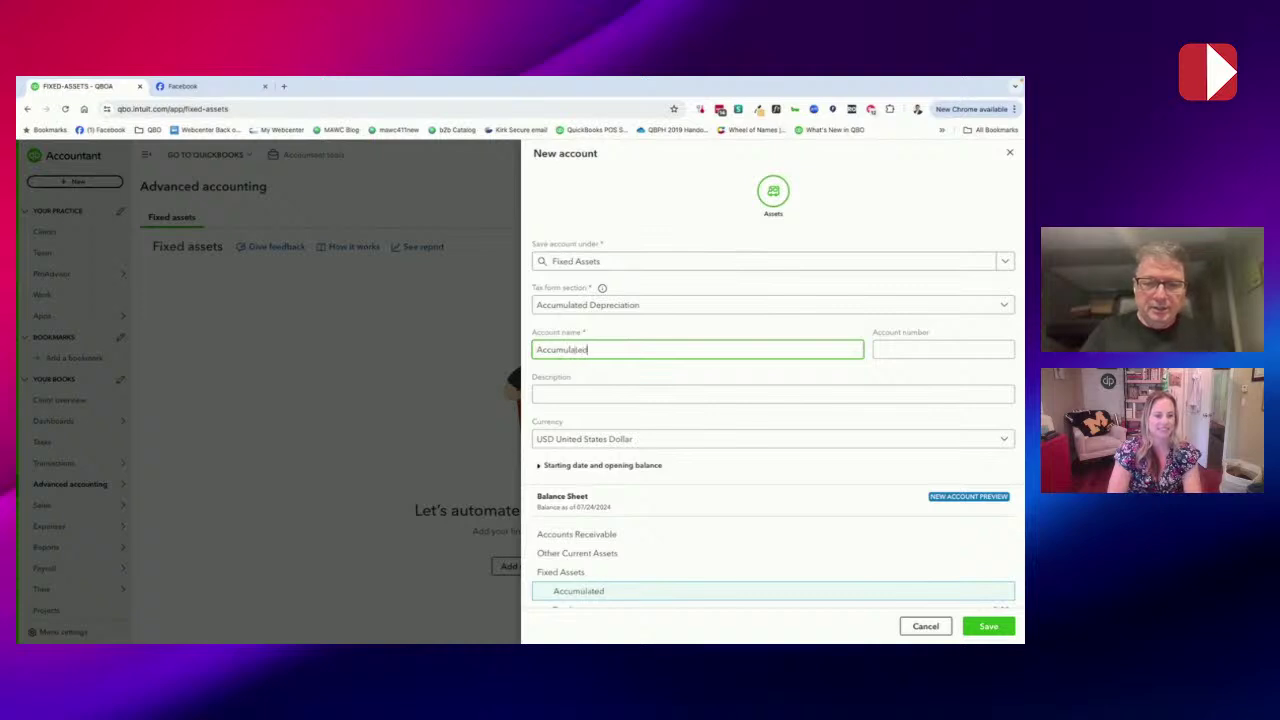
text( Dep)
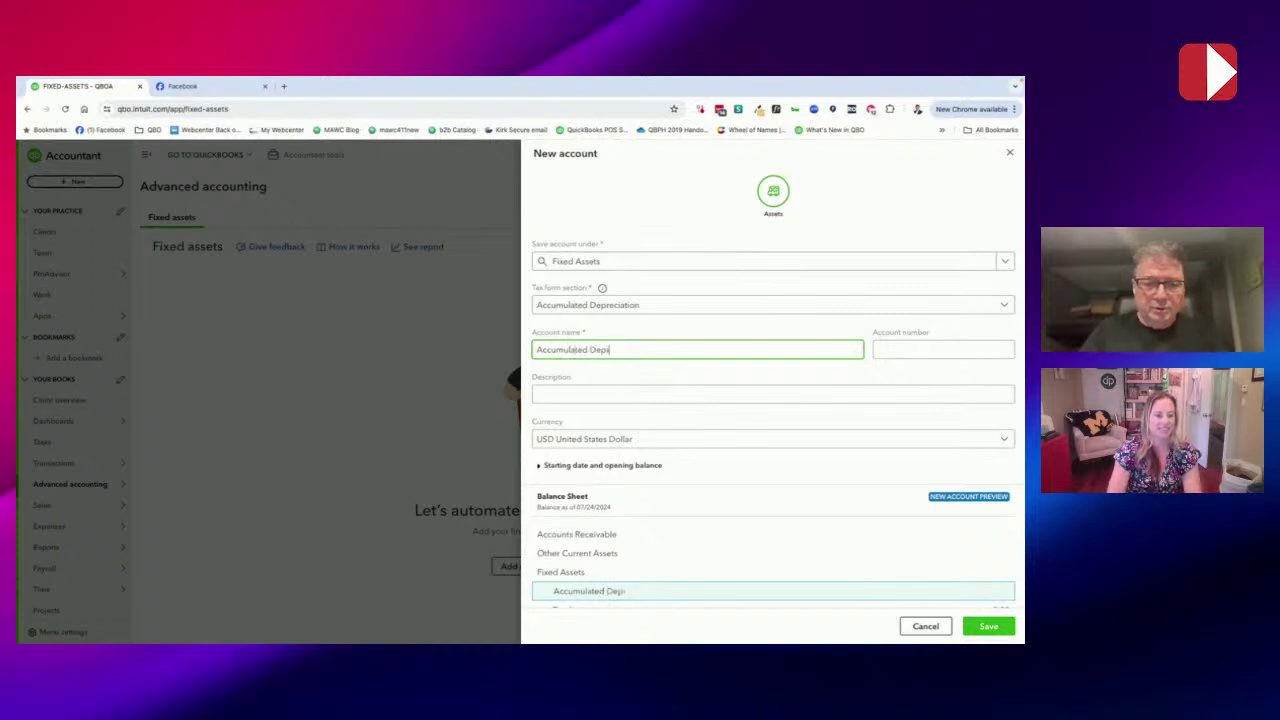
text(reciation)
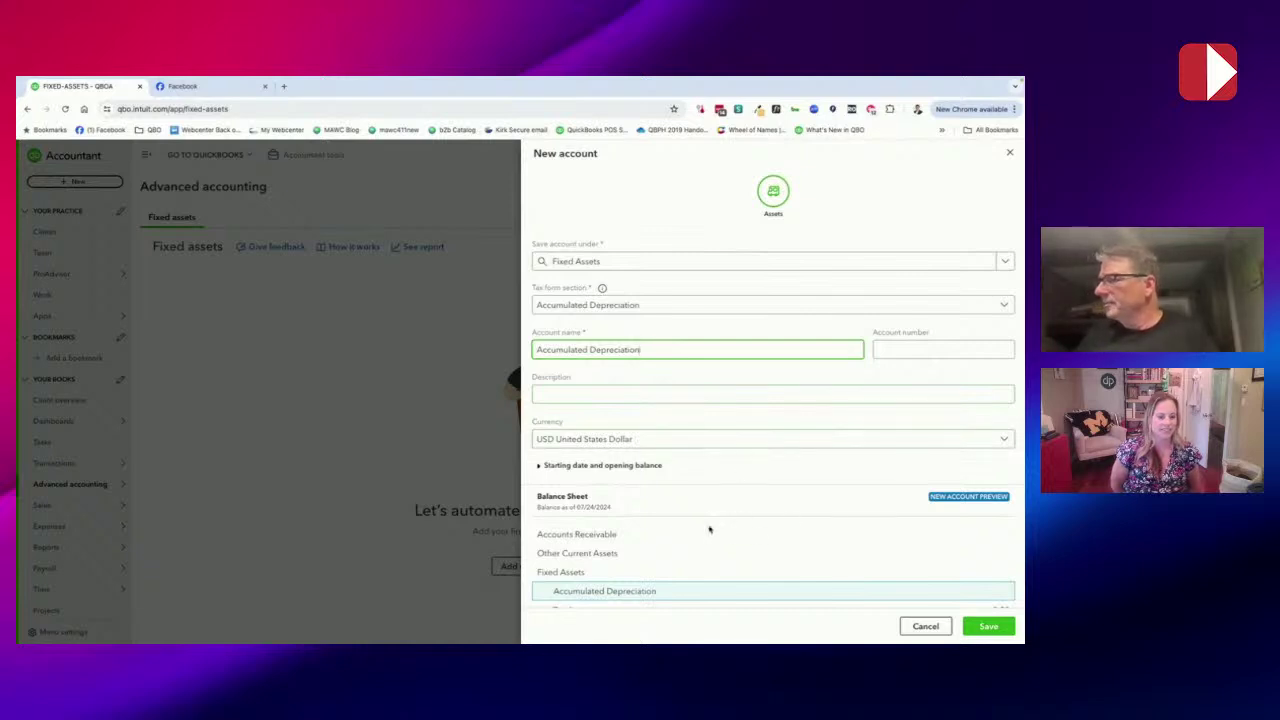
click(975, 627)
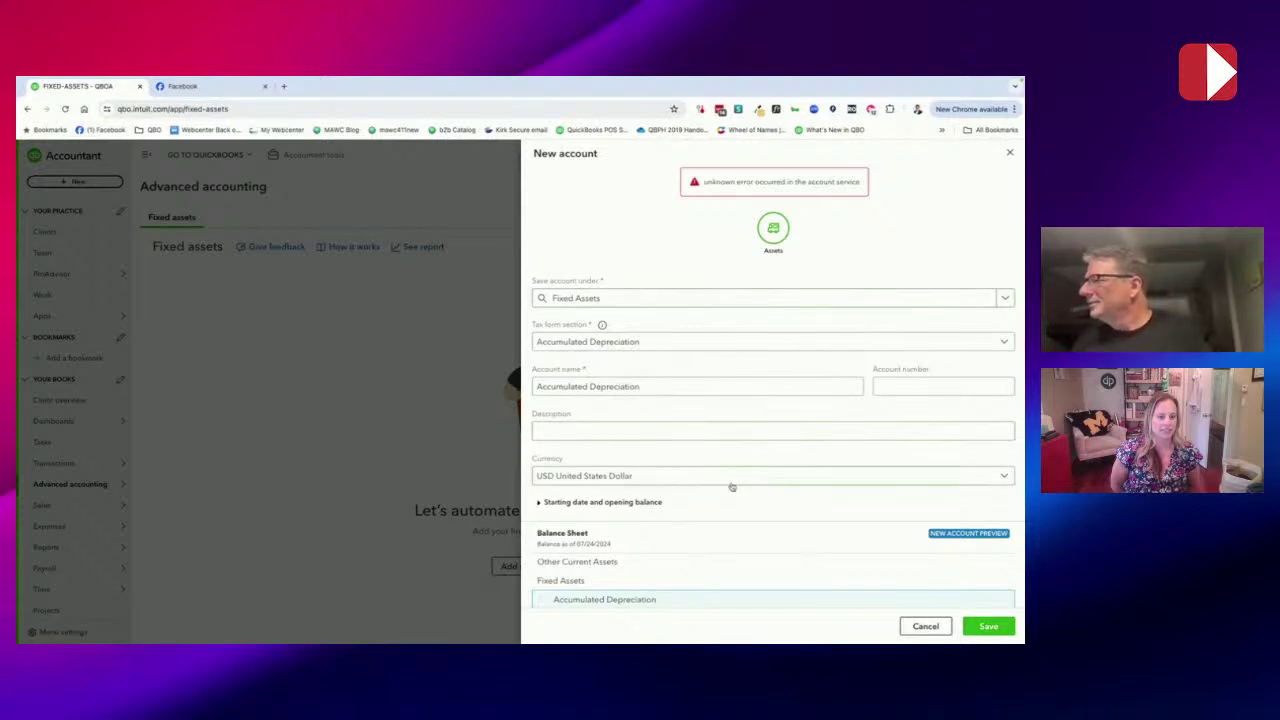
click(995, 630)
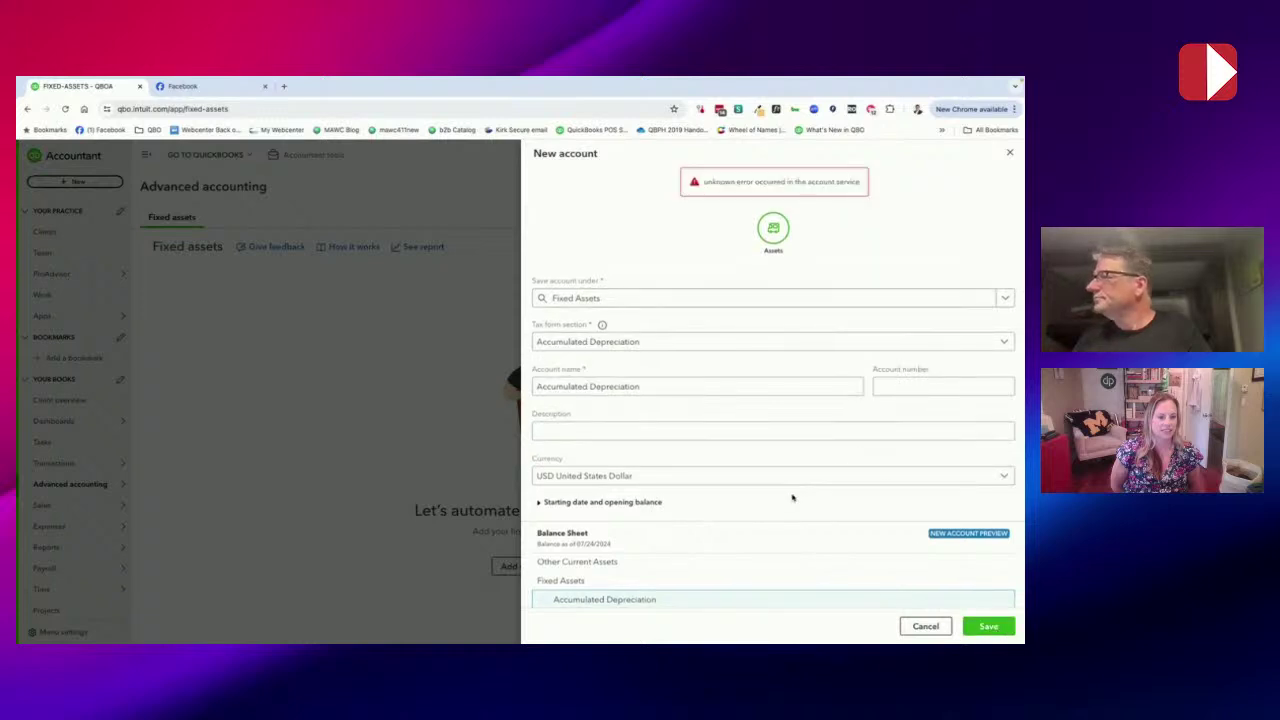
- Try to save the account under the name Accumulated Depreciation - Truck, and close the new account form
click(698, 386)
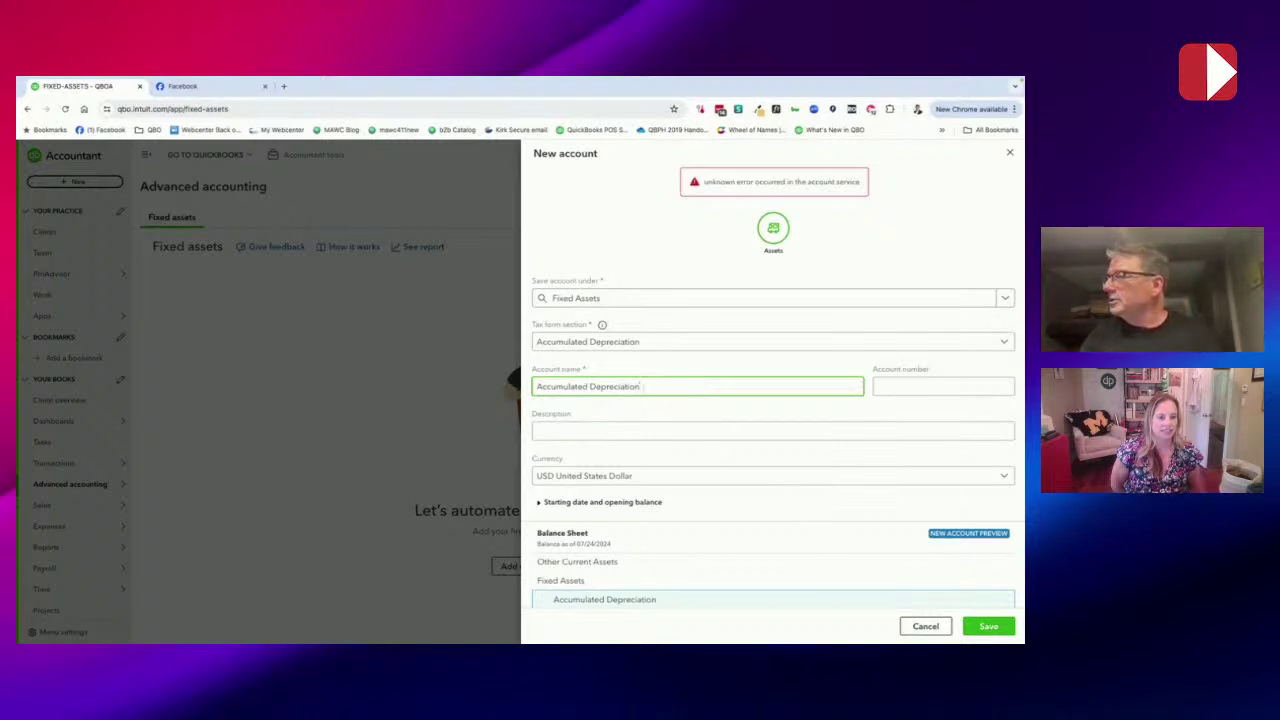
text(- Truck)
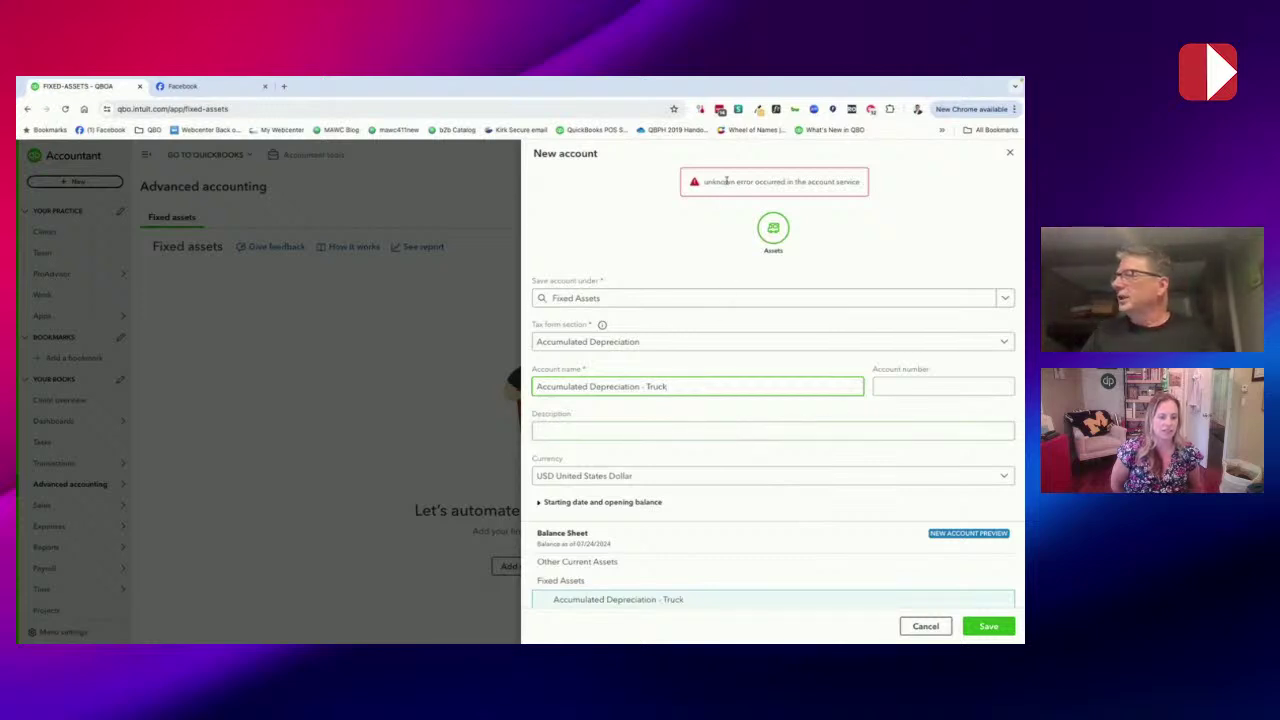
click(986, 626)
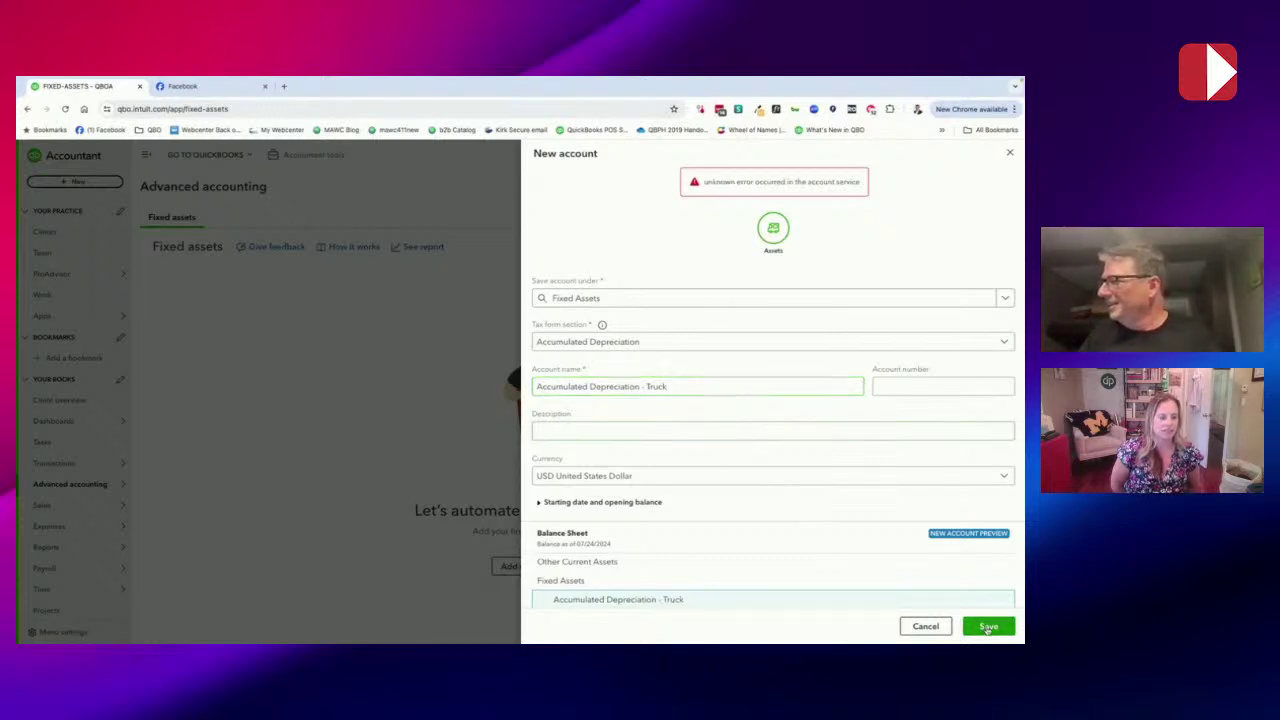
scroll(745, 525, down, 1)
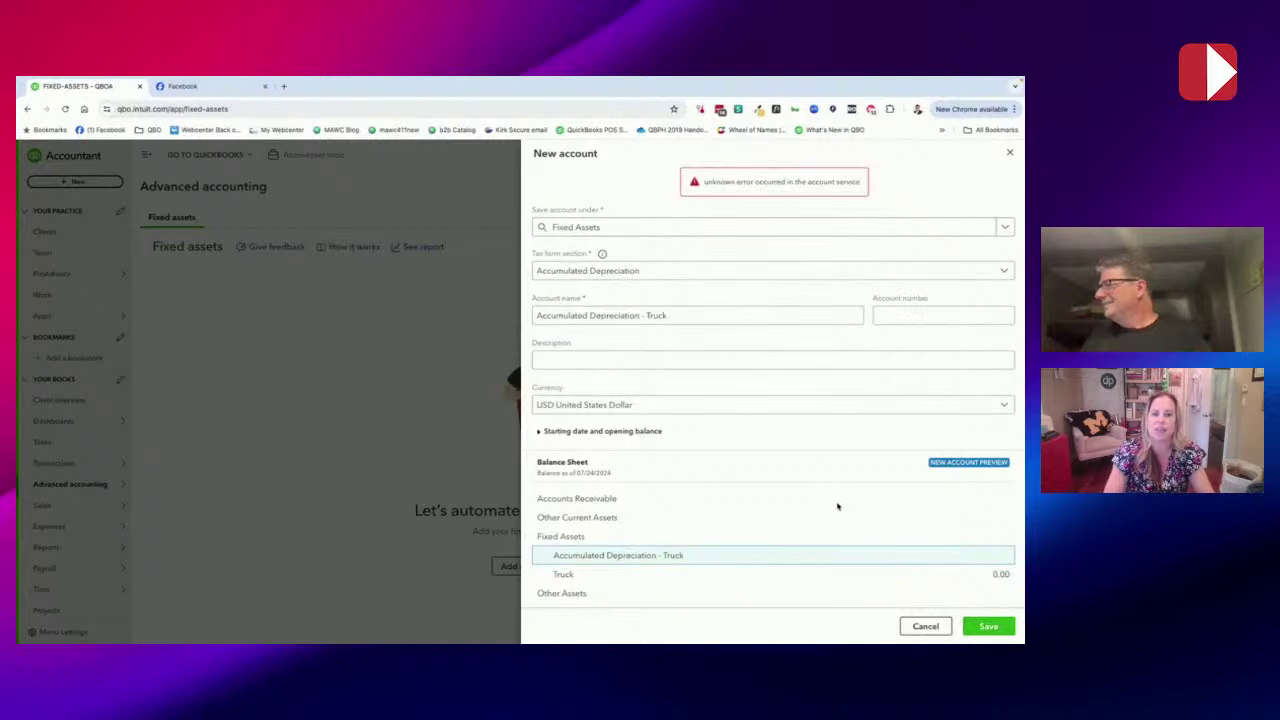
scroll(840, 510, up, 1)
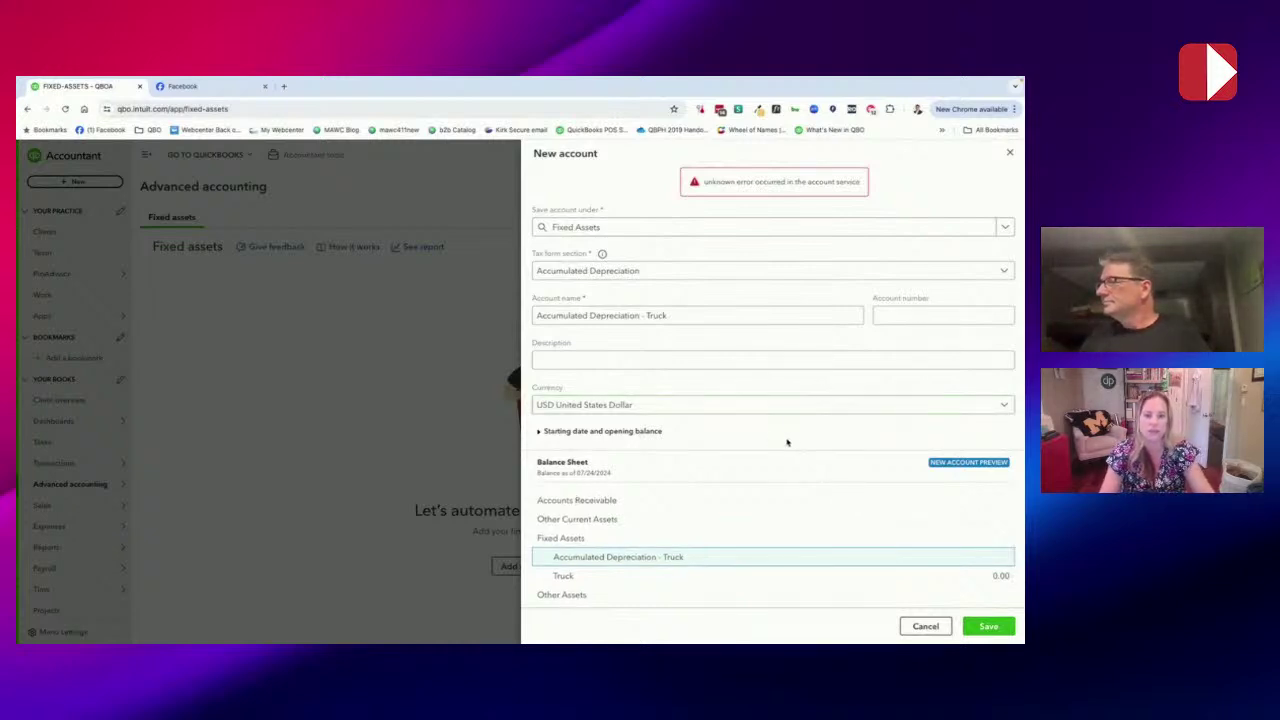
click(1010, 152)
- Check the explanation of the accumulated depreciation account and the accounts available for it
click(664, 493)
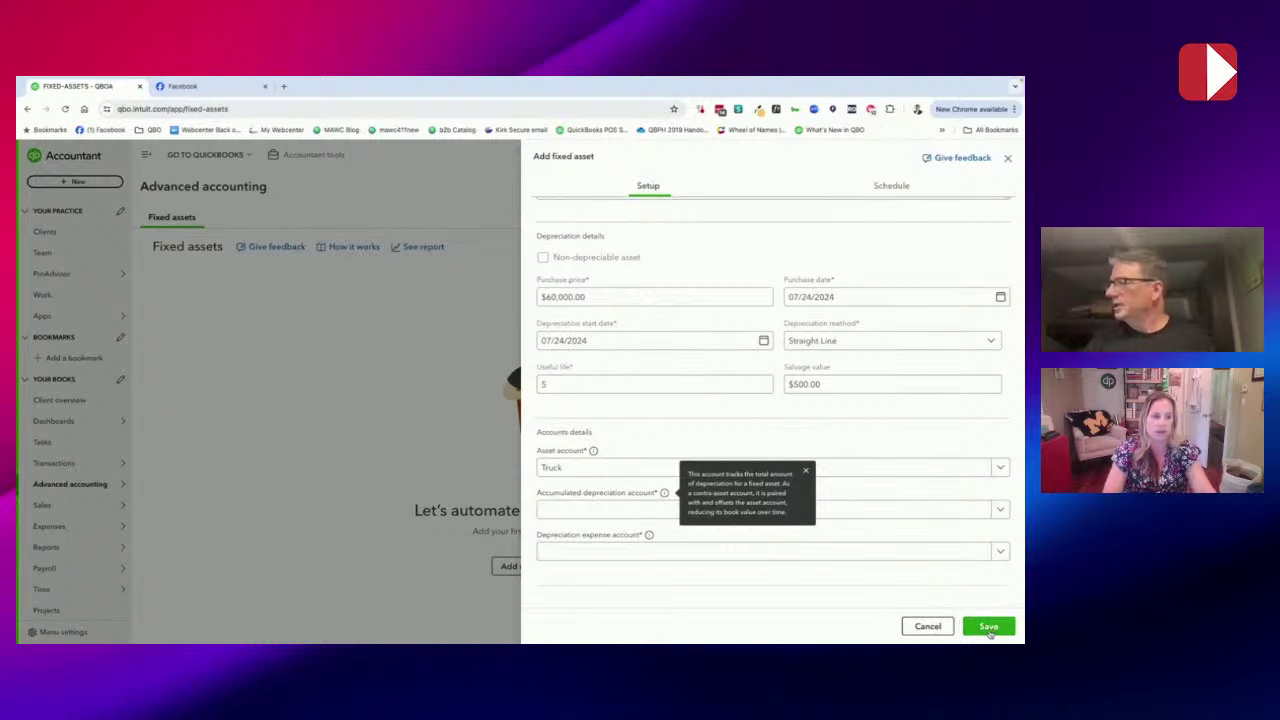
click(1000, 510)
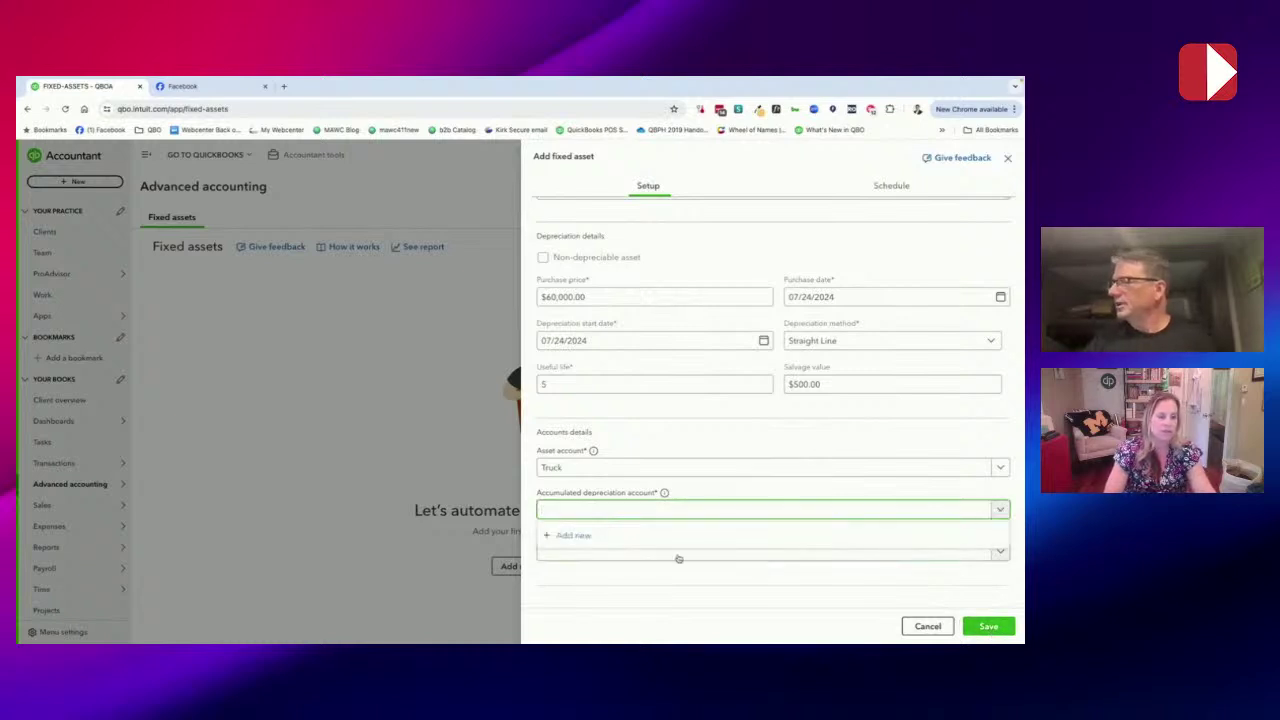
- Try to add an accumulated depreciation account named Depreciation under Fixed Assets, with the tax form section Accumulated Depreciation
click(560, 545)
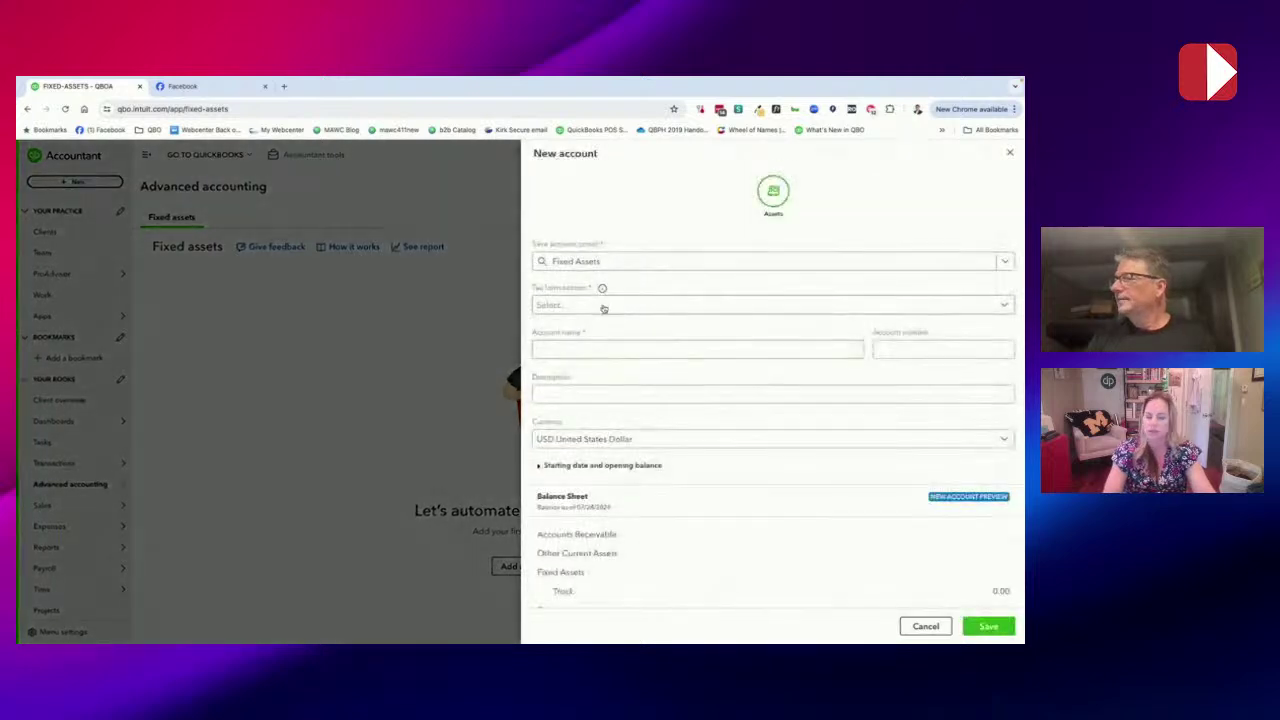
click(601, 305)
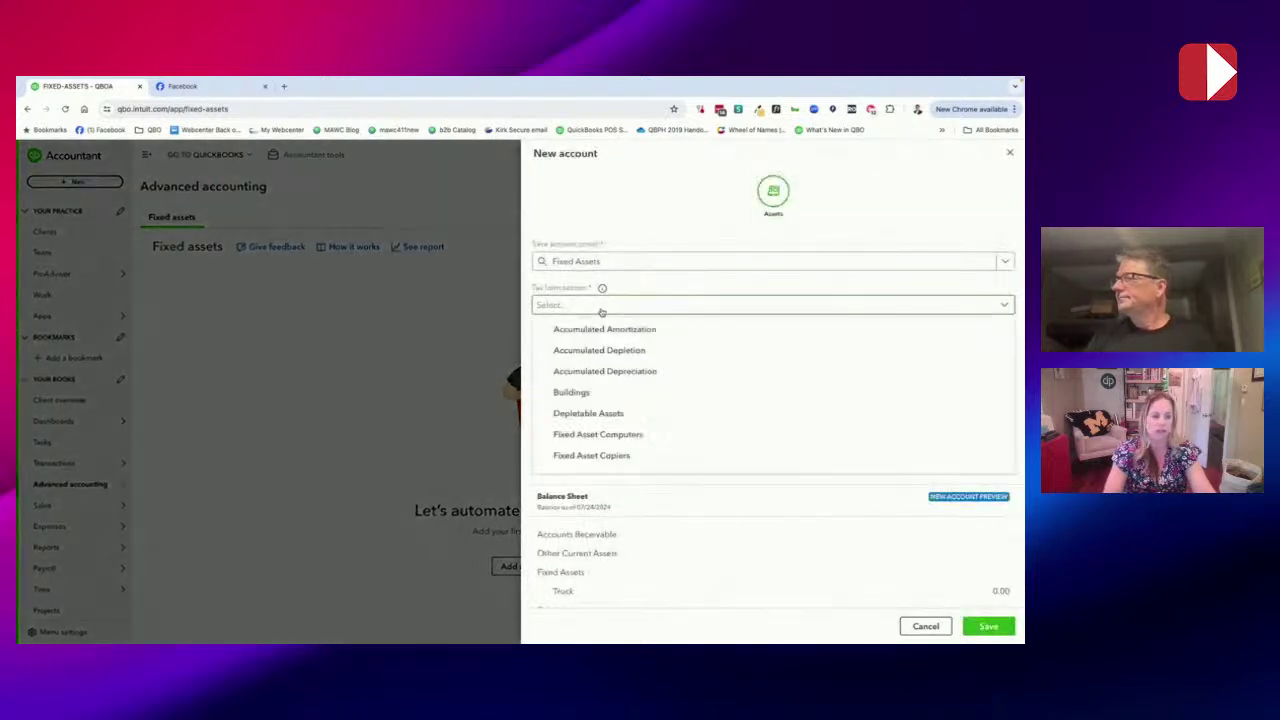
click(581, 371)
click(580, 353)
text(Deprication)
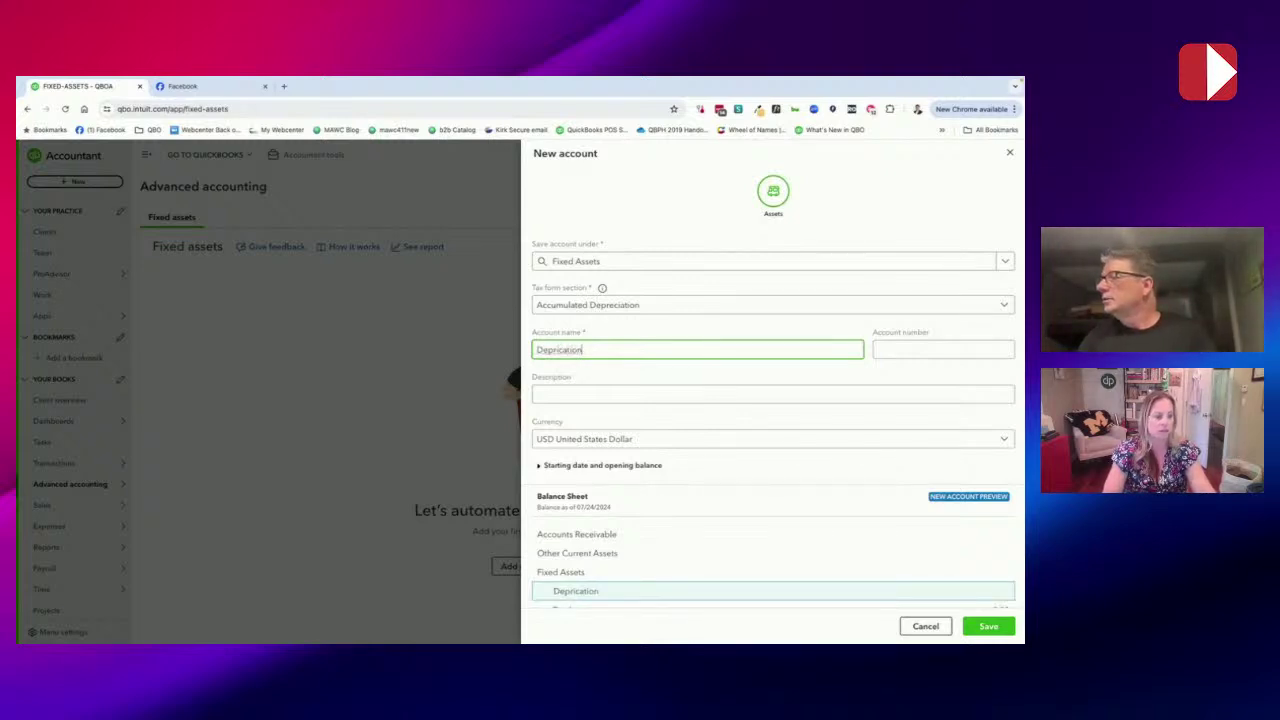
key(BackSpace)
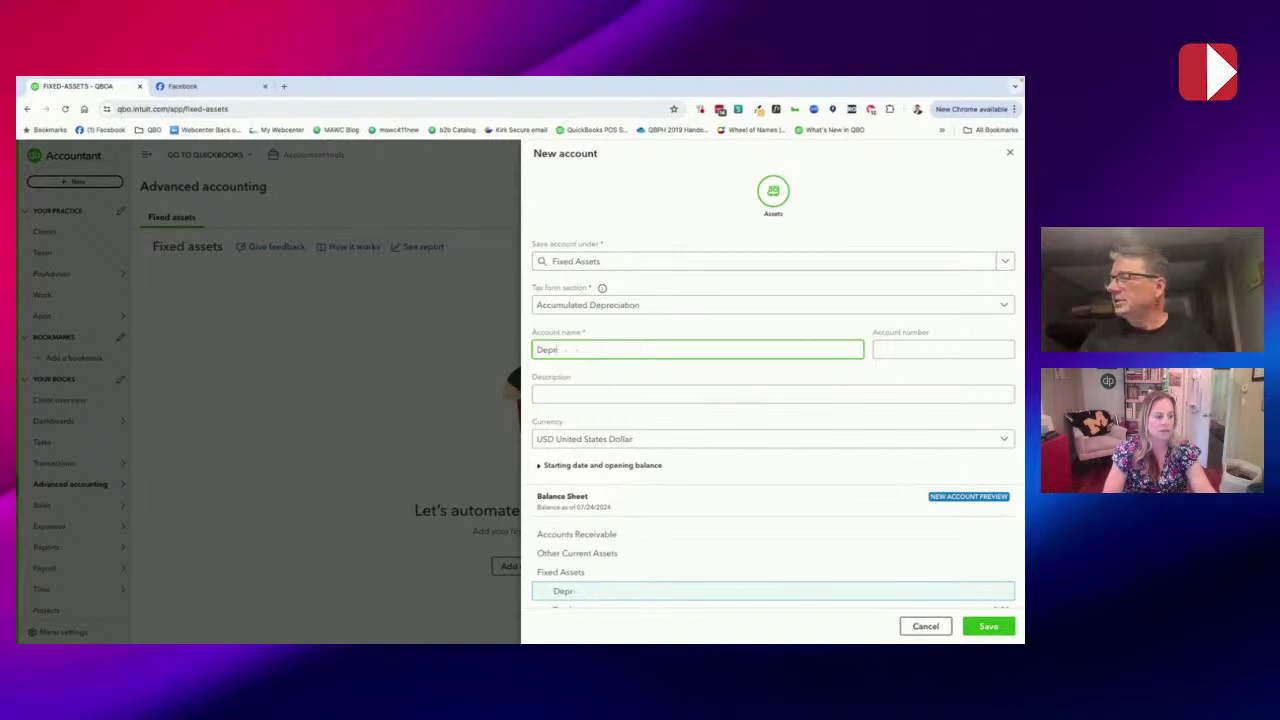
text(e)
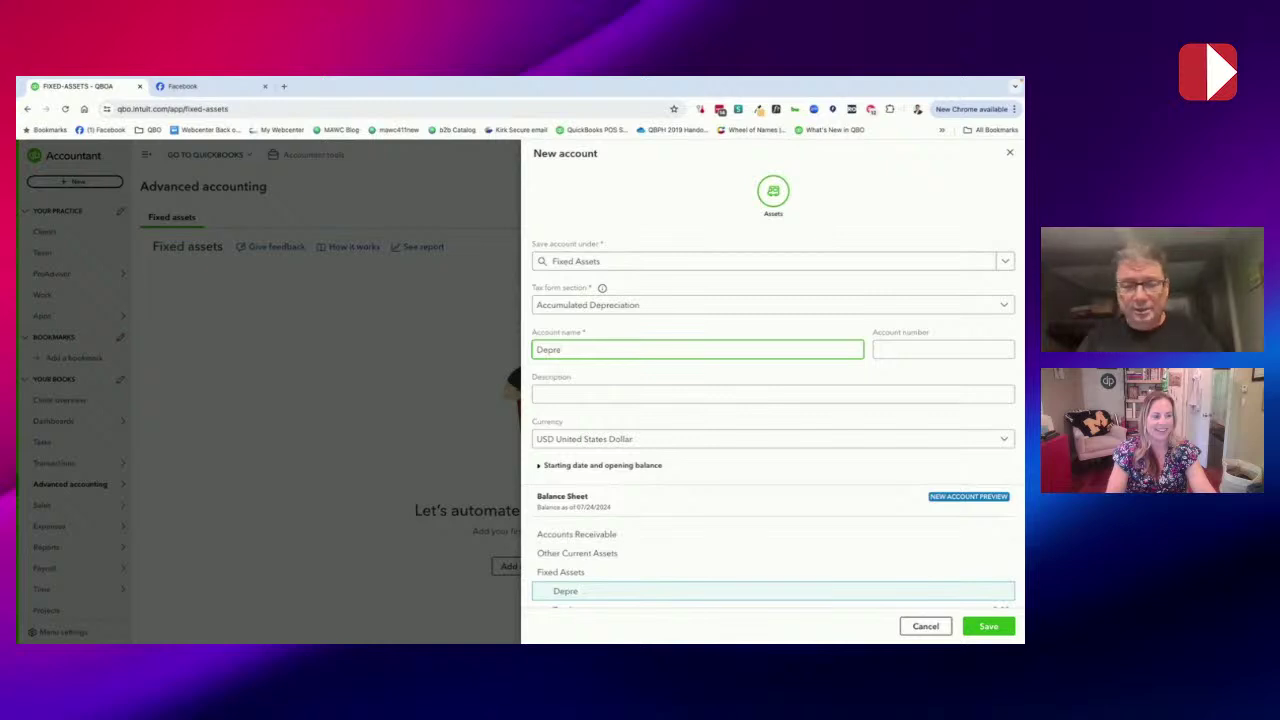
text(ciation)
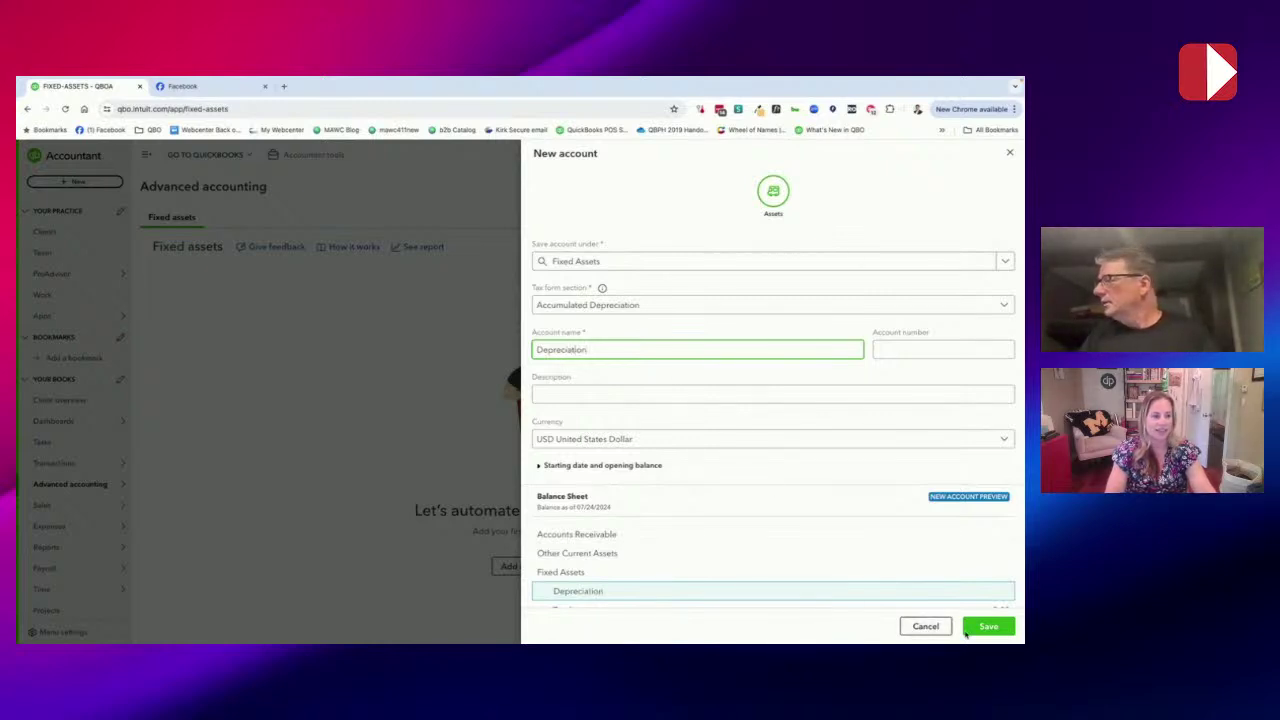
click(986, 627)
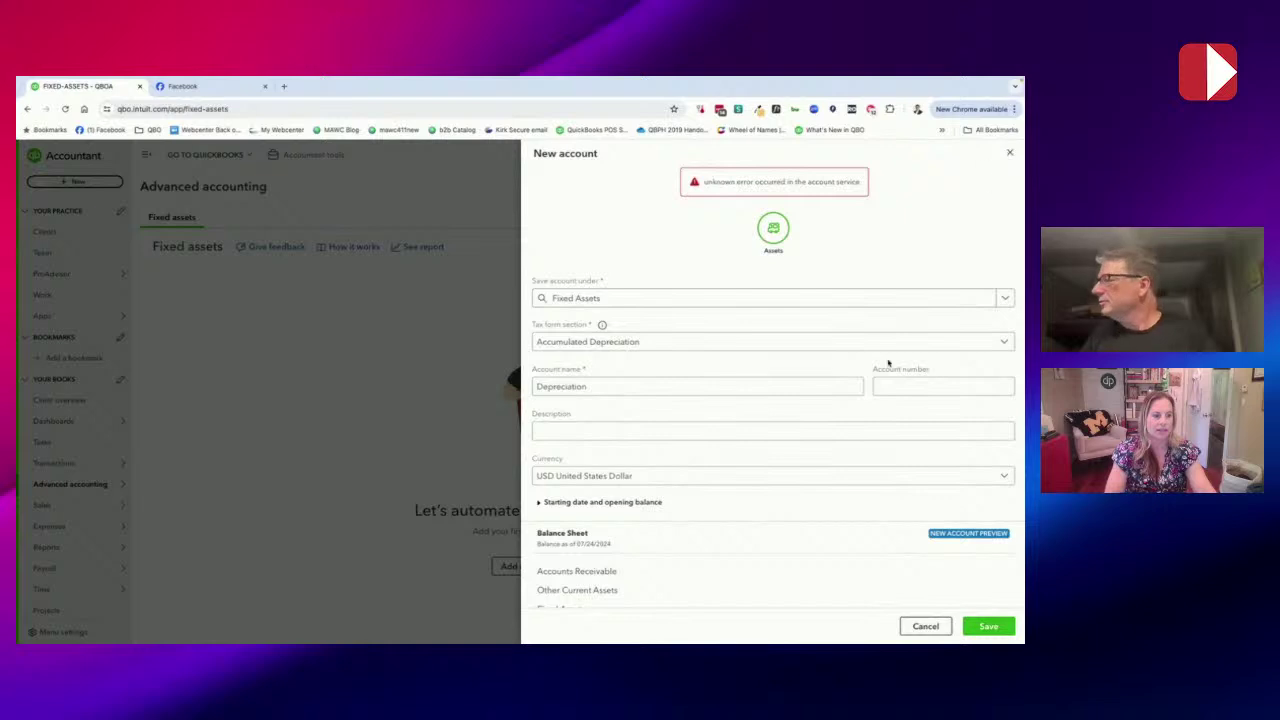
- Retry saving the Depreciation account, and close the new account form
scroll(886, 365, down, 2)
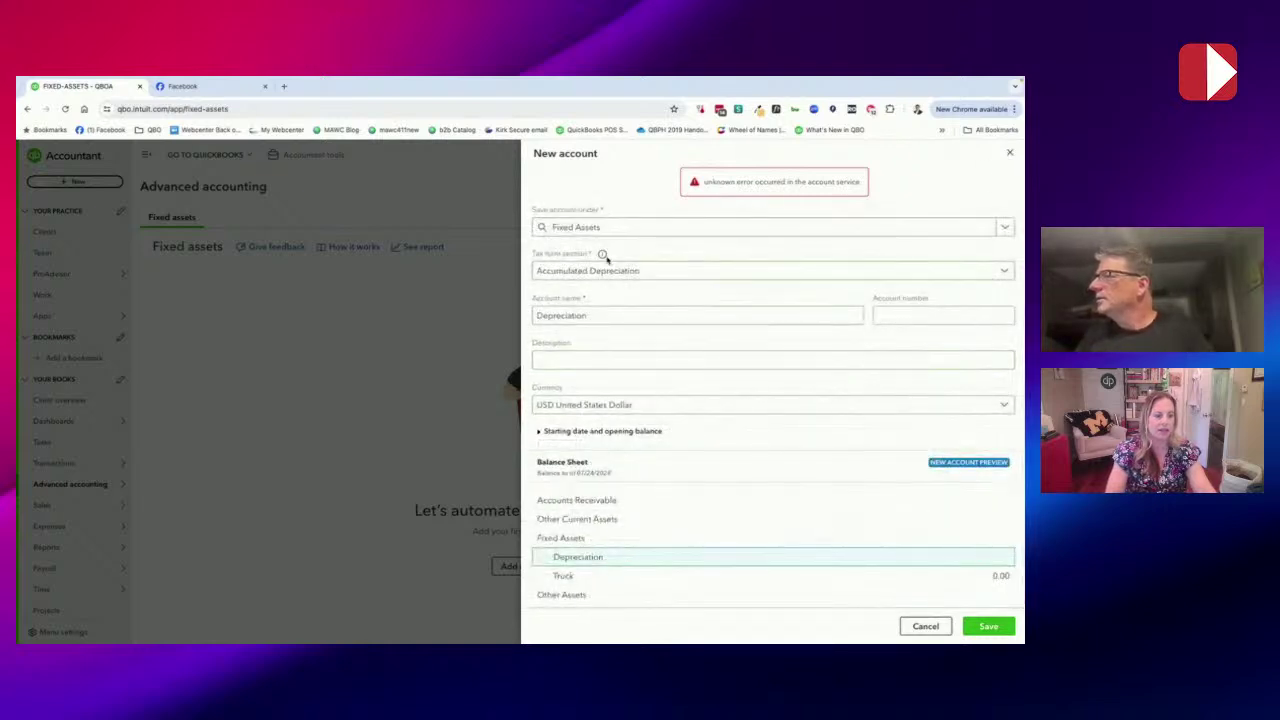
mouse_move(603, 255)
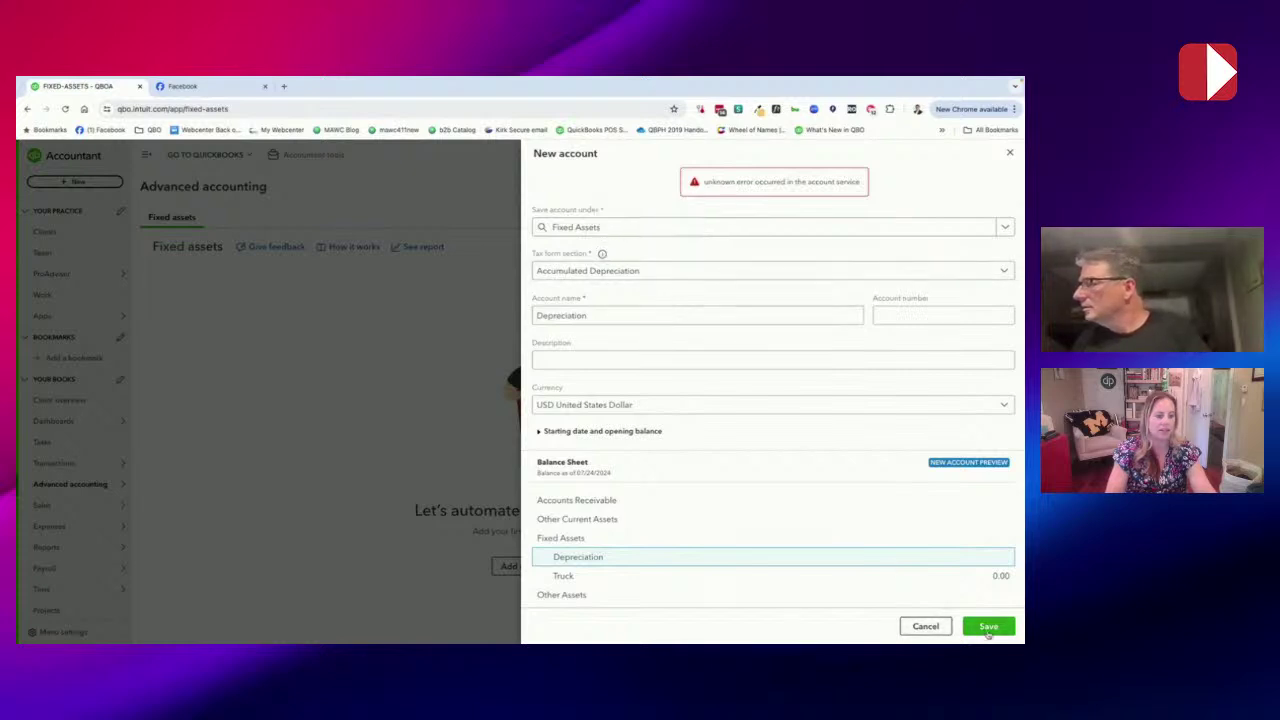
click(988, 633)
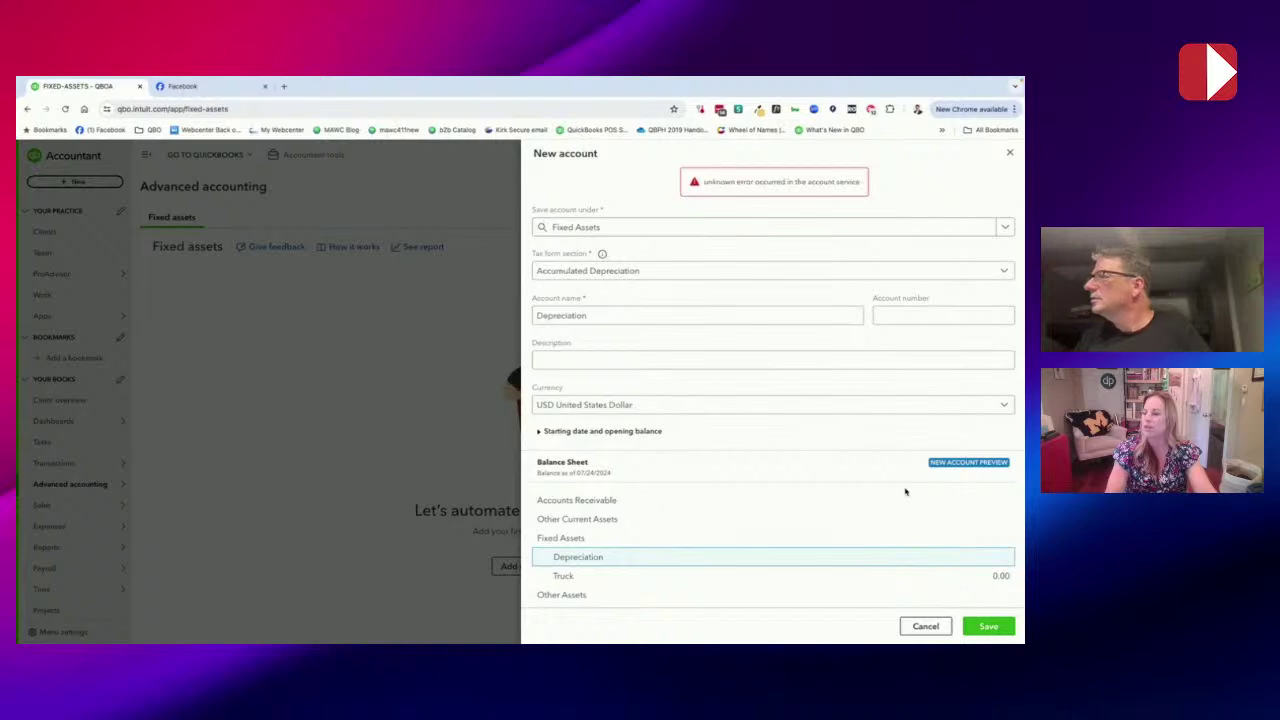
click(1011, 155)
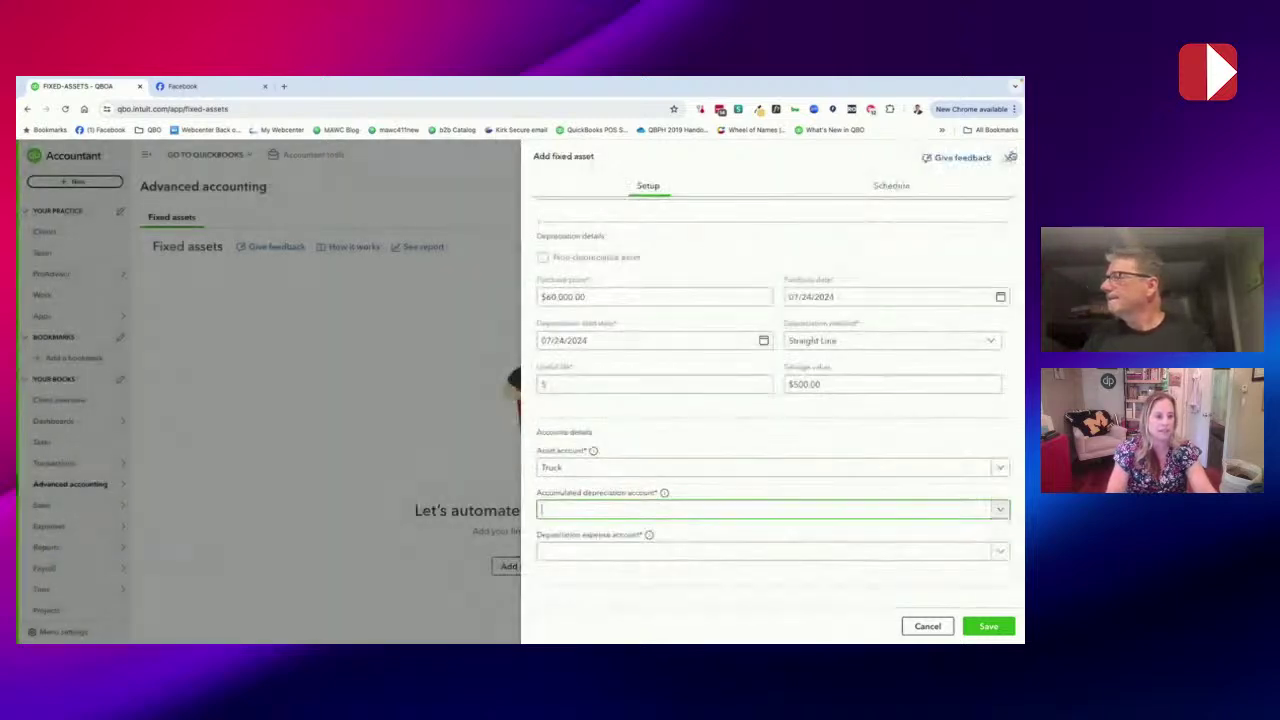
- Start a new accumulated depreciation account as a sub-account of the Truck fixed asset account
click(811, 509)
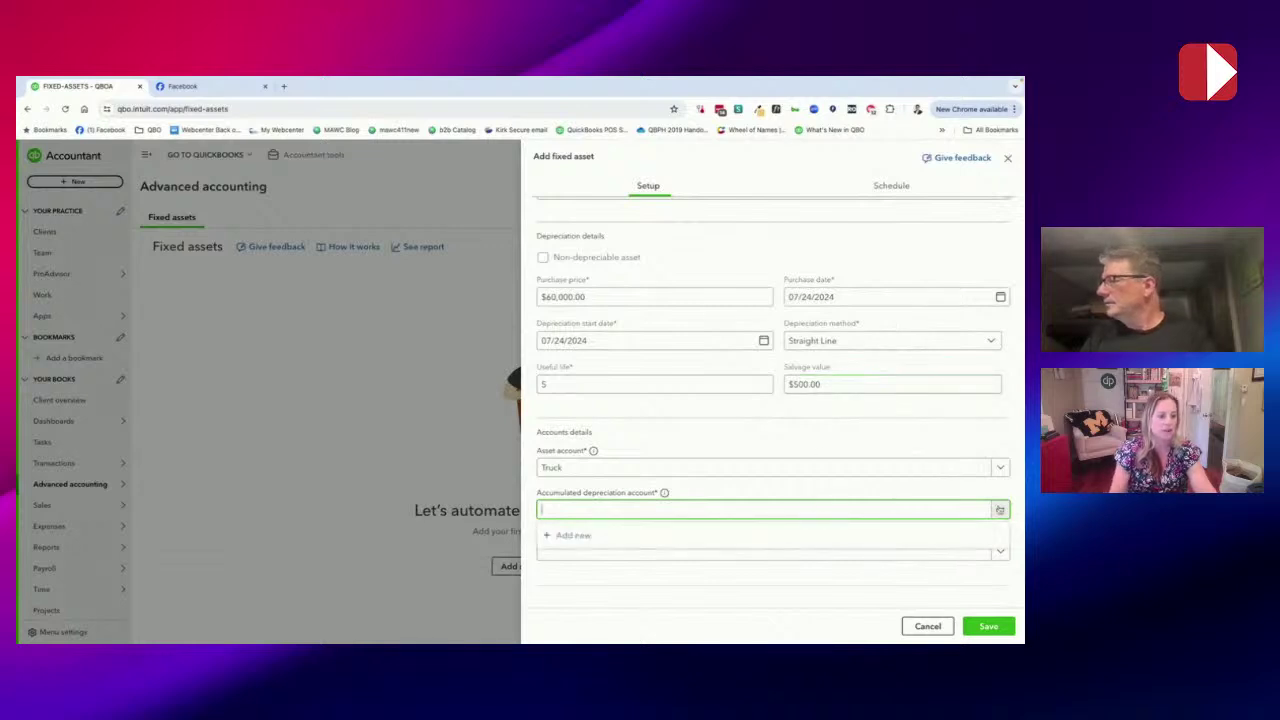
click(741, 541)
scroll(785, 280, down, 1)
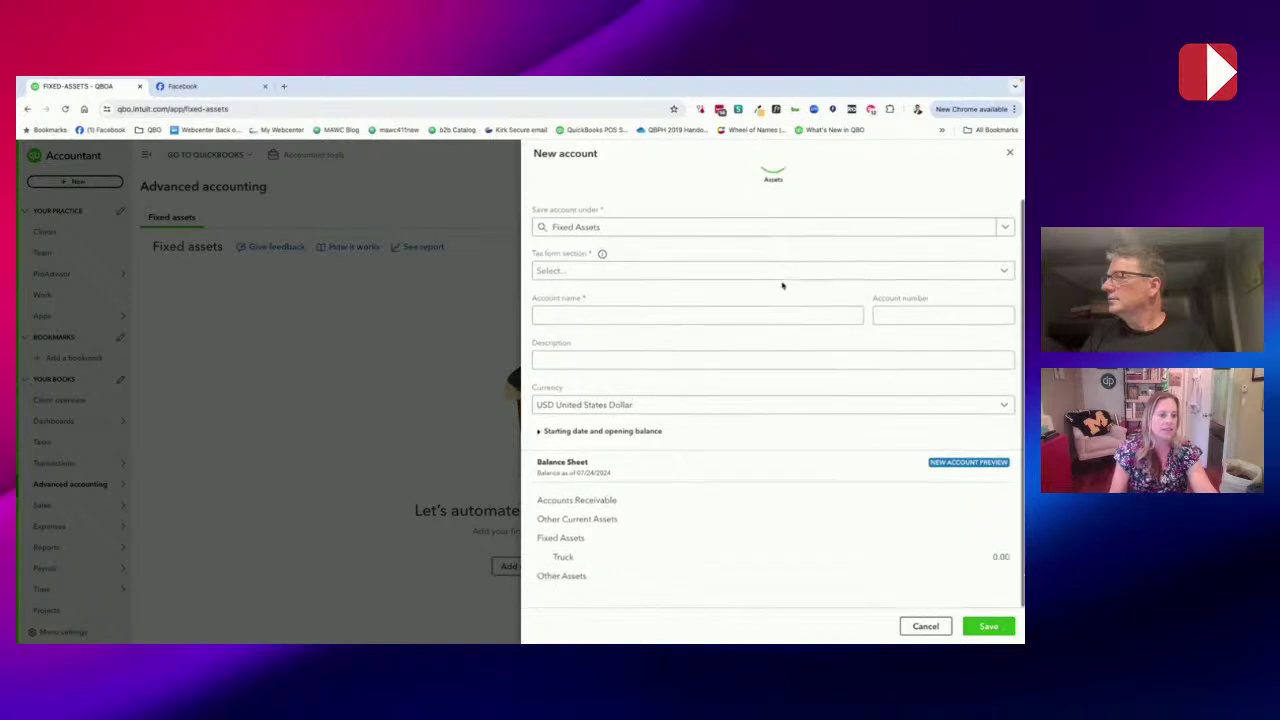
click(742, 236)
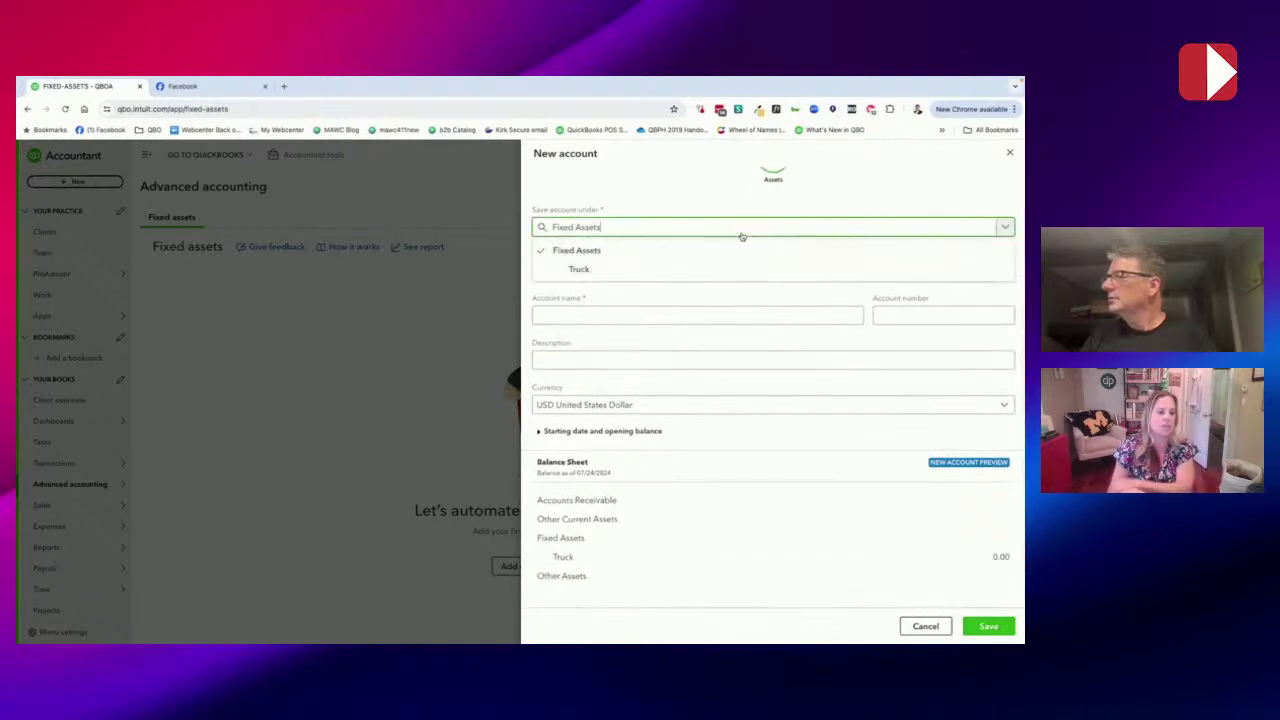
click(666, 269)
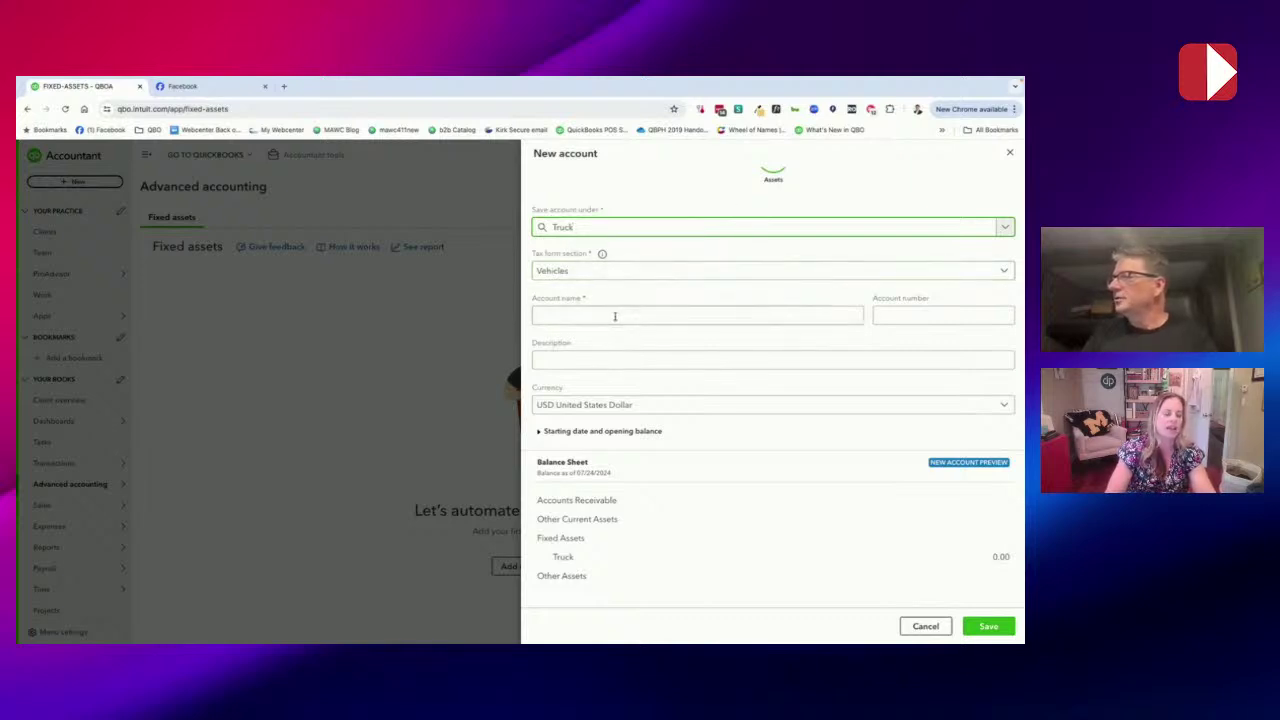
- Name the Truck sub-account Accumulated Deprciation and save it
click(615, 316)
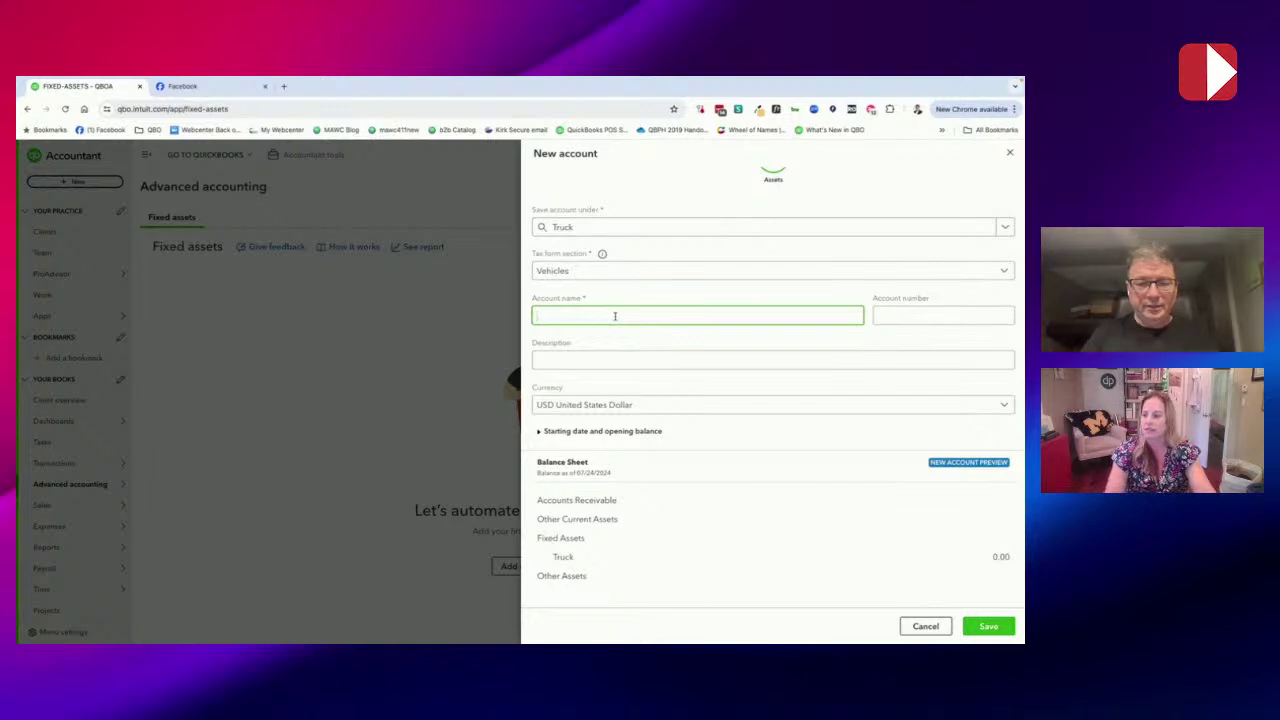
text(Accumu)
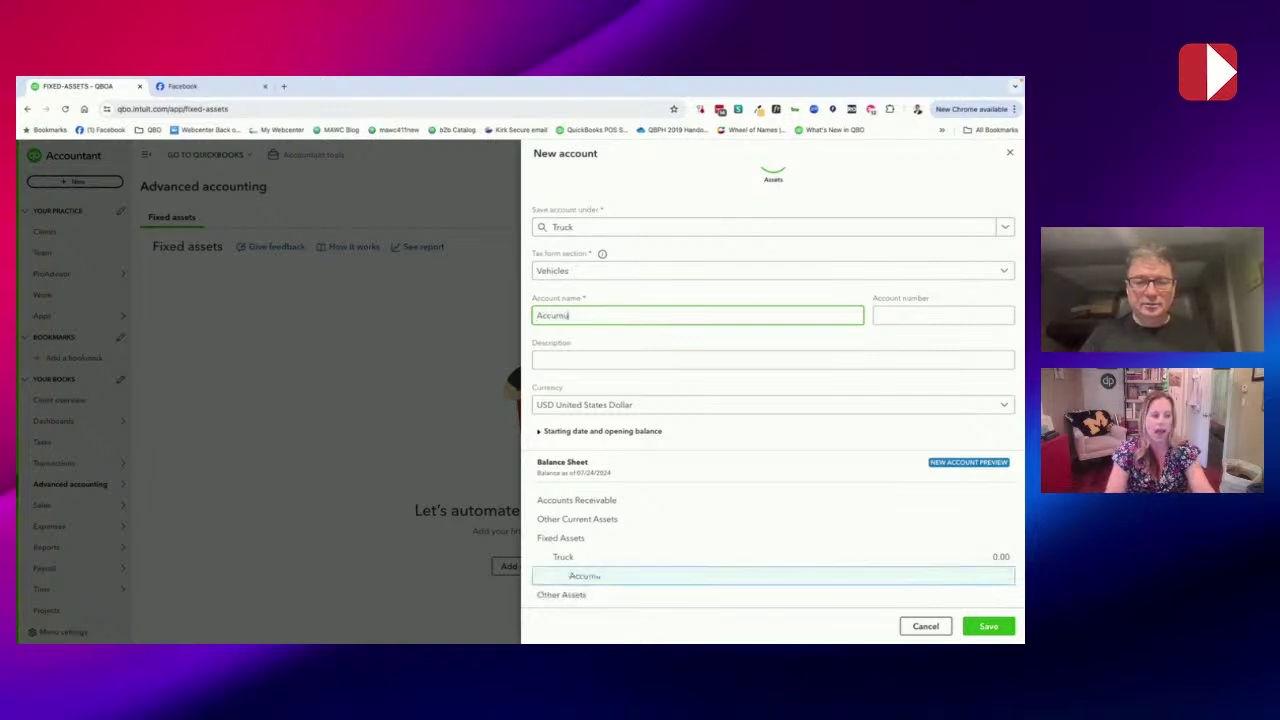
text(lated)
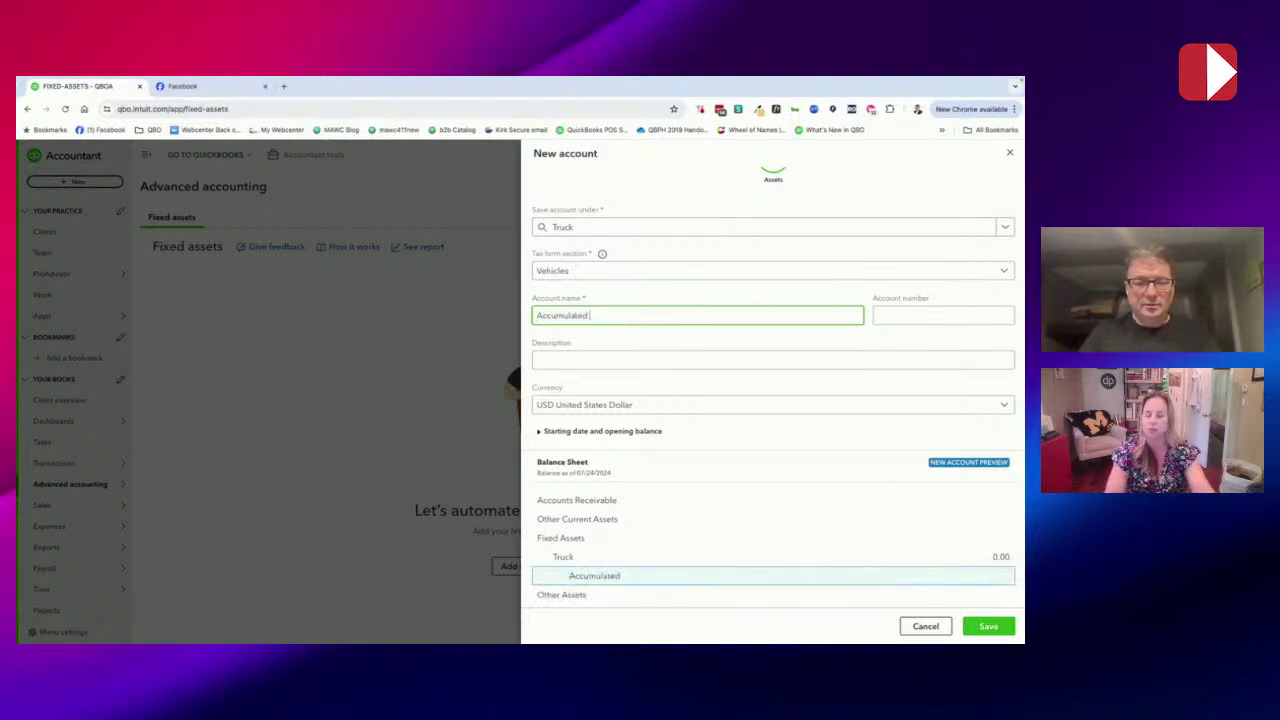
text( Deprc)
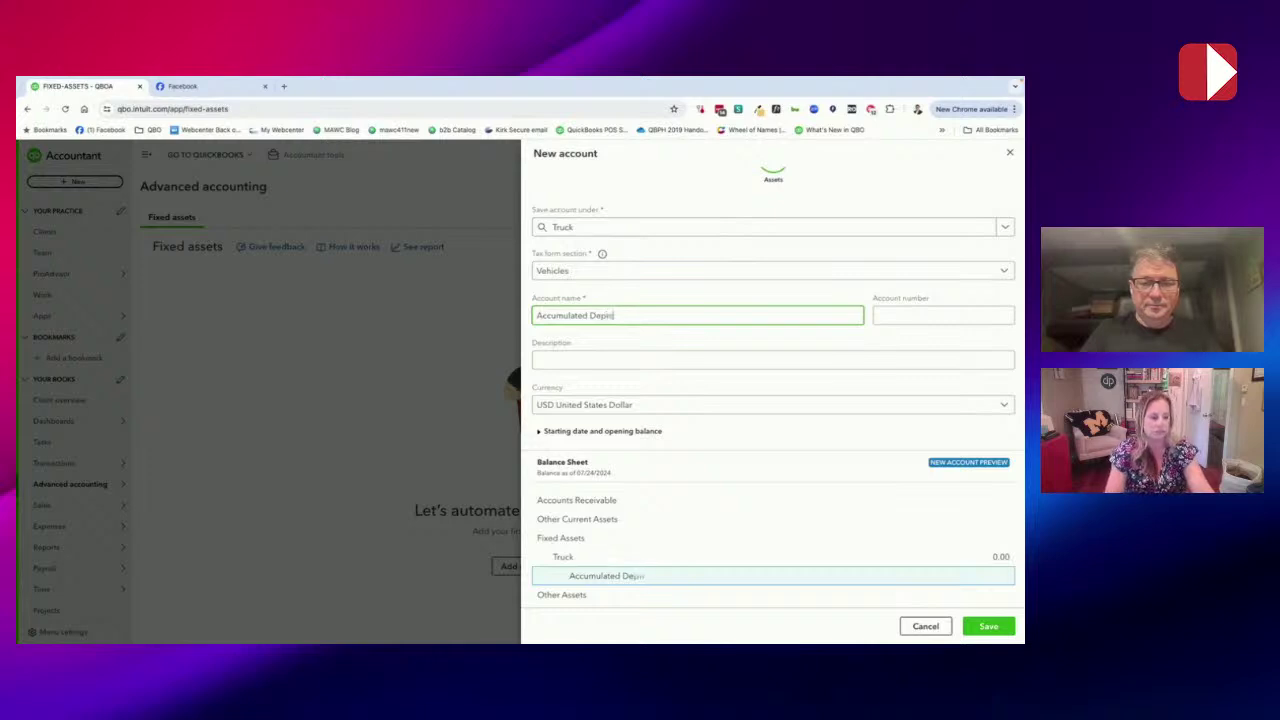
text(preciation)
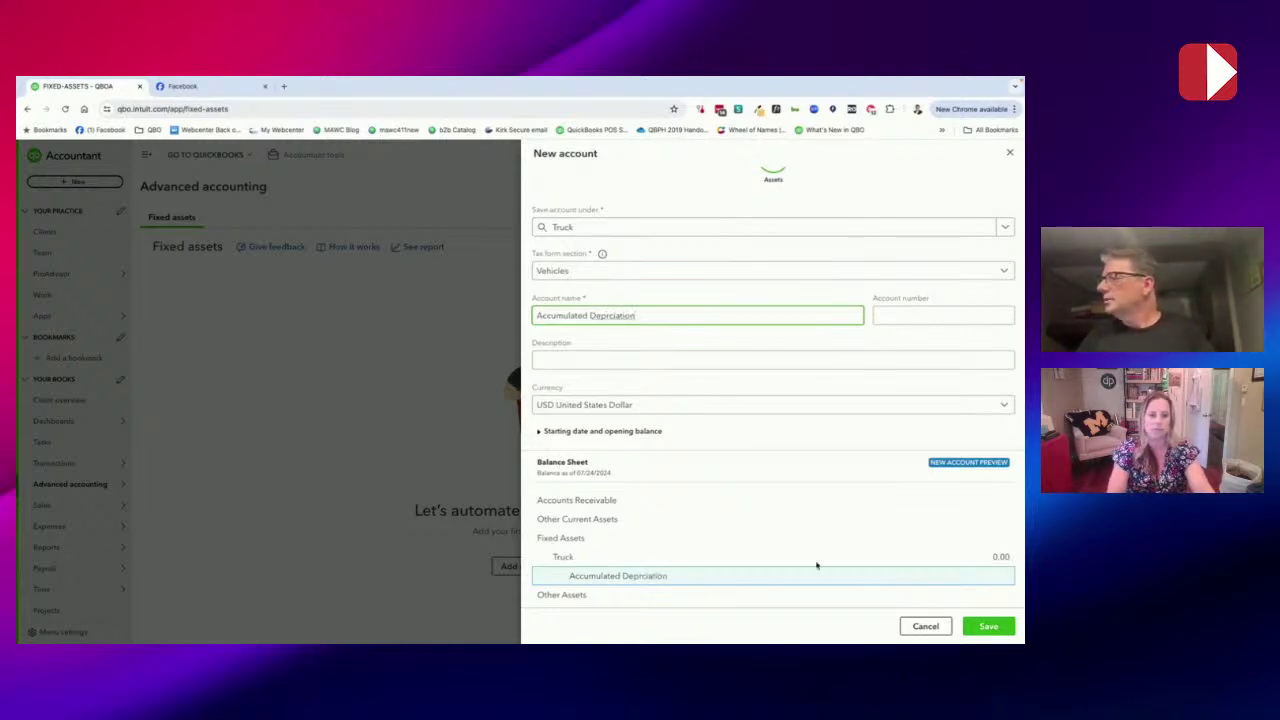
click(995, 628)
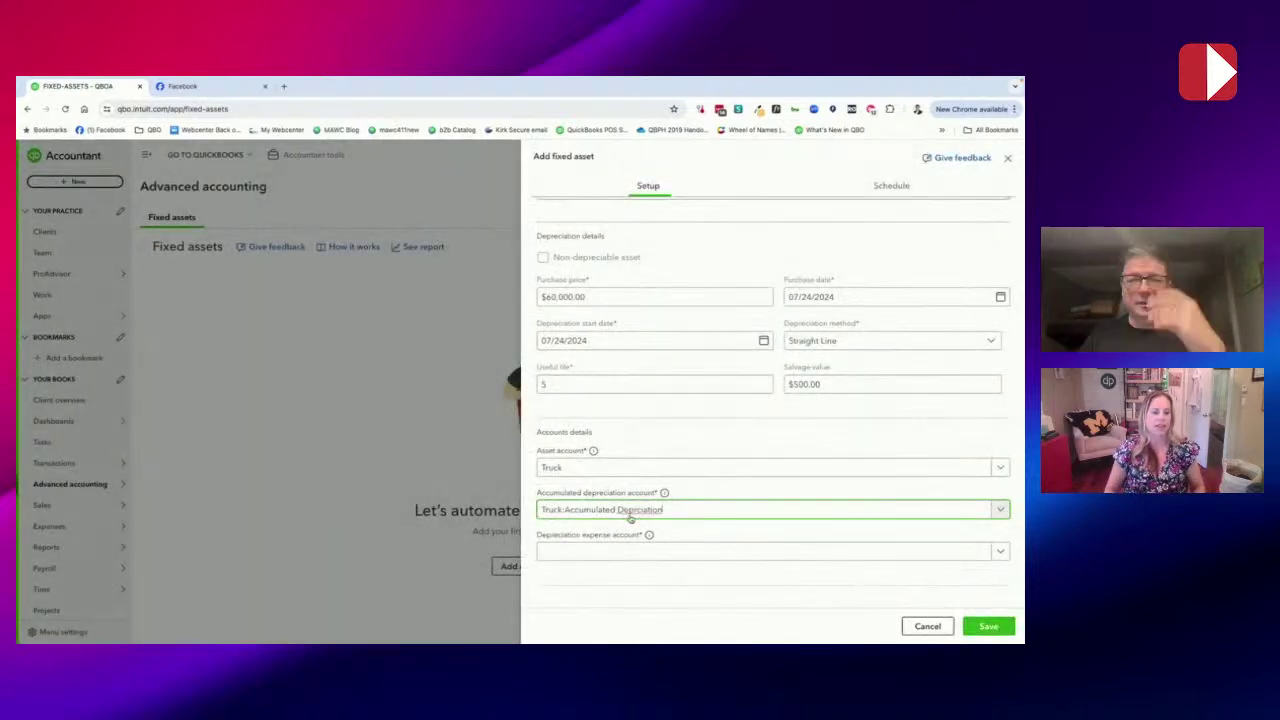
- Check the accounts available for depreciation expense and the explanation of the depreciation expense account
click(729, 552)
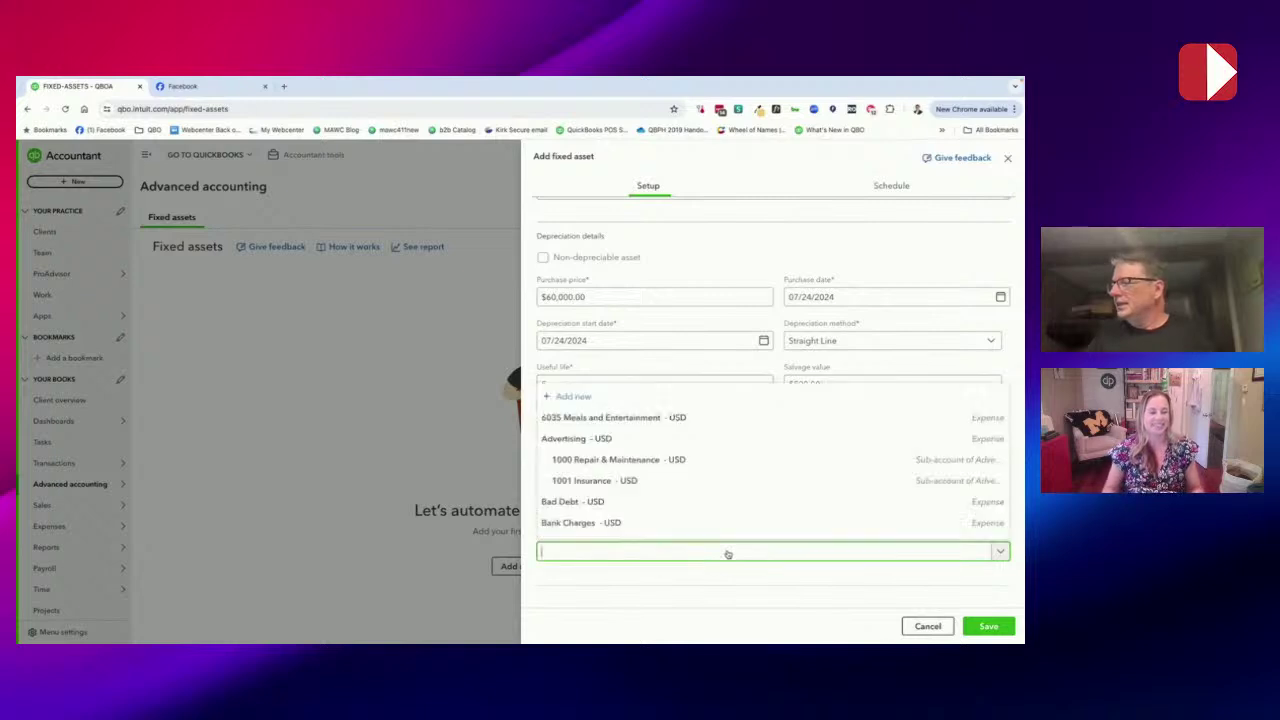
click(607, 573)
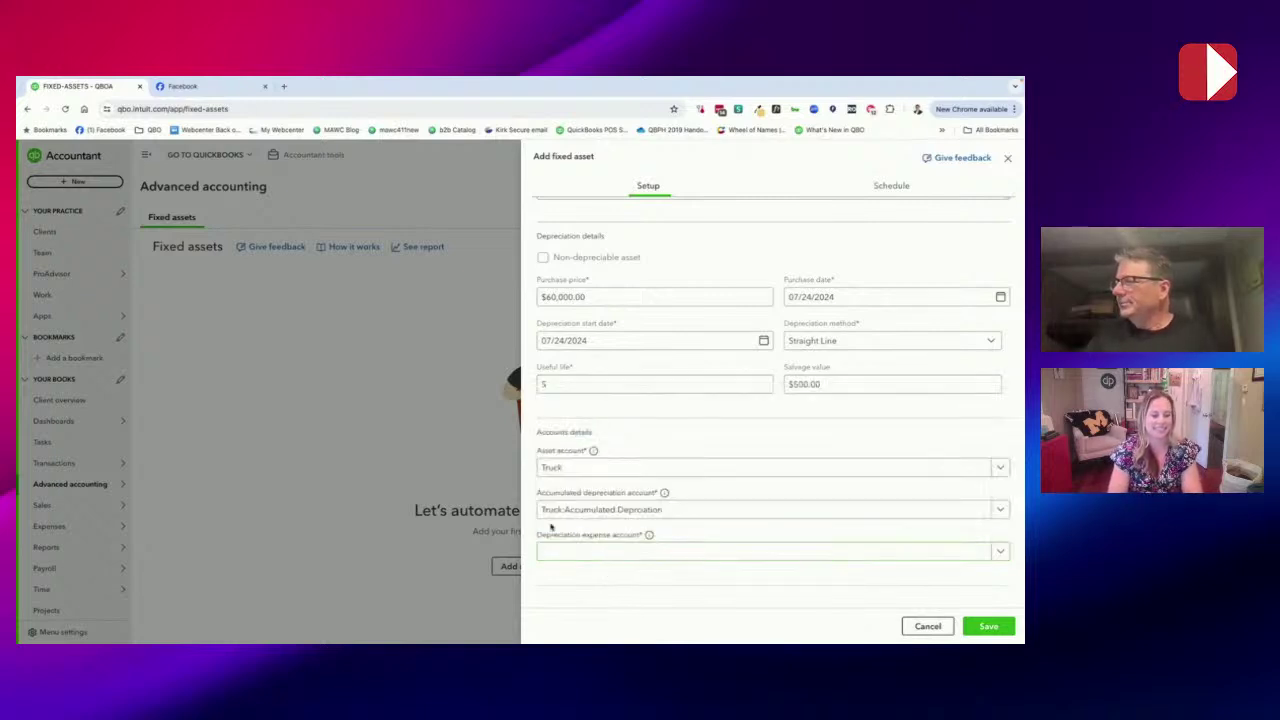
click(649, 536)
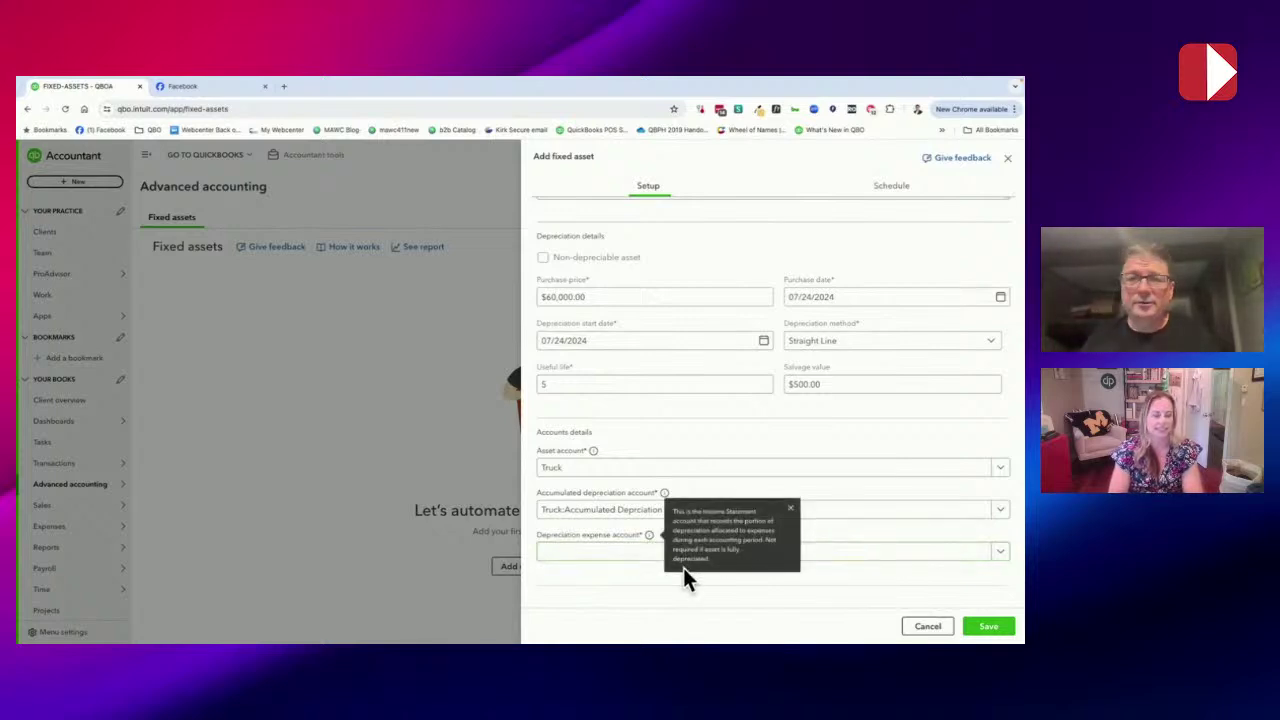
click(826, 556)
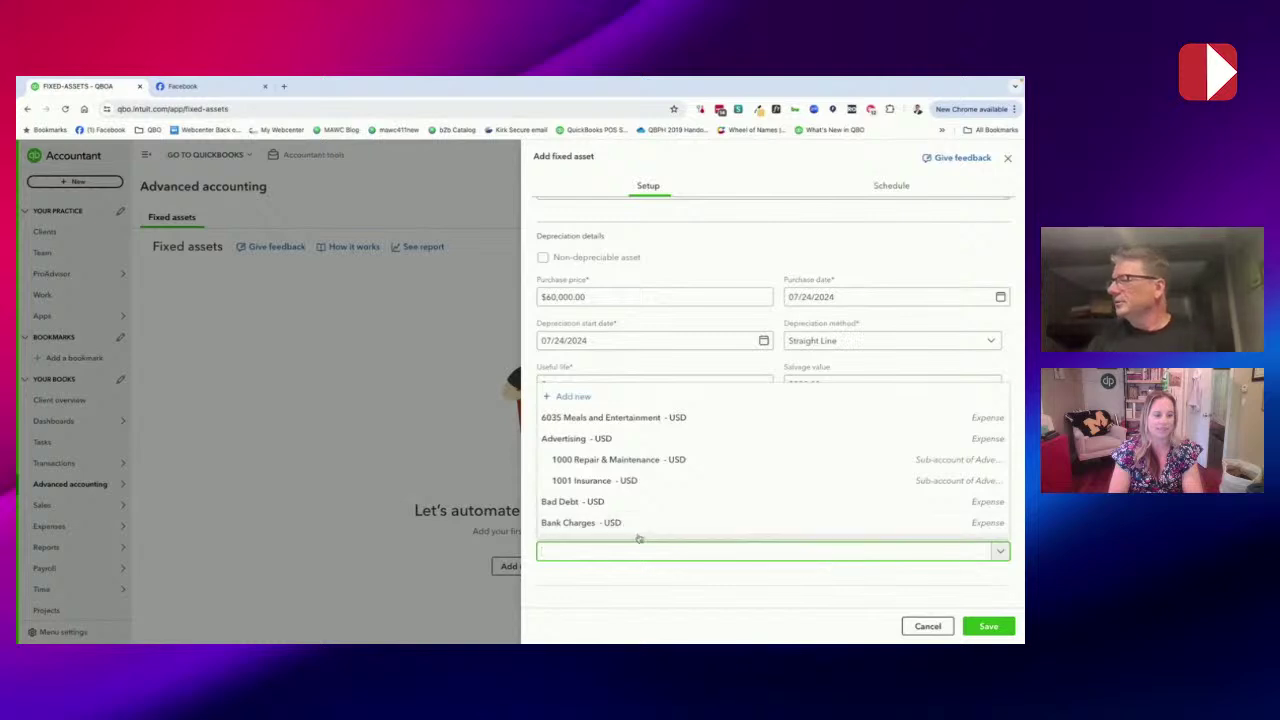
click(689, 557)
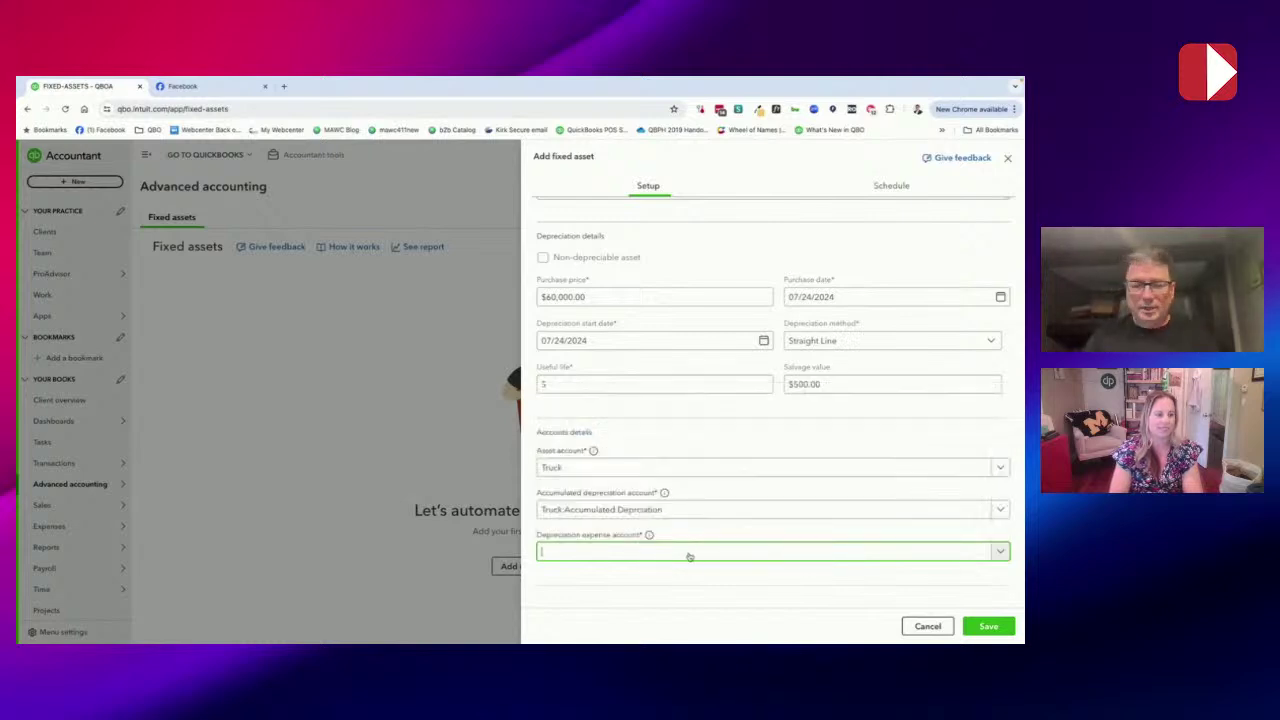
- Start a new depreciation expense account under Other Expenses, using the tax form section Depreciation
text(acc)
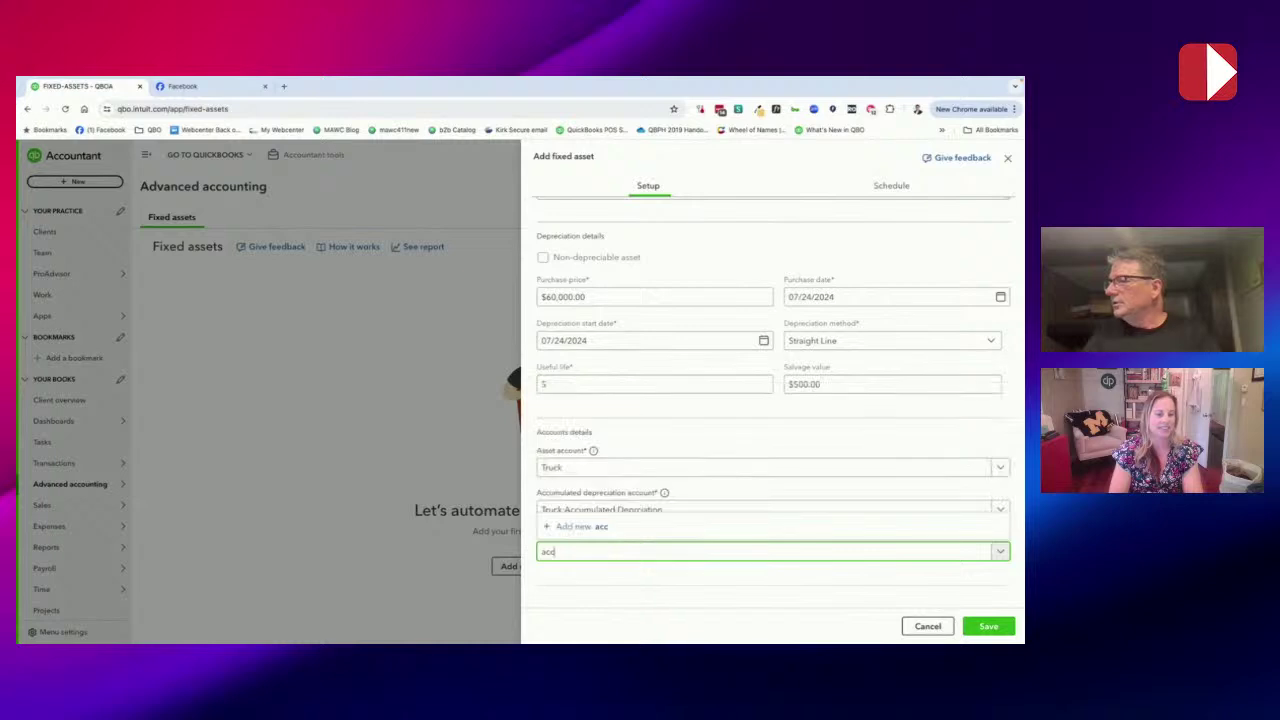
click(584, 528)
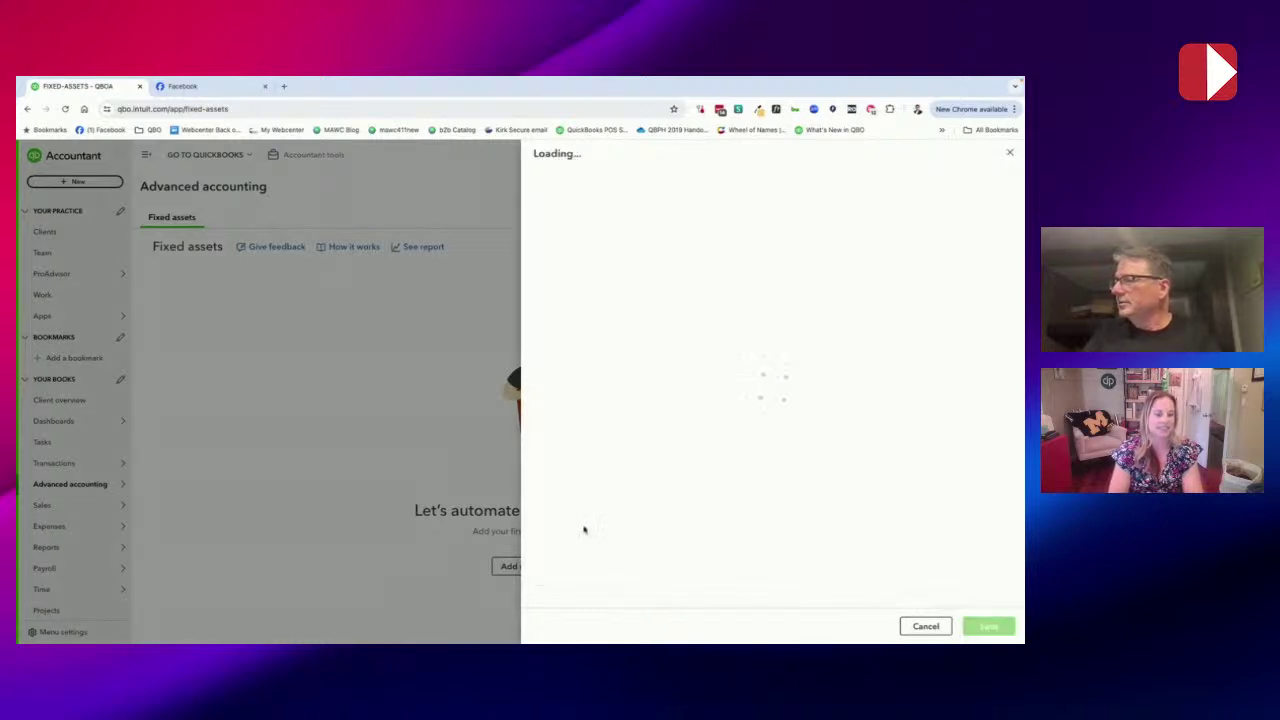
click(651, 264)
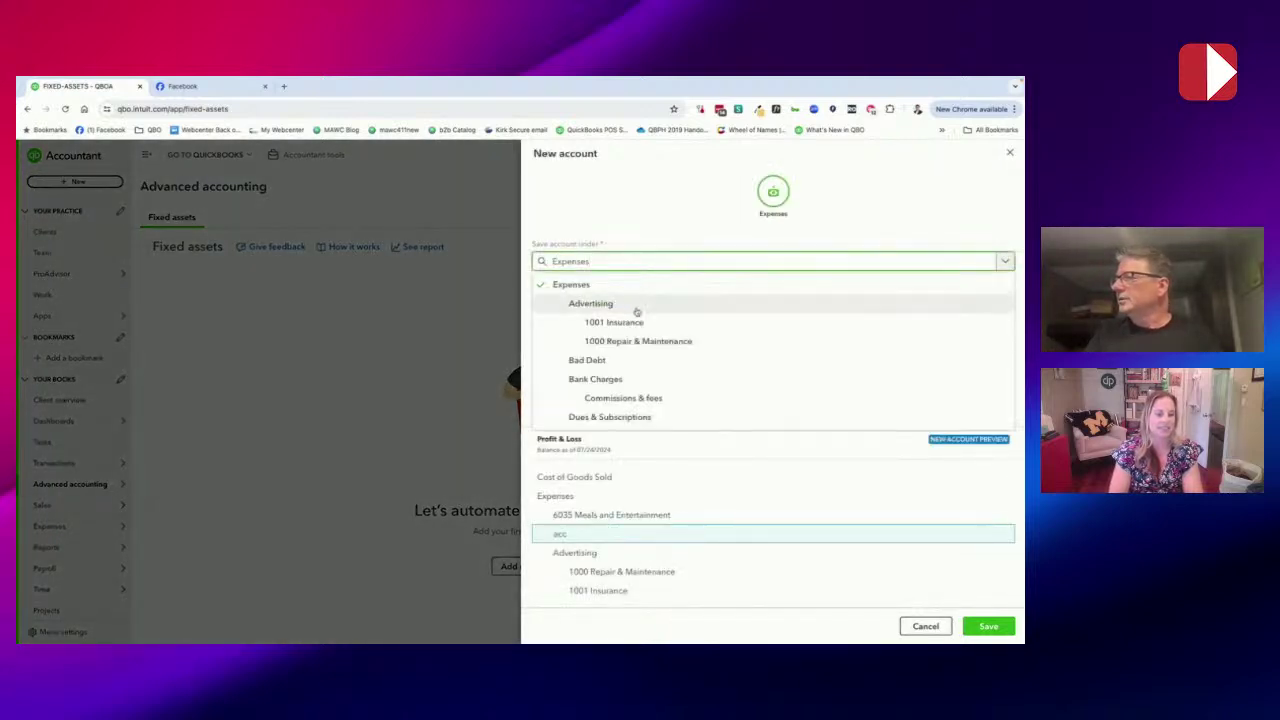
scroll(636, 312, down, 10)
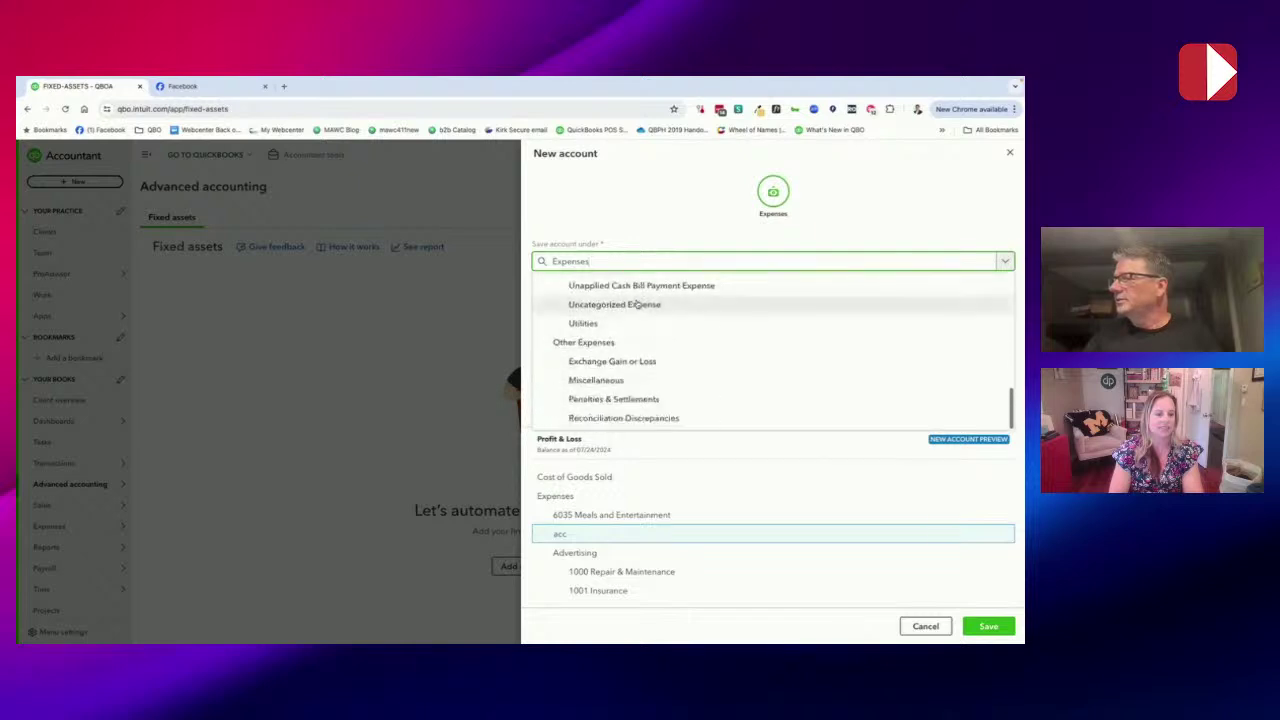
click(590, 342)
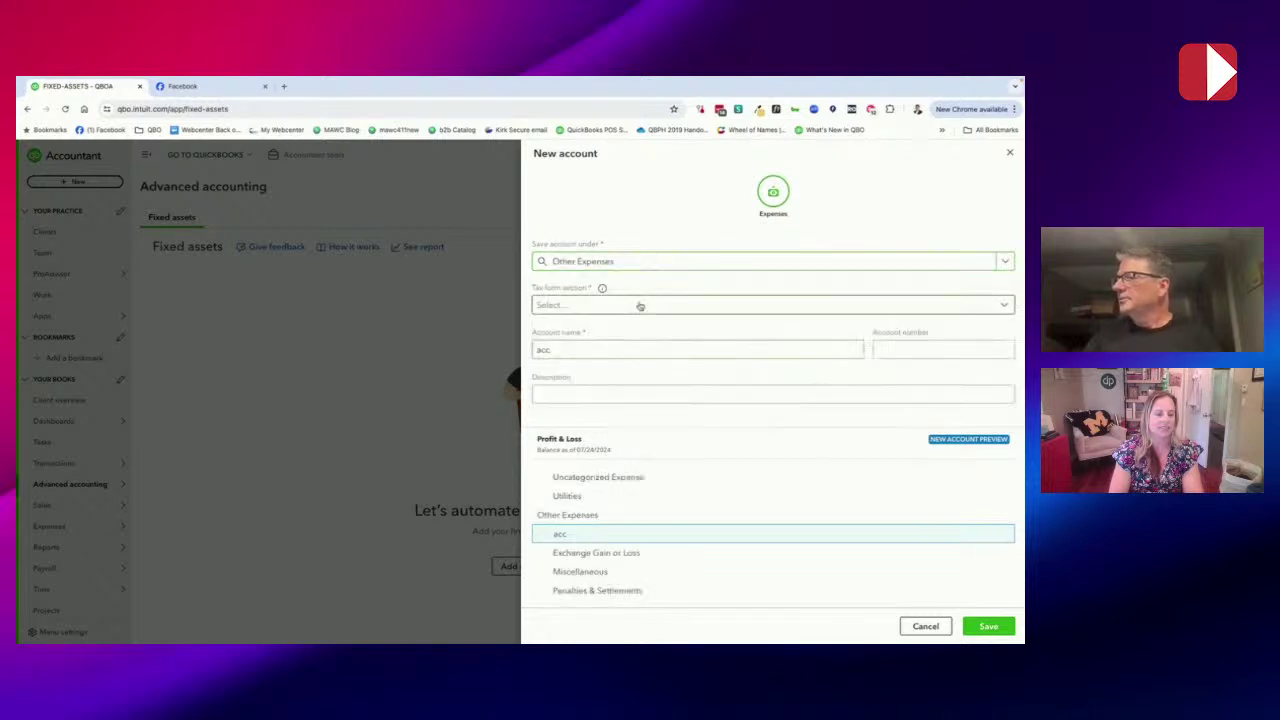
click(640, 306)
click(614, 350)
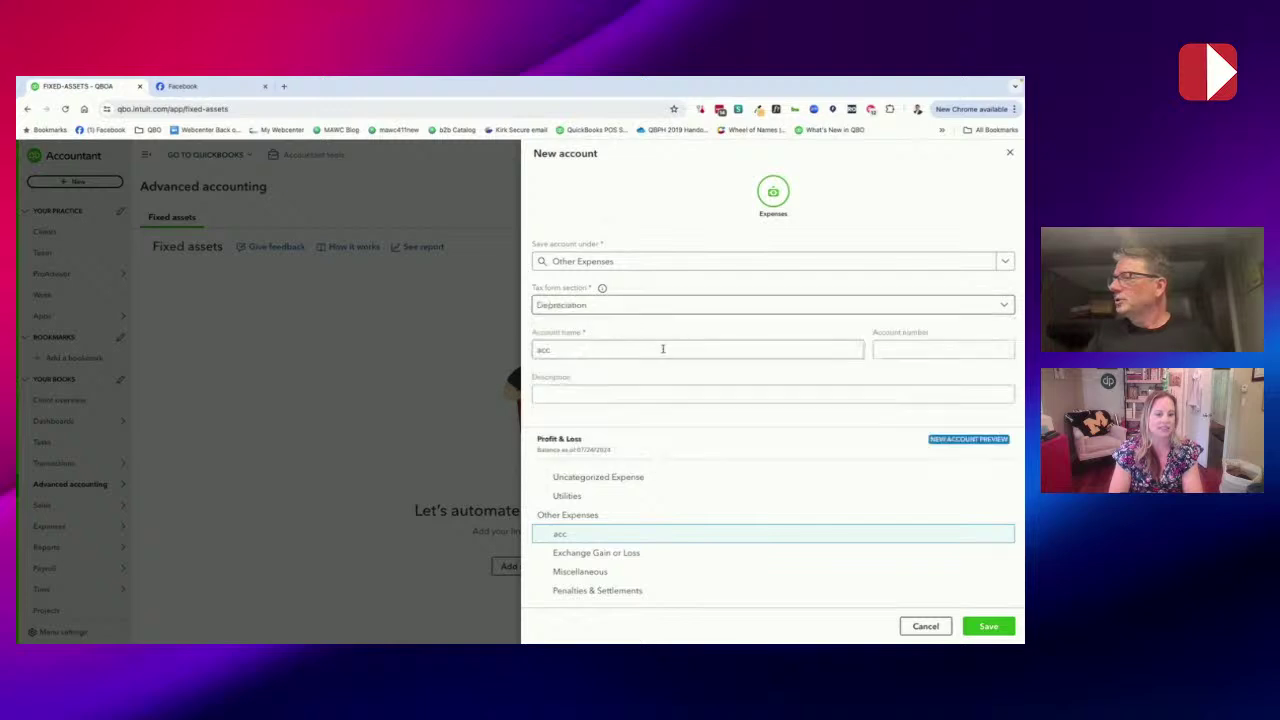
- Name the new depreciation expense account Depreciations Expense and save it
click(617, 348)
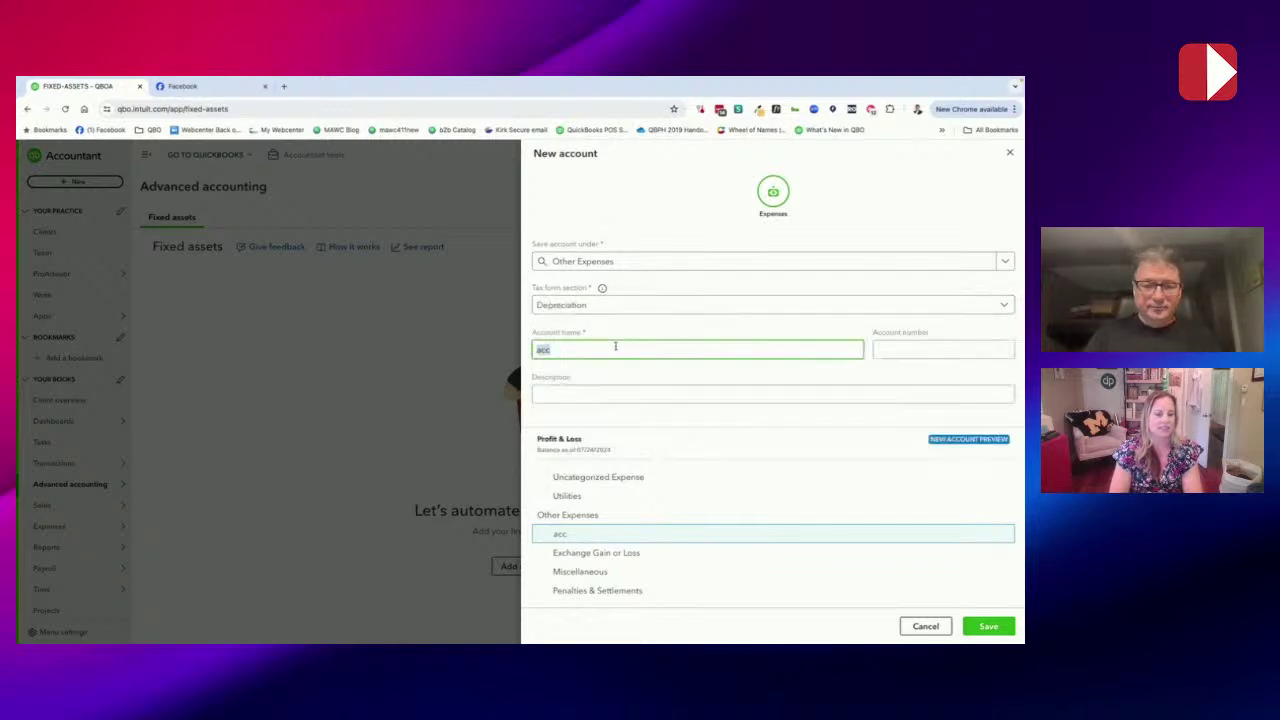
text(Accu)
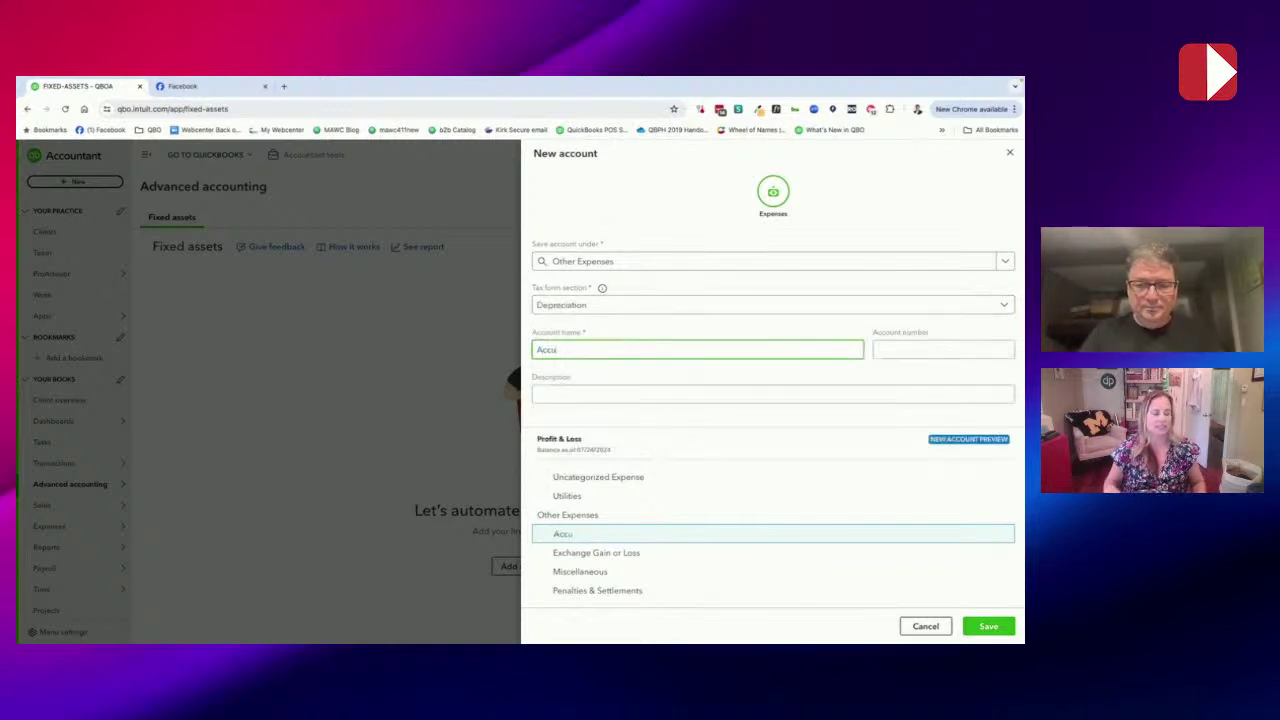
key(BackSpace)
key(BackSpace)
key(BackSpace)
key(BackSpace)
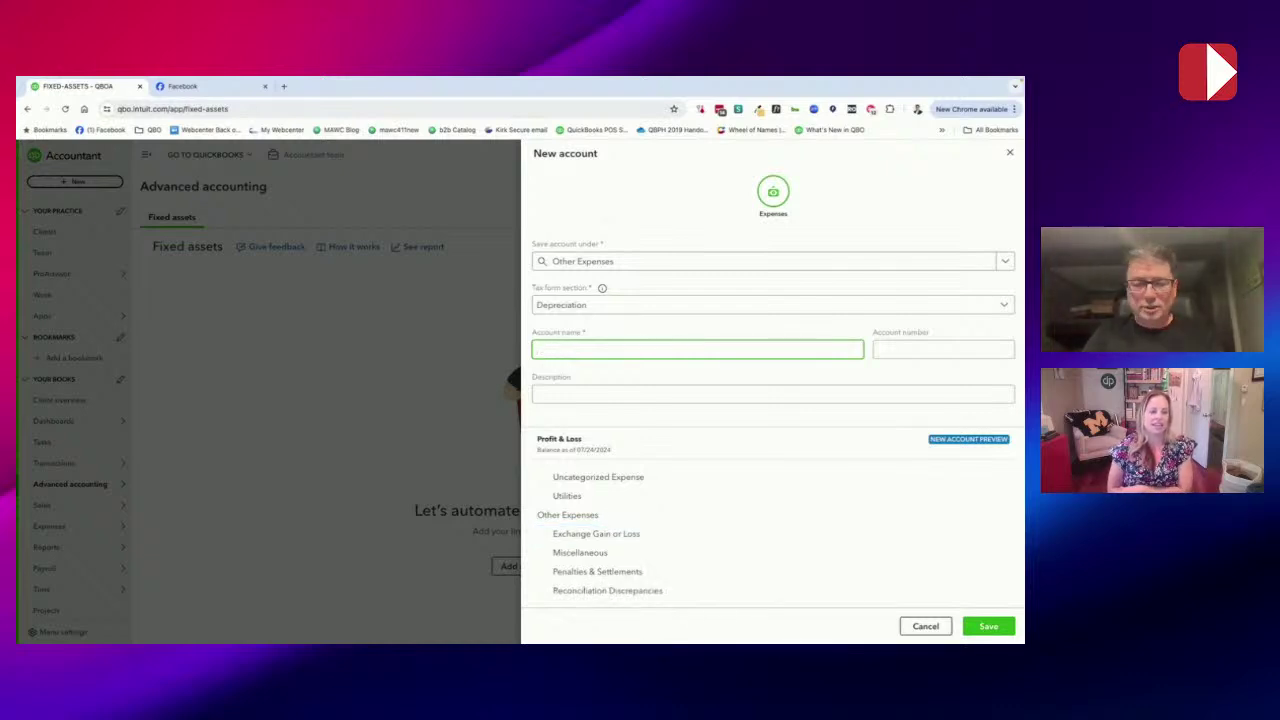
text(Deprec)
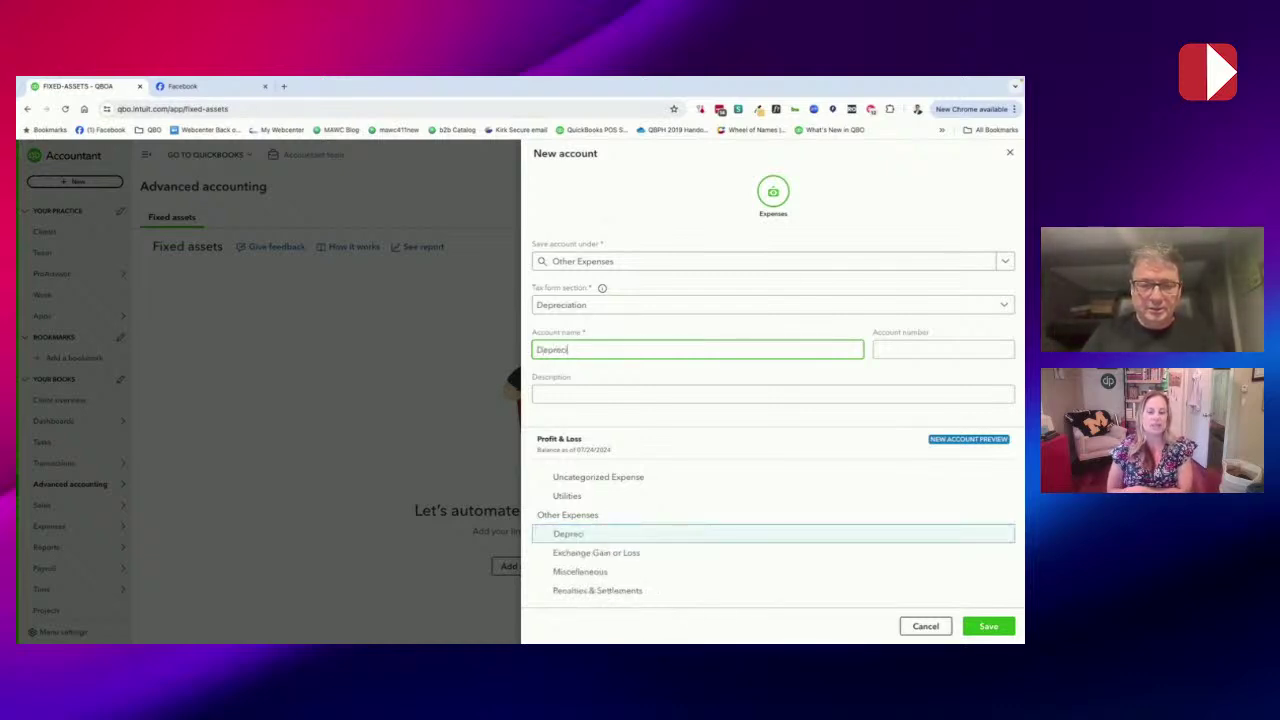
text(iations)
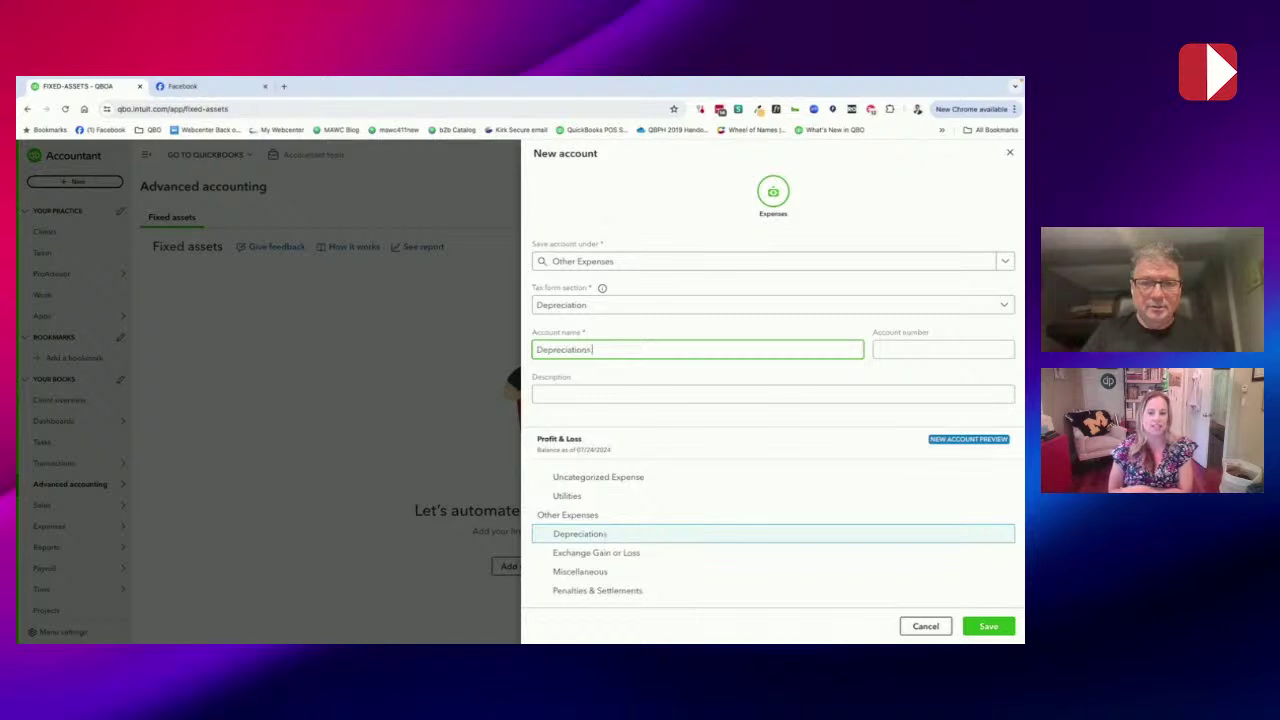
text( Expense)
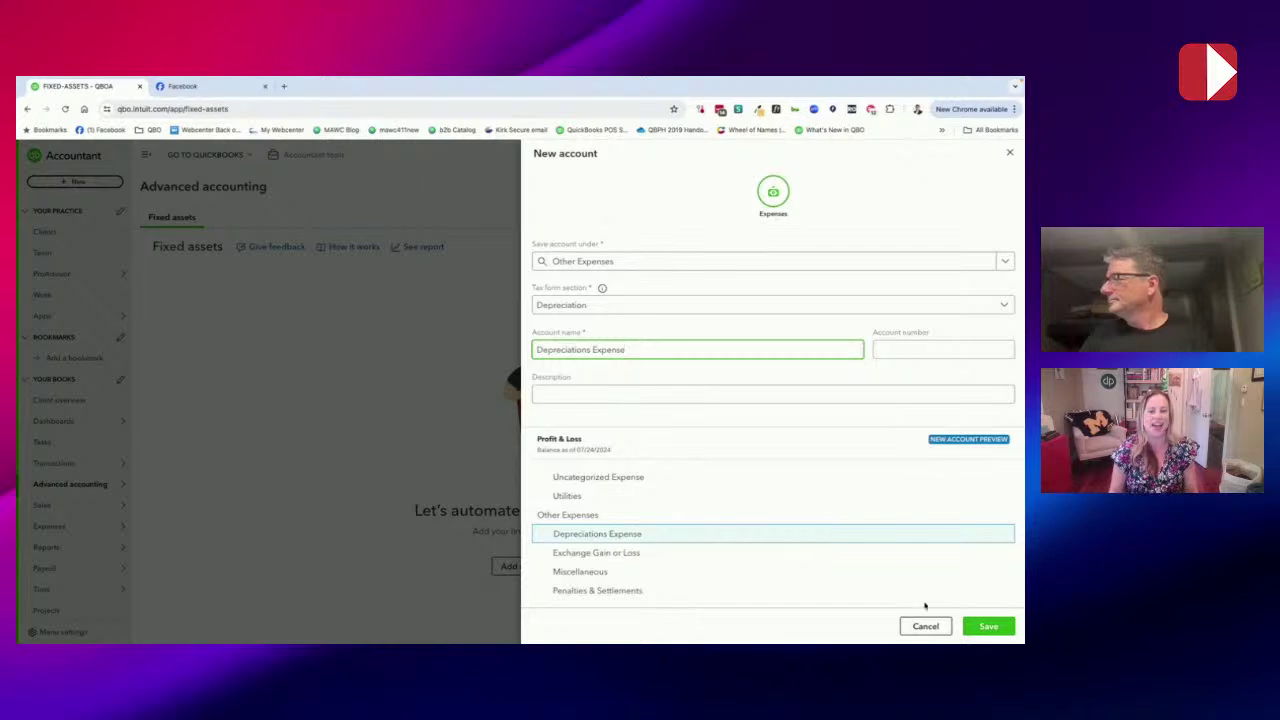
click(982, 628)
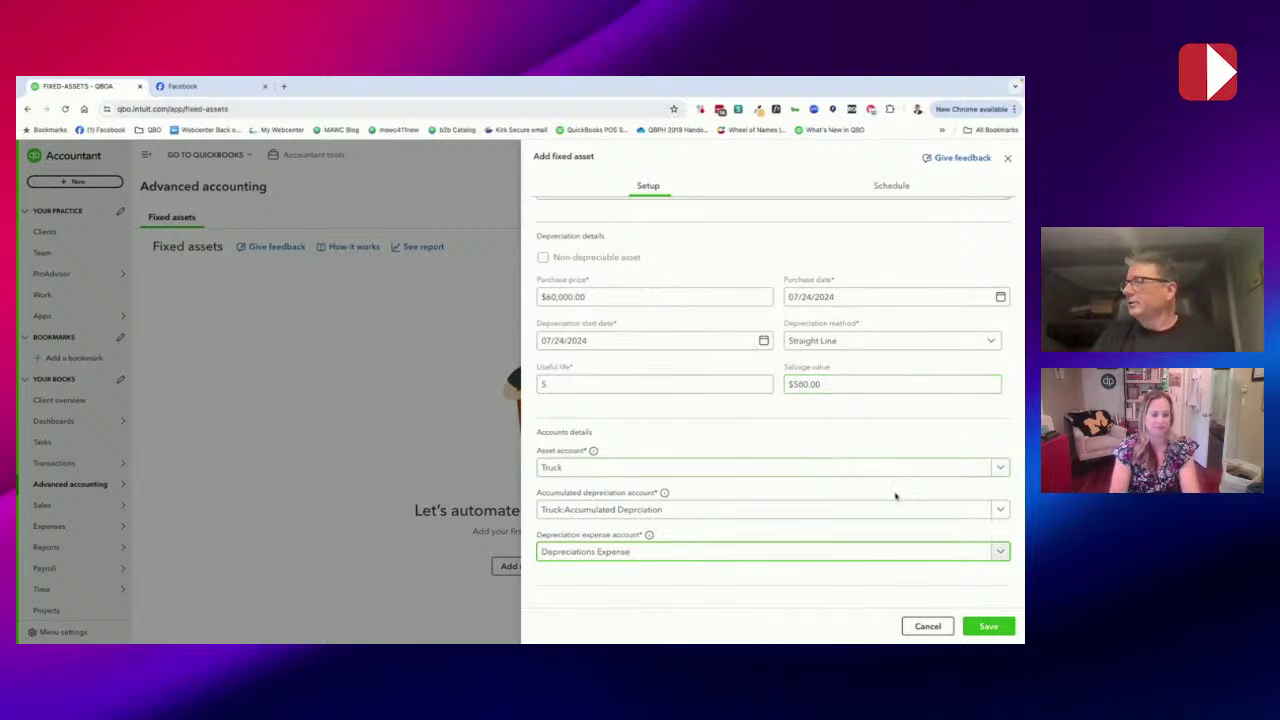
- Review the truck's depreciation details and save it as a fixed asset
click(545, 384)
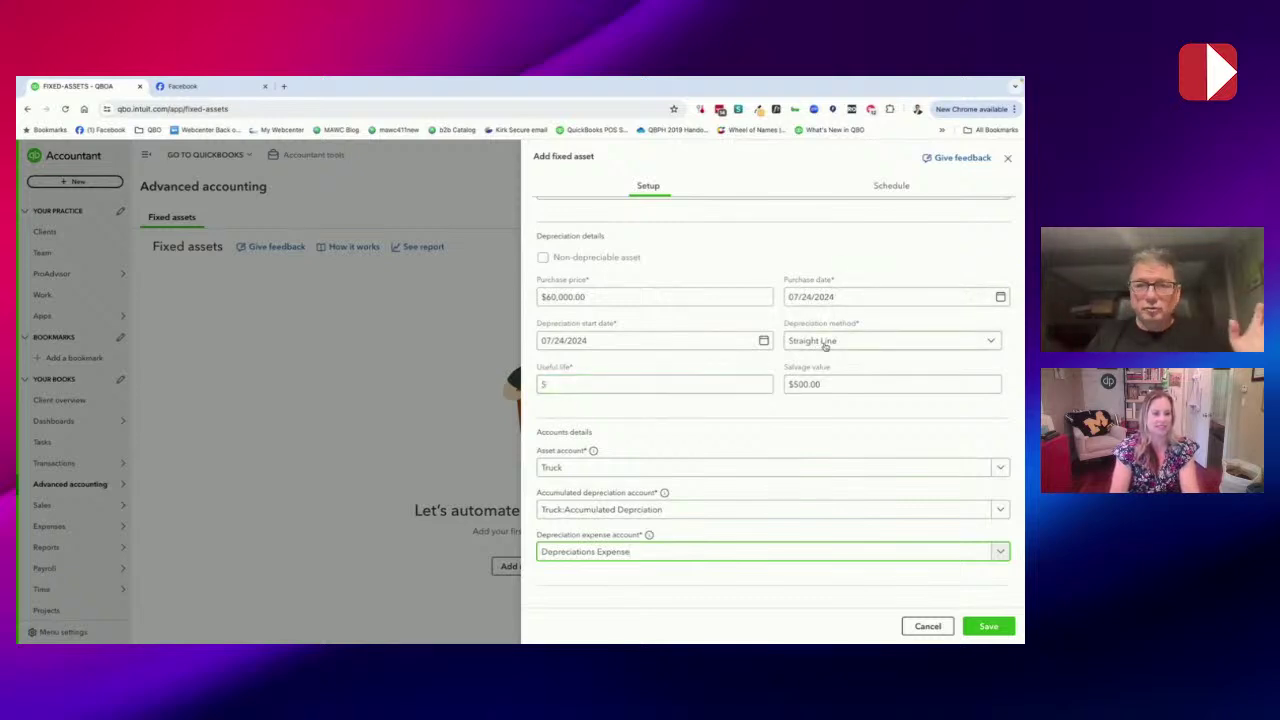
click(990, 627)
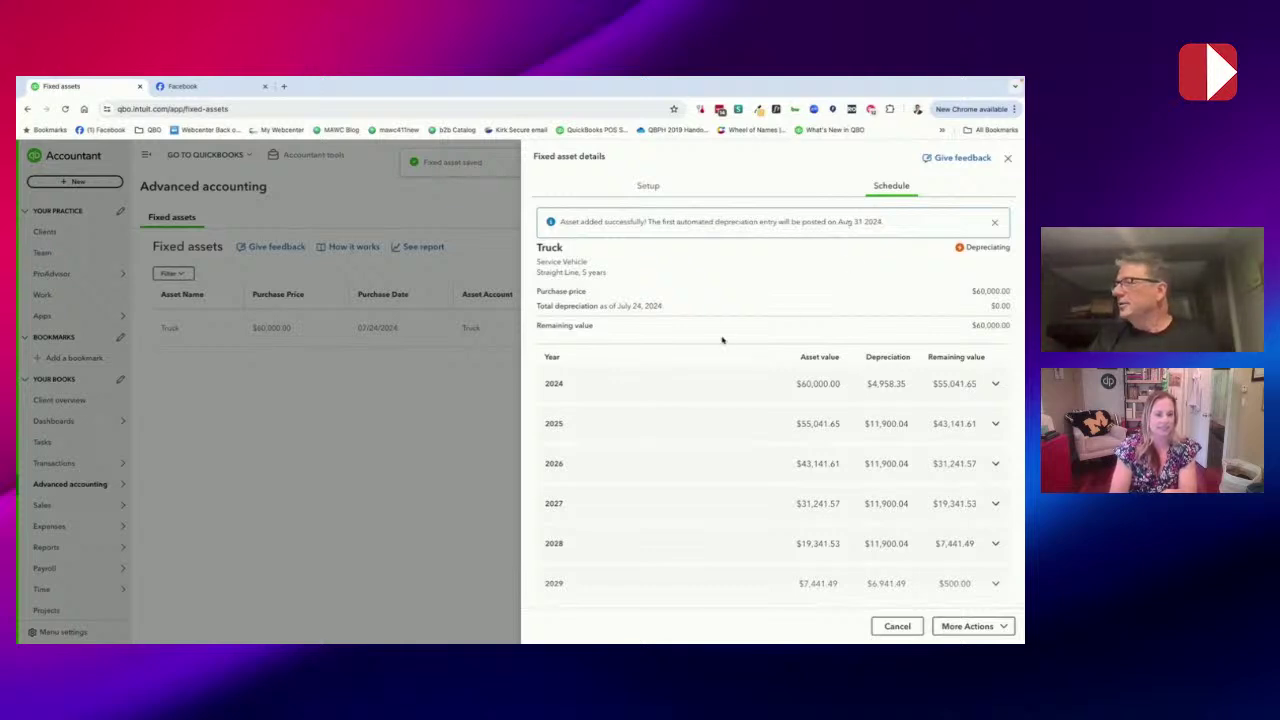
- Examine the truck's depreciation schedule, including the monthly entries for 2024 and 2029
scroll(706, 392, down, 1)
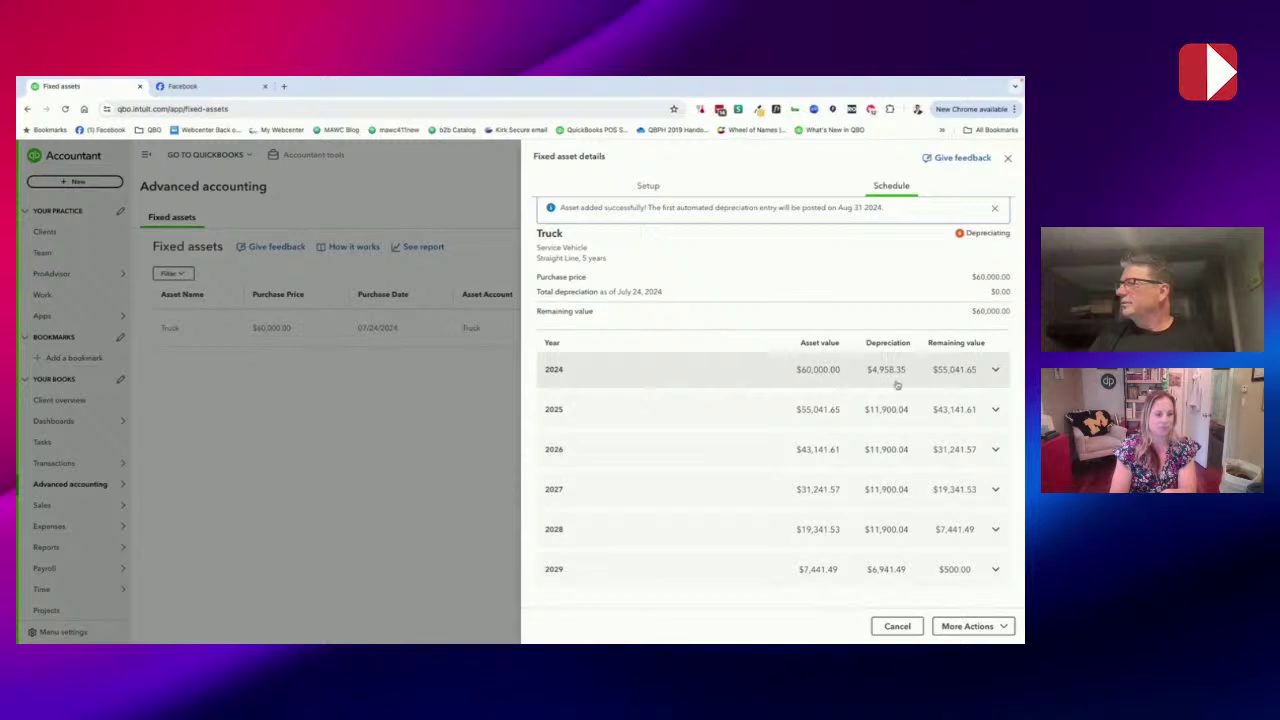
click(995, 371)
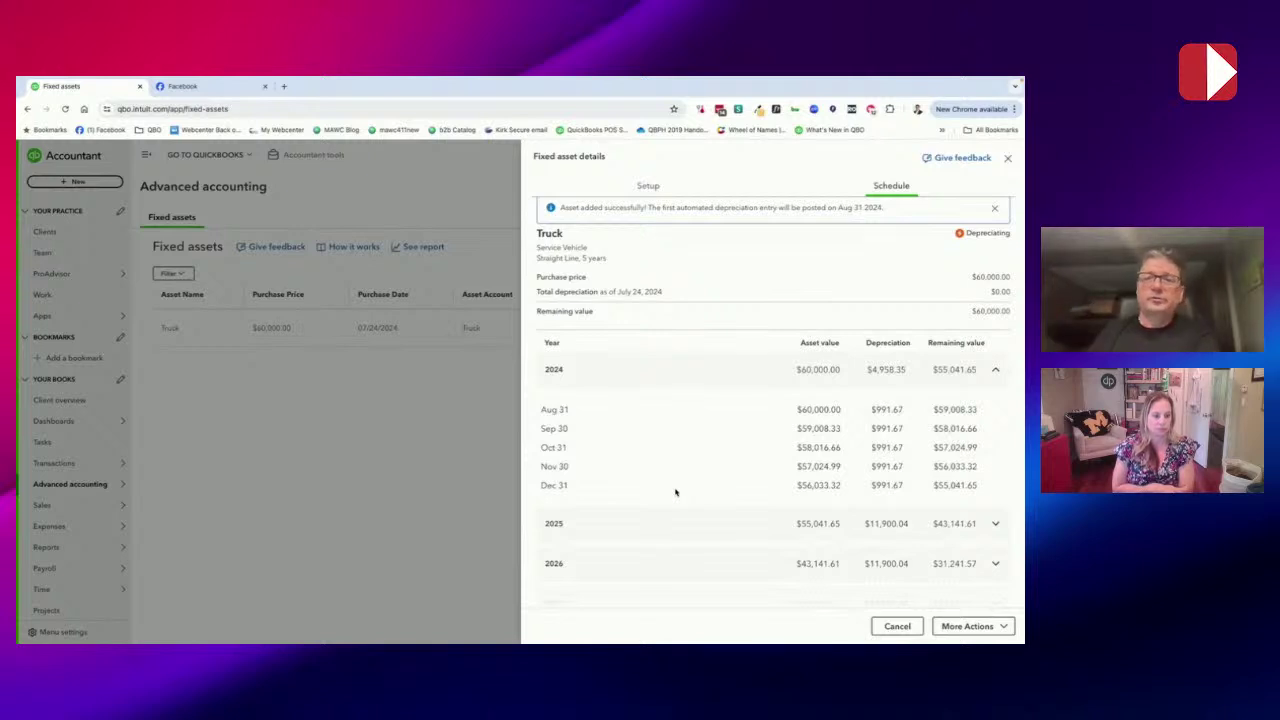
scroll(675, 492, down, 3)
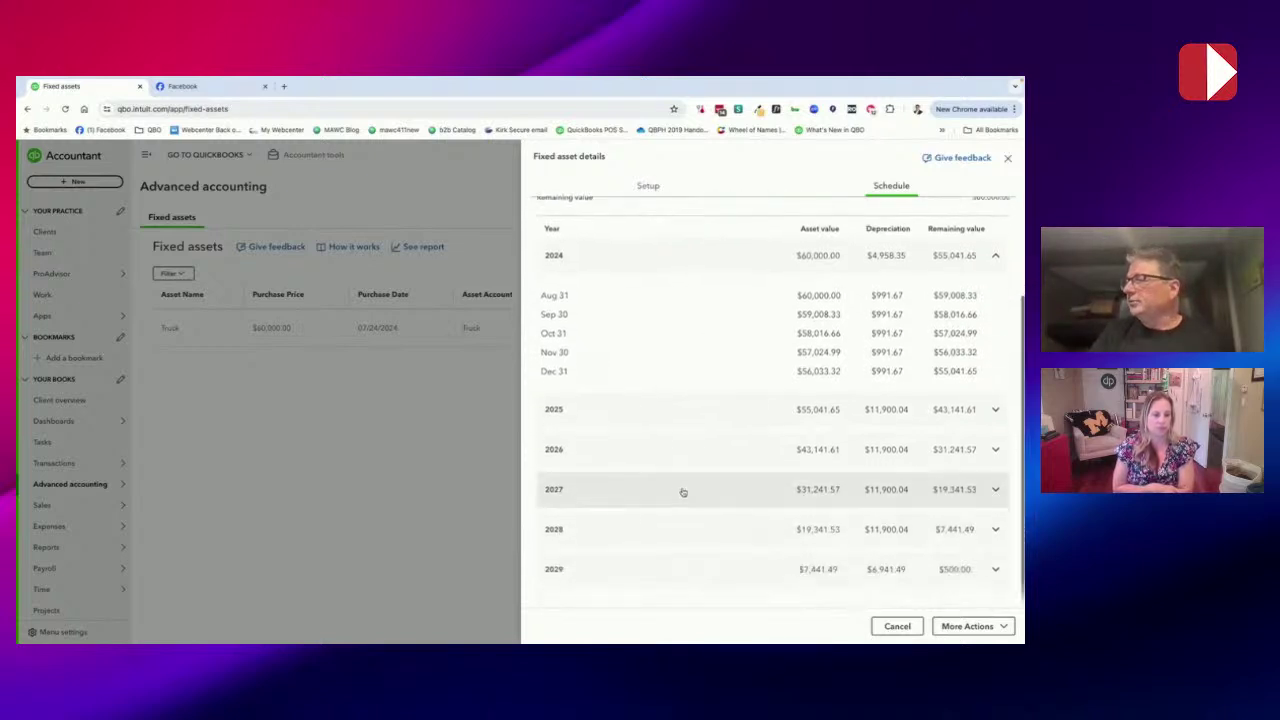
scroll(689, 438, up, 3)
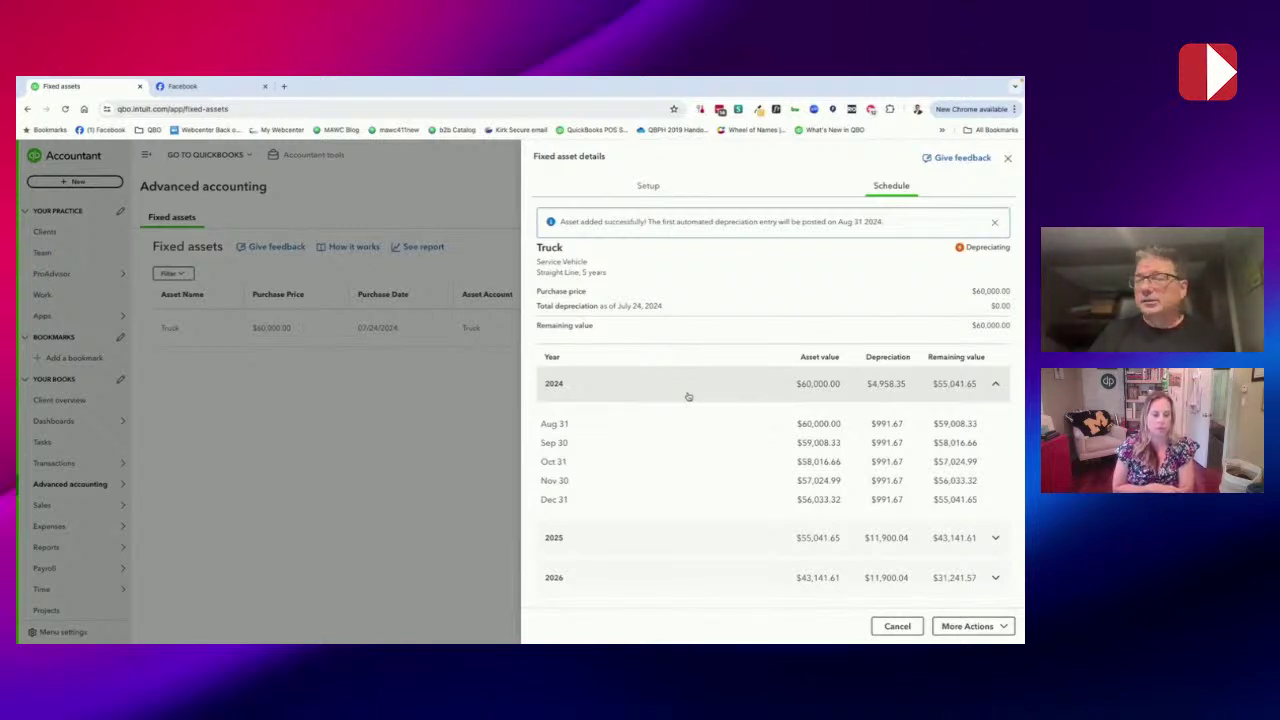
scroll(718, 443, down, 3)
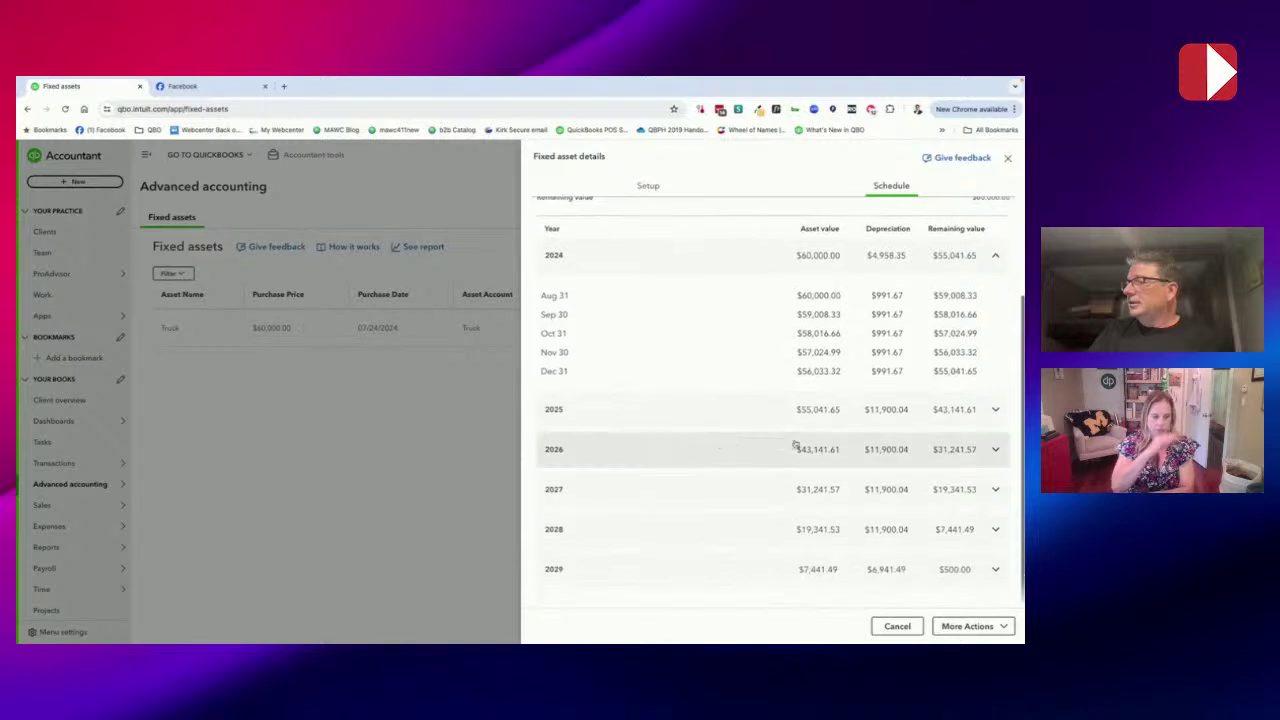
click(960, 570)
scroll(783, 520, down, 2)
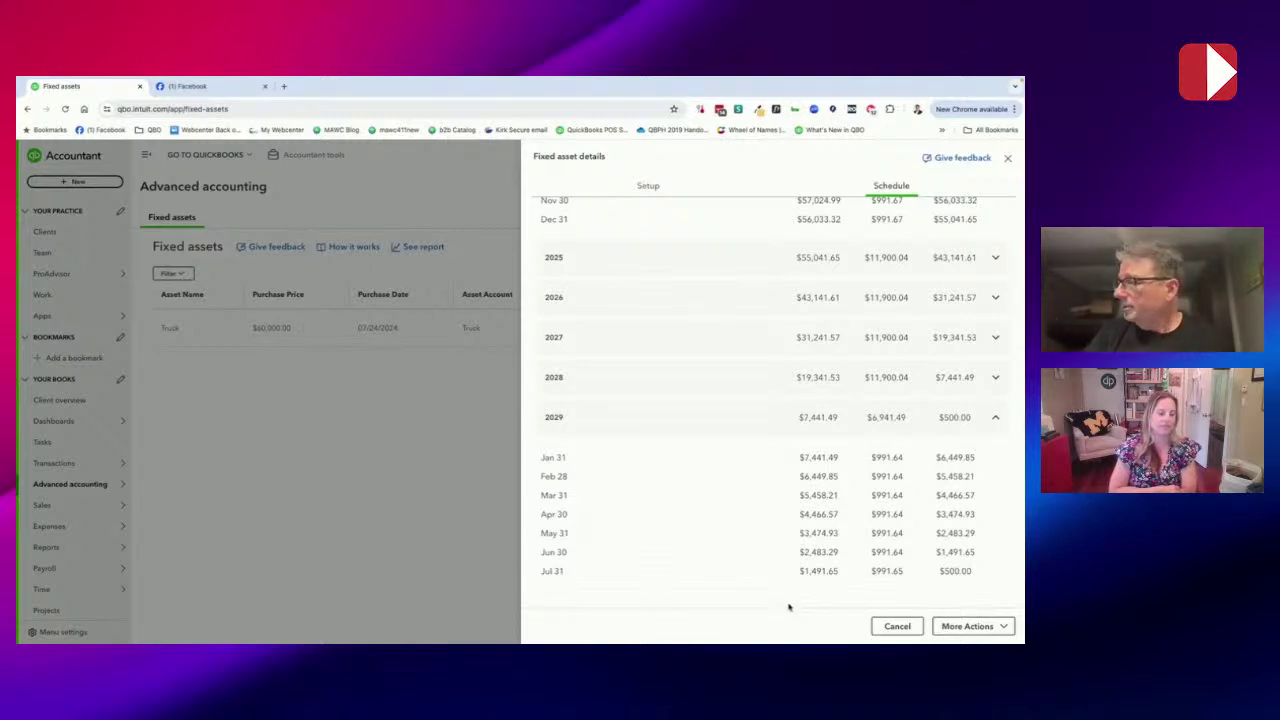
- Check the actions available for the truck in its asset details and in the fixed assets list
click(1003, 628)
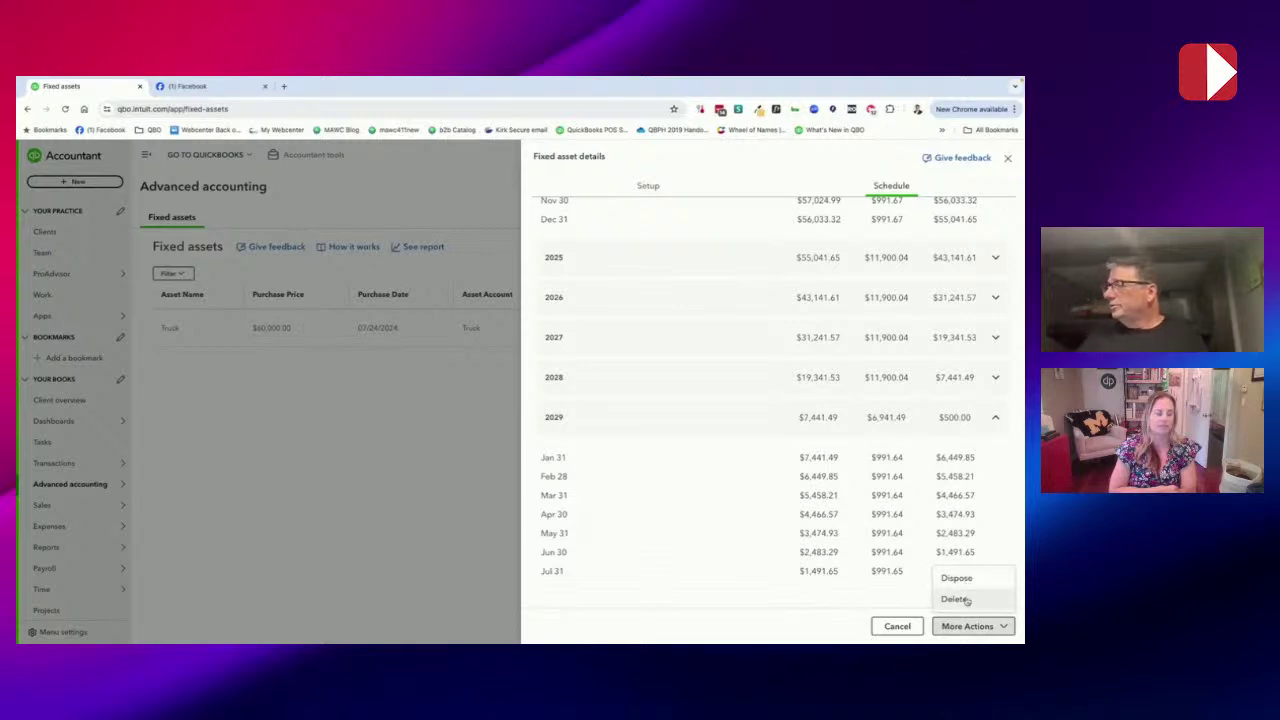
click(1009, 159)
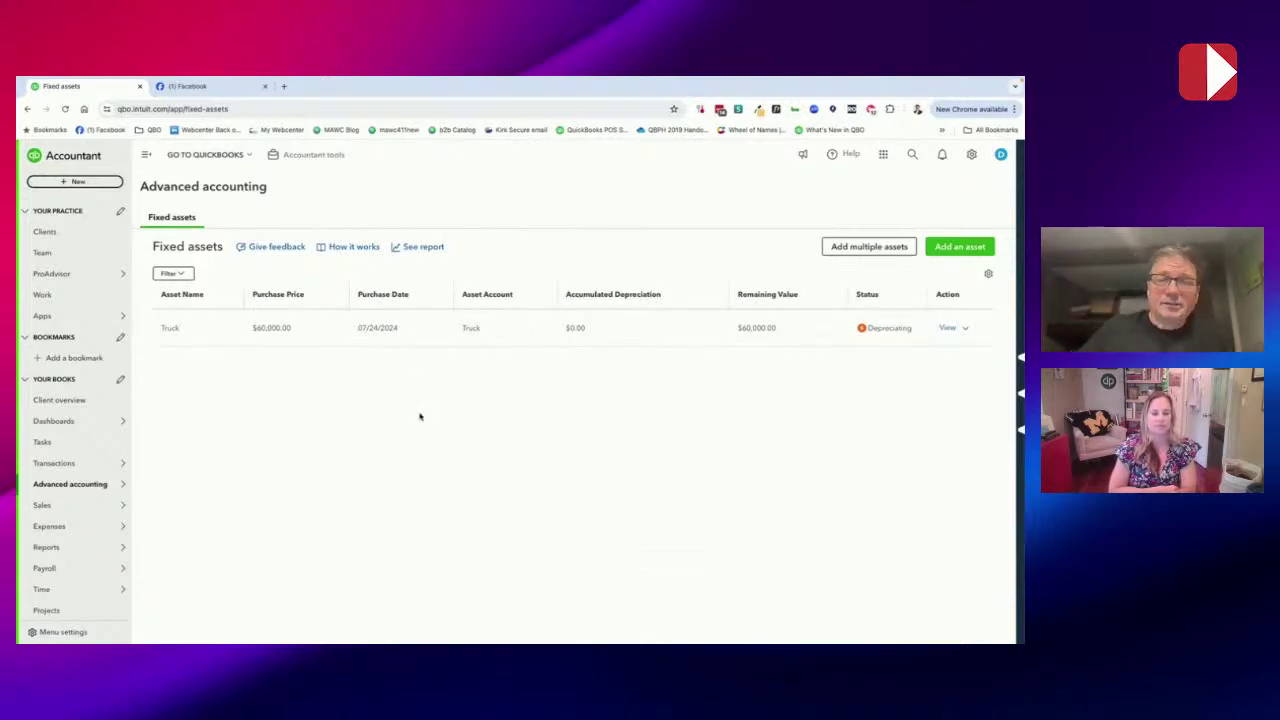
click(965, 328)
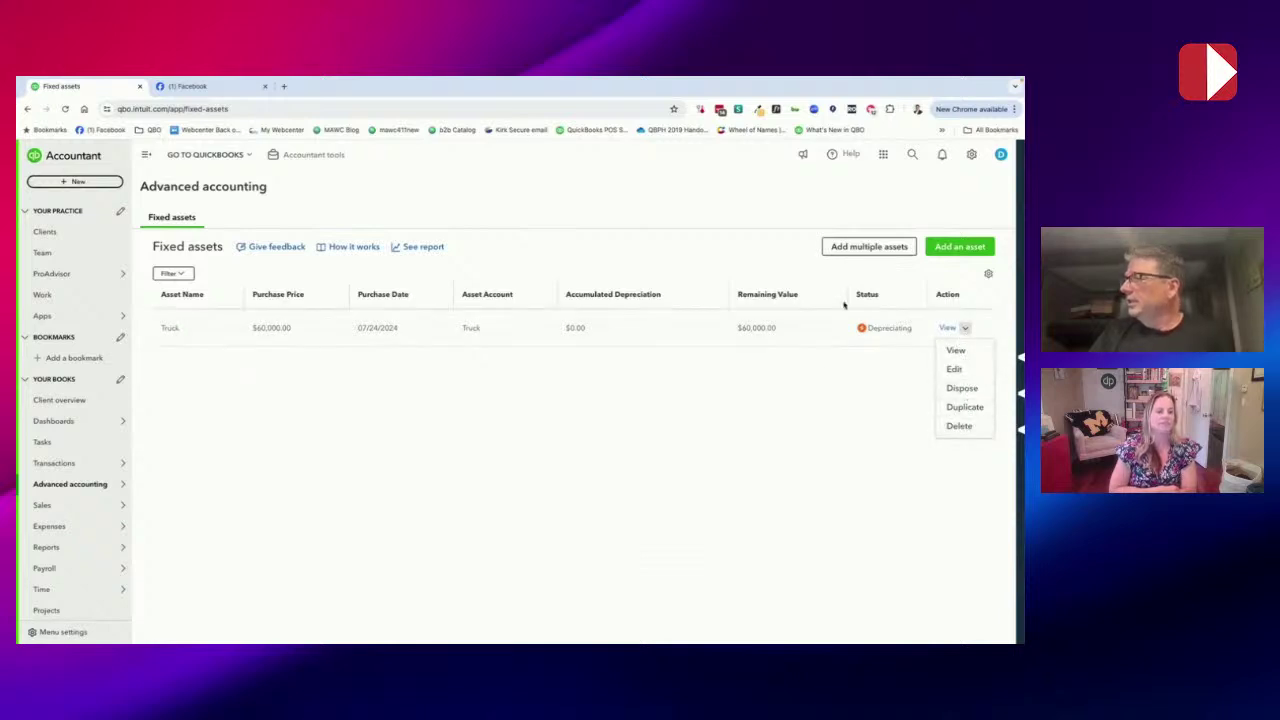
- Open batch entry for multiple fixed assets and examine its columns and the column customization options
click(866, 248)
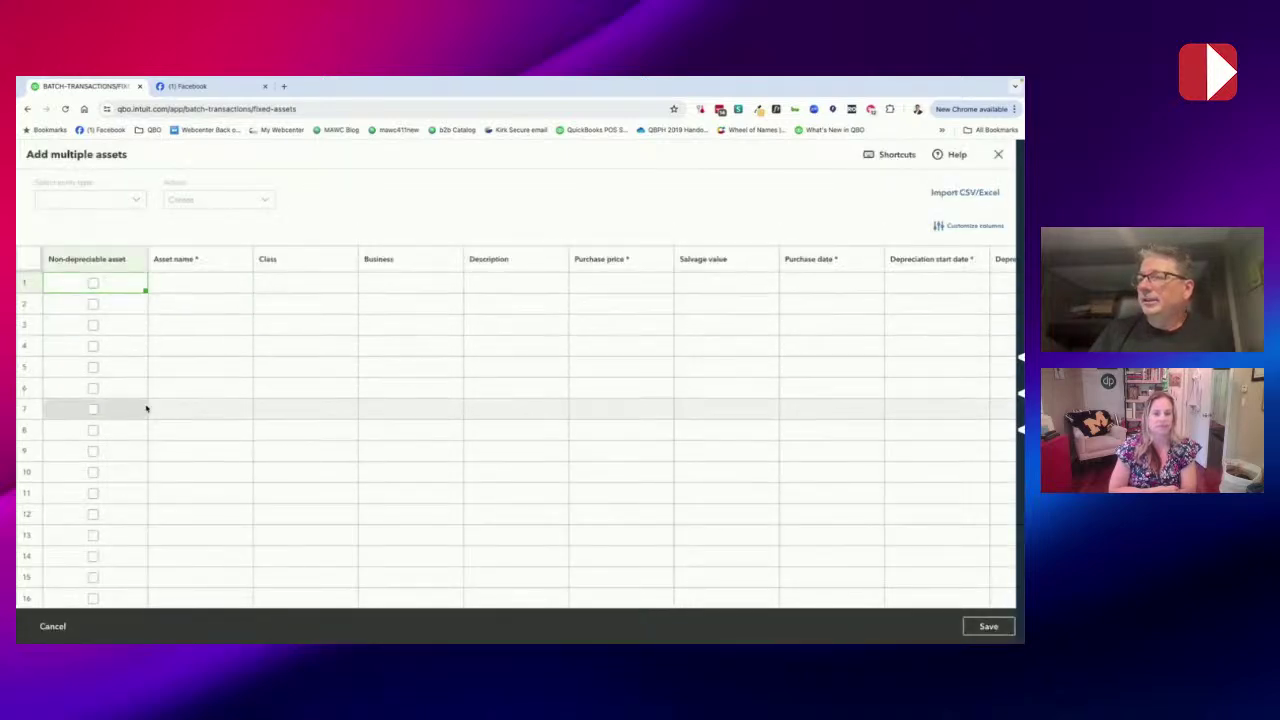
scroll(405, 420, right, 3)
scroll(405, 420, right, 3)
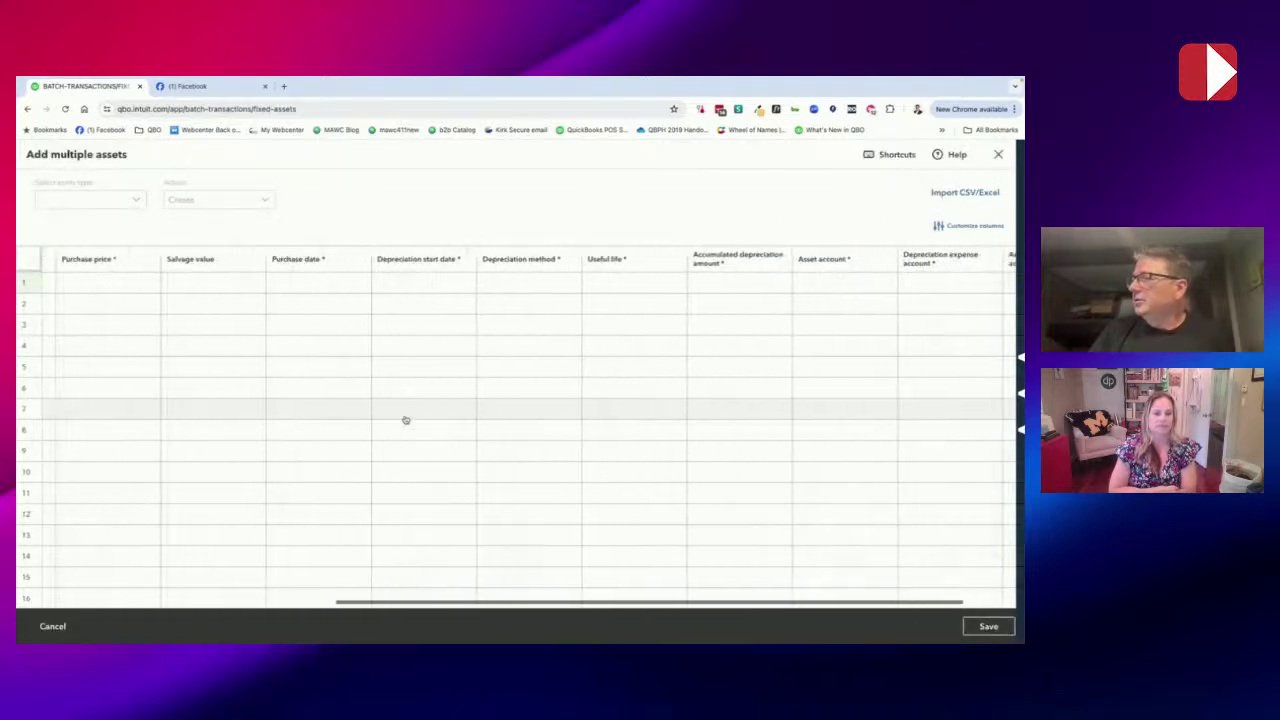
click(972, 227)
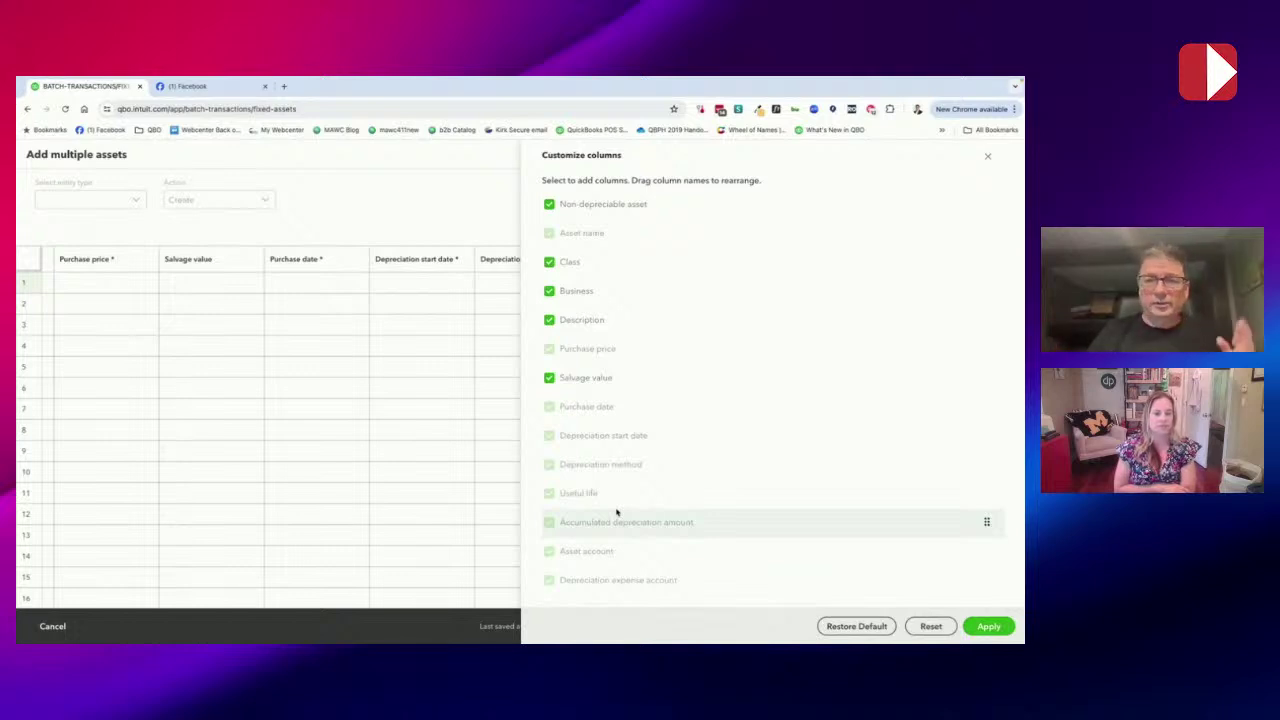
click(988, 158)
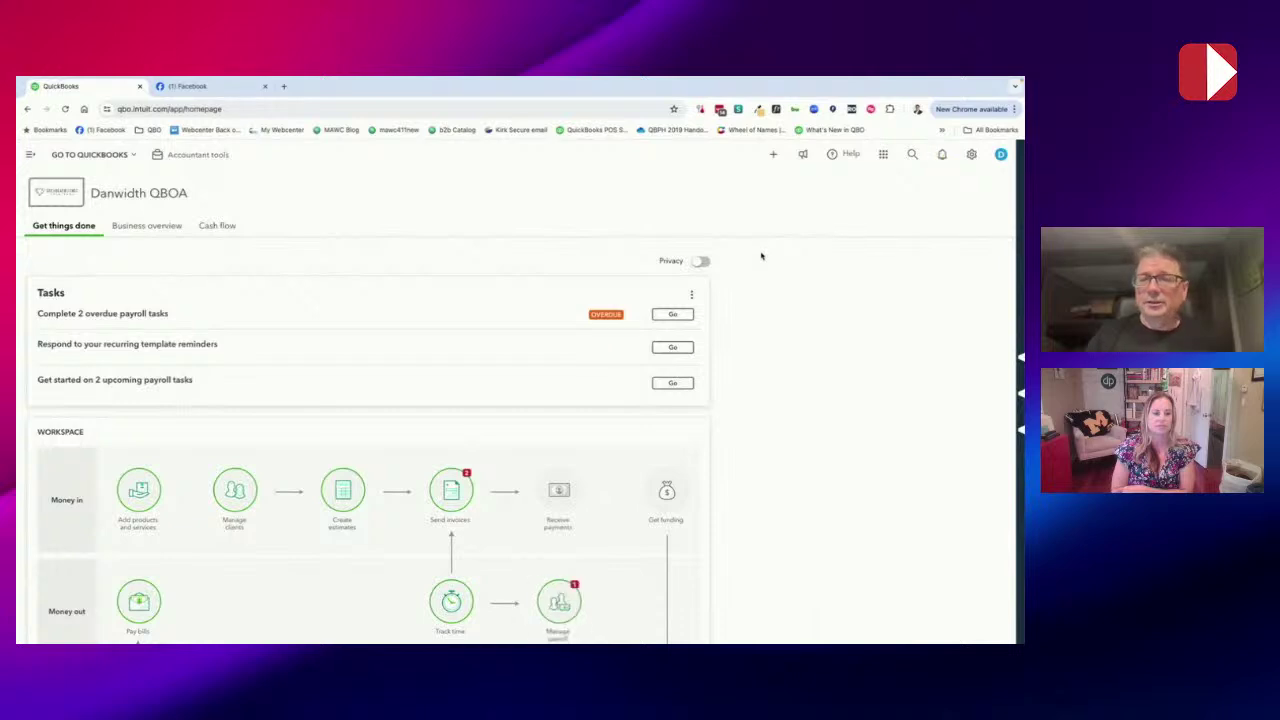
click(970, 156)
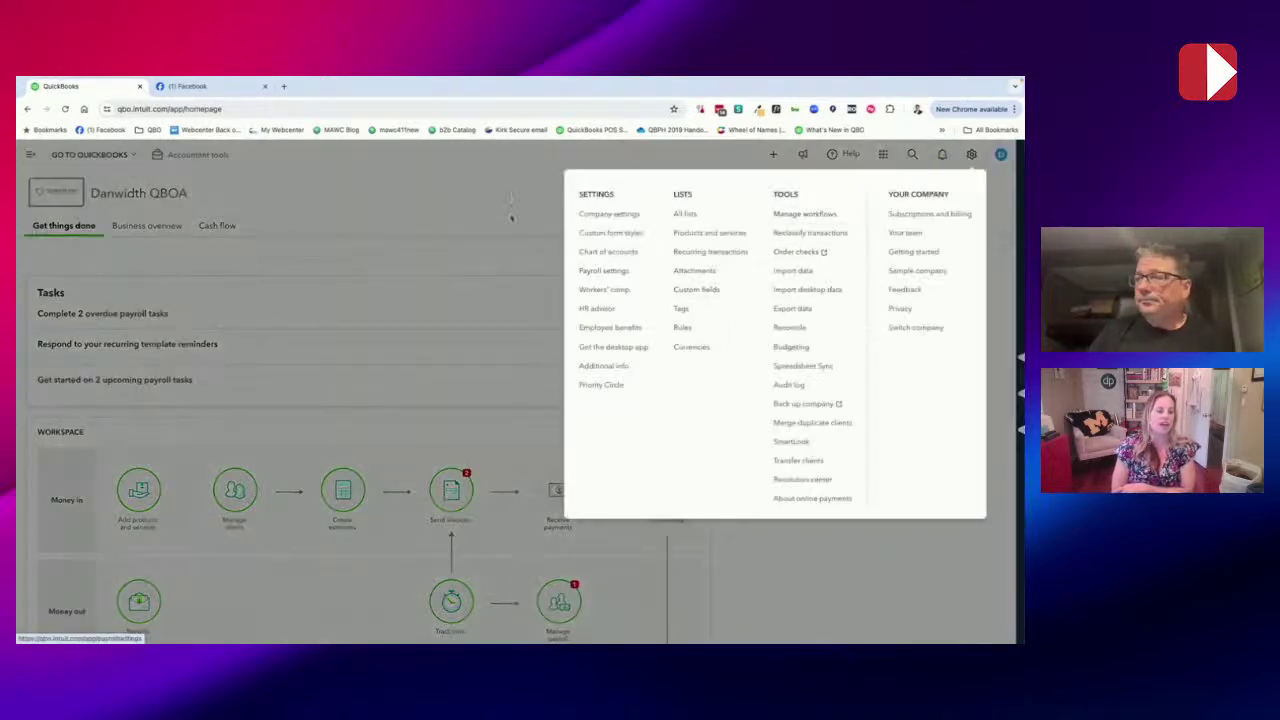
click(471, 191)
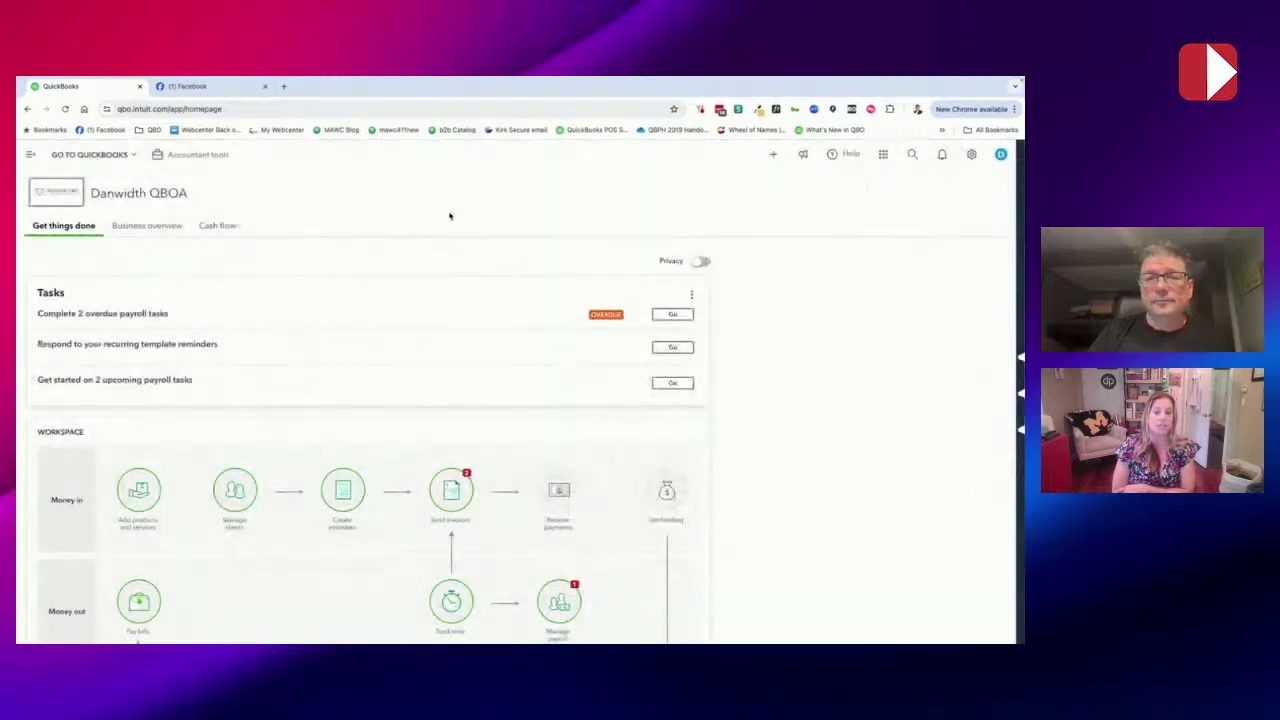